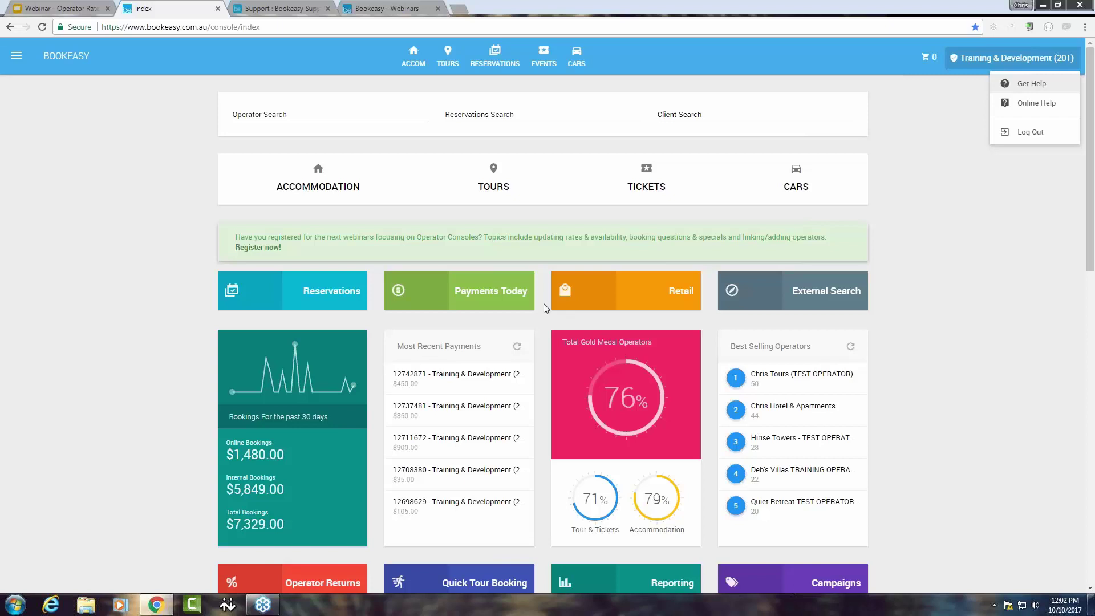
- Search operators for "airport" and log in to the Airport Chalets (Test) console
left_click(261, 119)
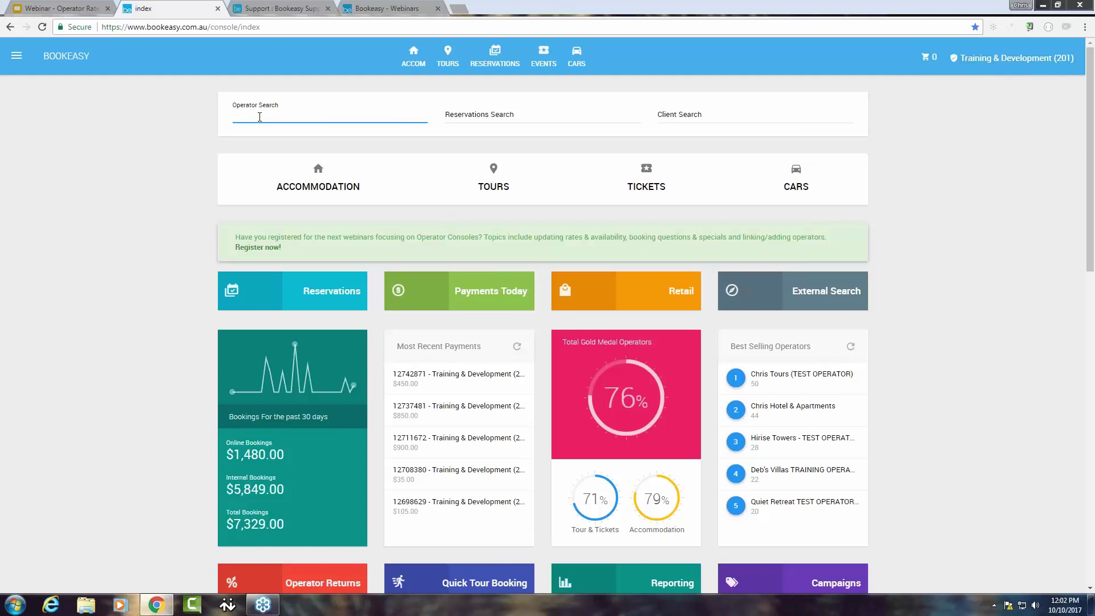
type("airporty")
key("BackSpace")
key("Return")
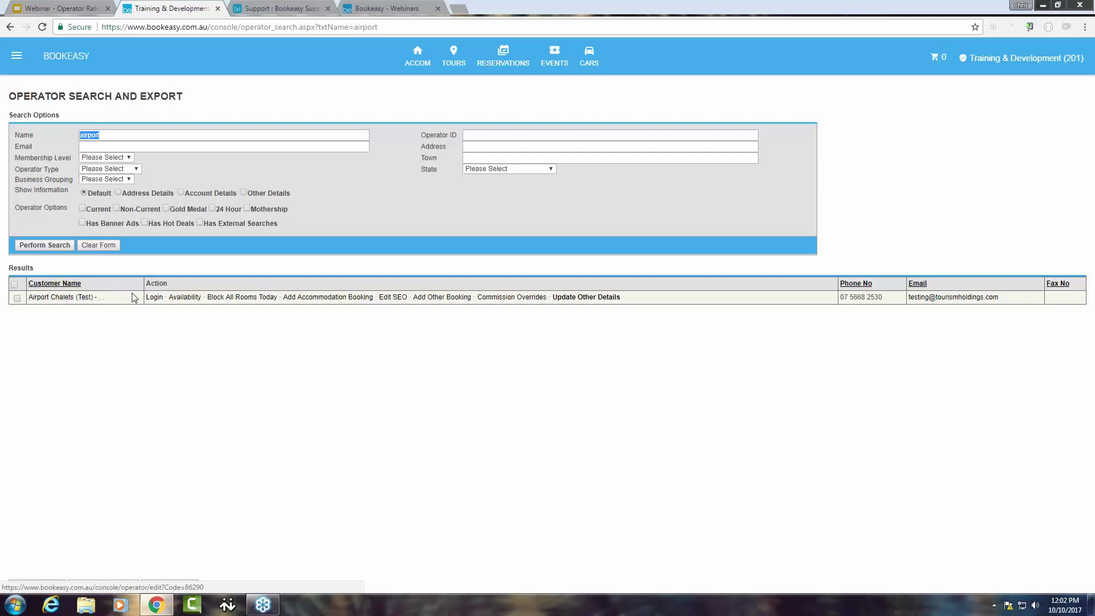
left_click(154, 297)
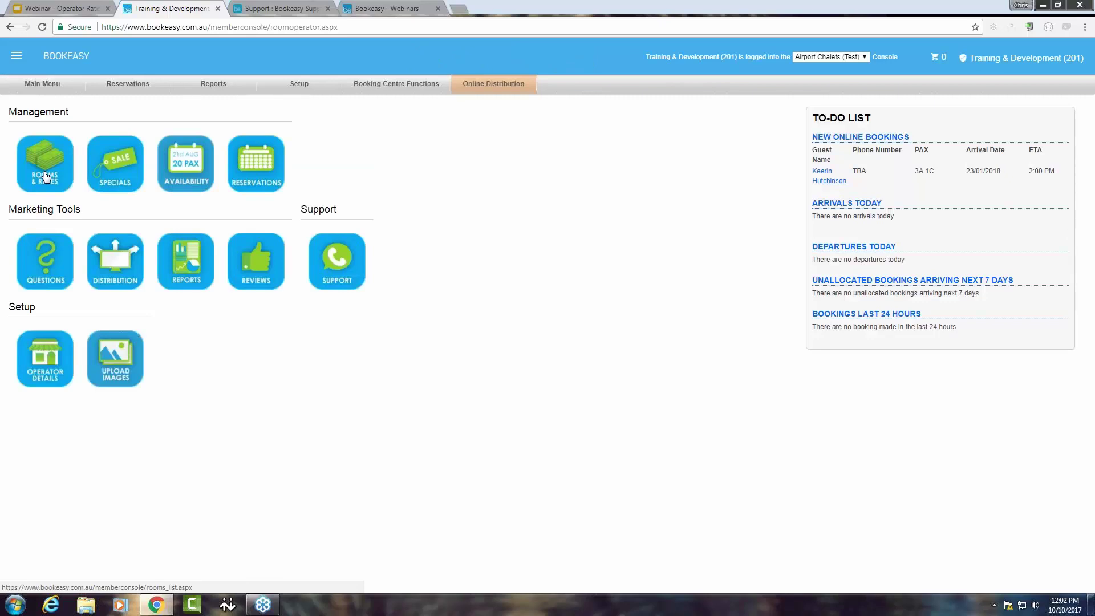
- Open the list of rooms and rates and open the Control Tower Chalets (Two Bedroom) room for editing
left_click(46, 177)
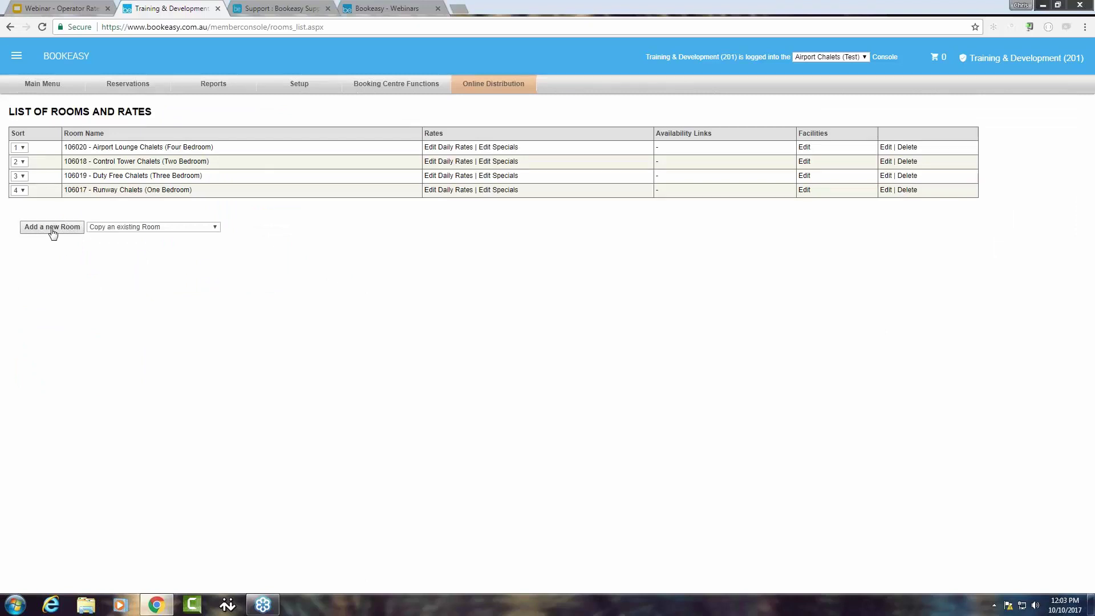
left_click(163, 227)
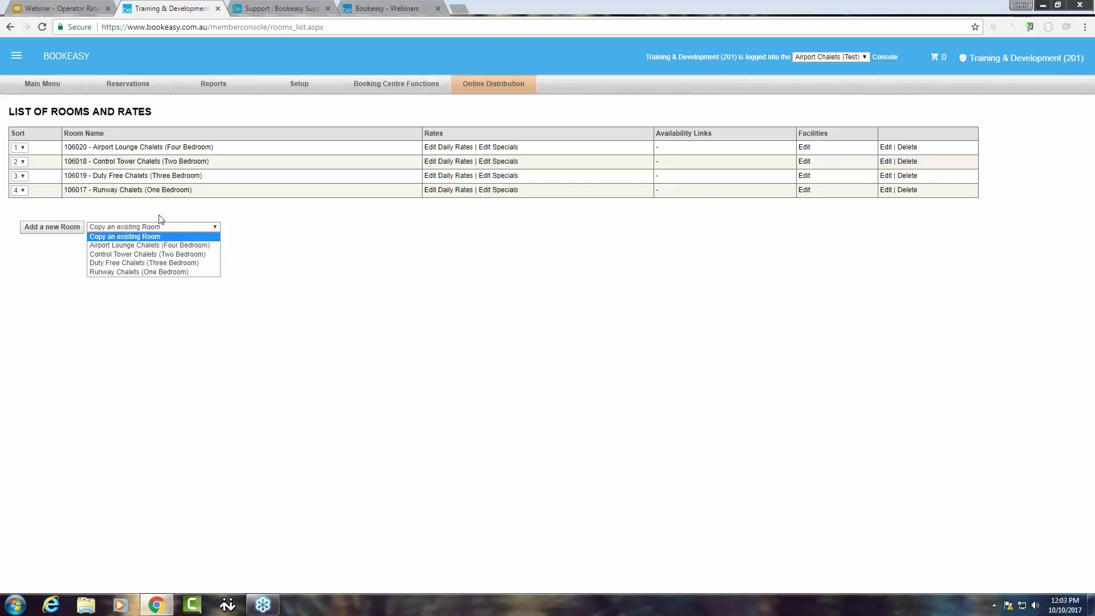
left_click(130, 167)
left_click(137, 161)
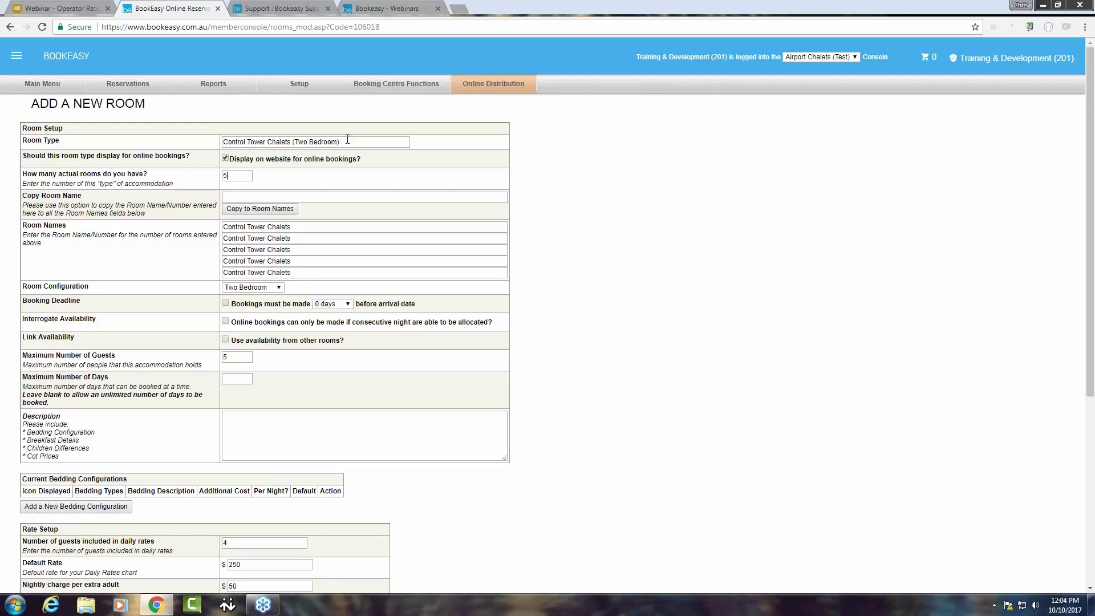
- Look over the room type and room configuration, and briefly turn on the use of availability from other rooms before turning it off
left_click_drag(304, 146, 228, 147)
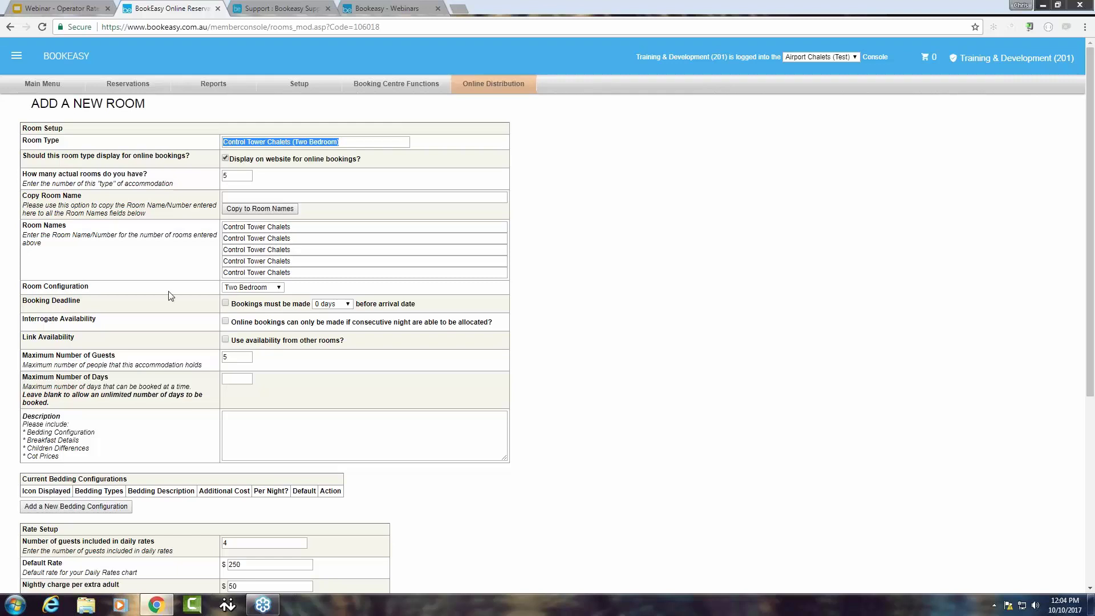
scroll(171, 296, "down", 1)
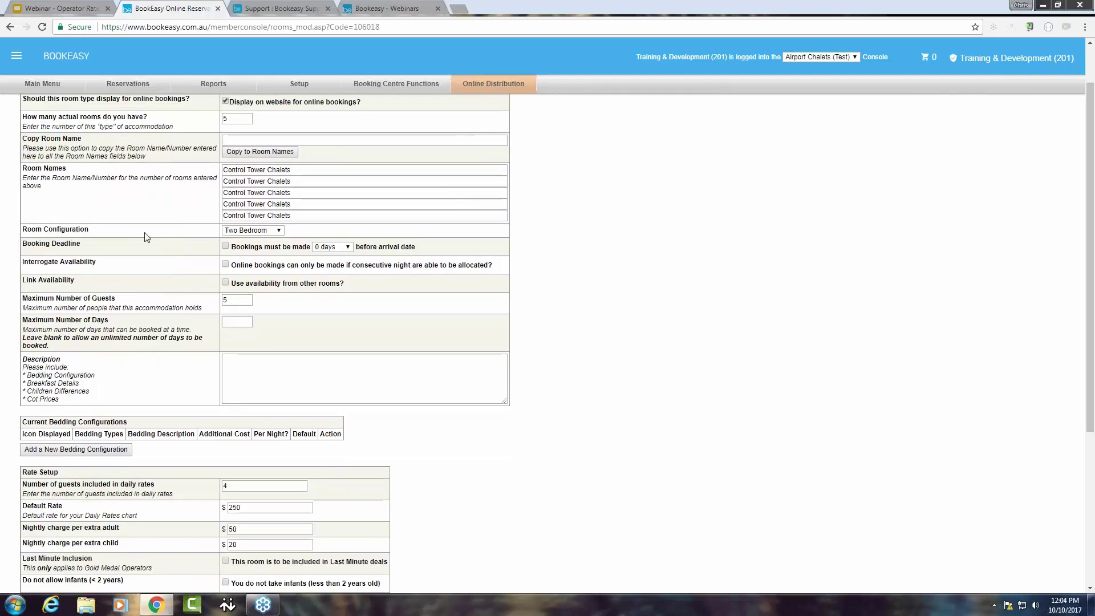
left_click(259, 231)
left_click(259, 234)
left_click(226, 283)
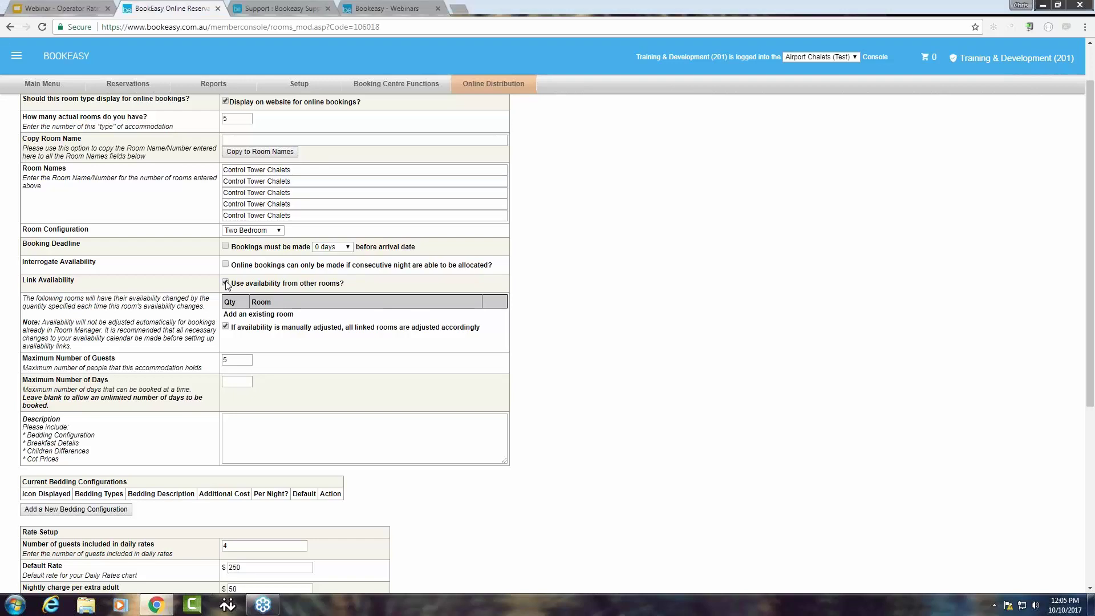
left_click(226, 283)
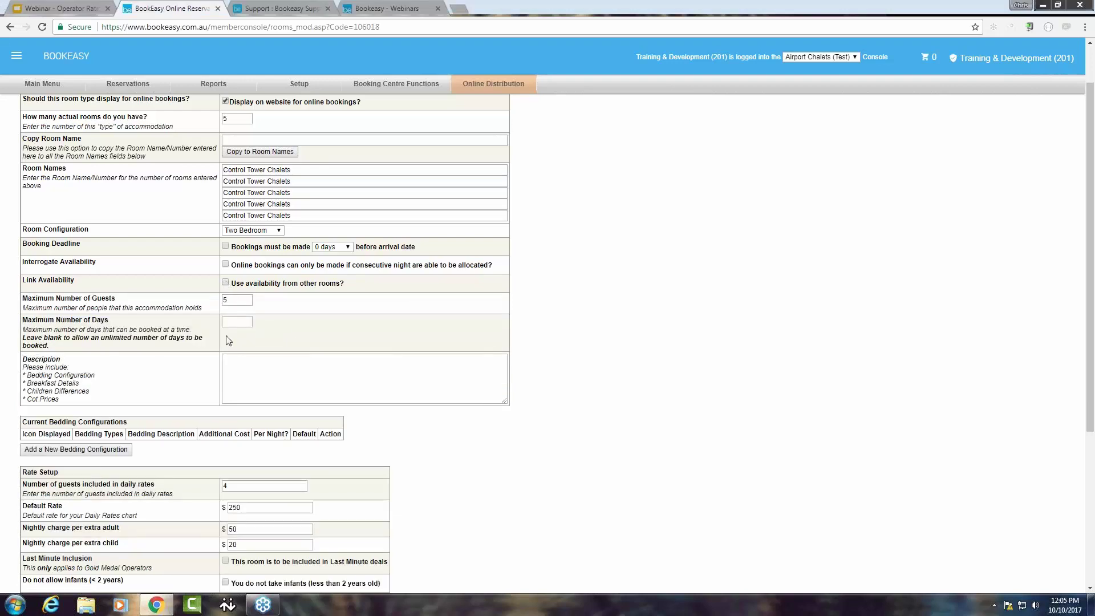
- Enter "Bedding configuration (fixed)" and "child age rulings" on separate lines in the room description
scroll(235, 324, "down", 1)
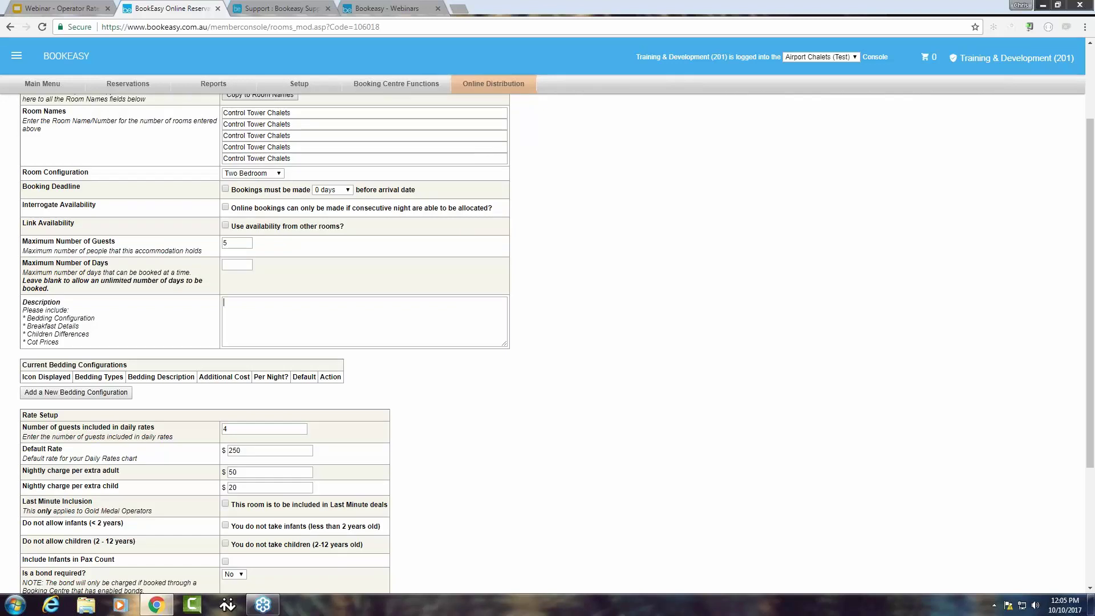
type("Bedding configuration")
key("Return")
type("child age rulings")
left_click(299, 302)
type("(f")
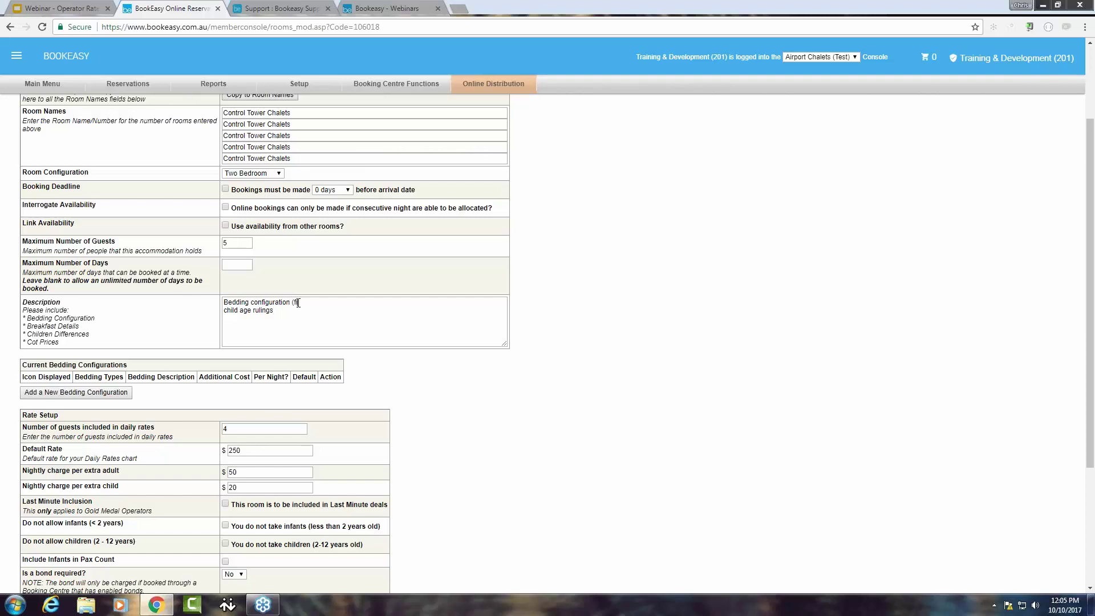
type("ixed")
- Try 2 as the number of guests included in daily rates, and set it back to 4
scroll(307, 325, "down", 3)
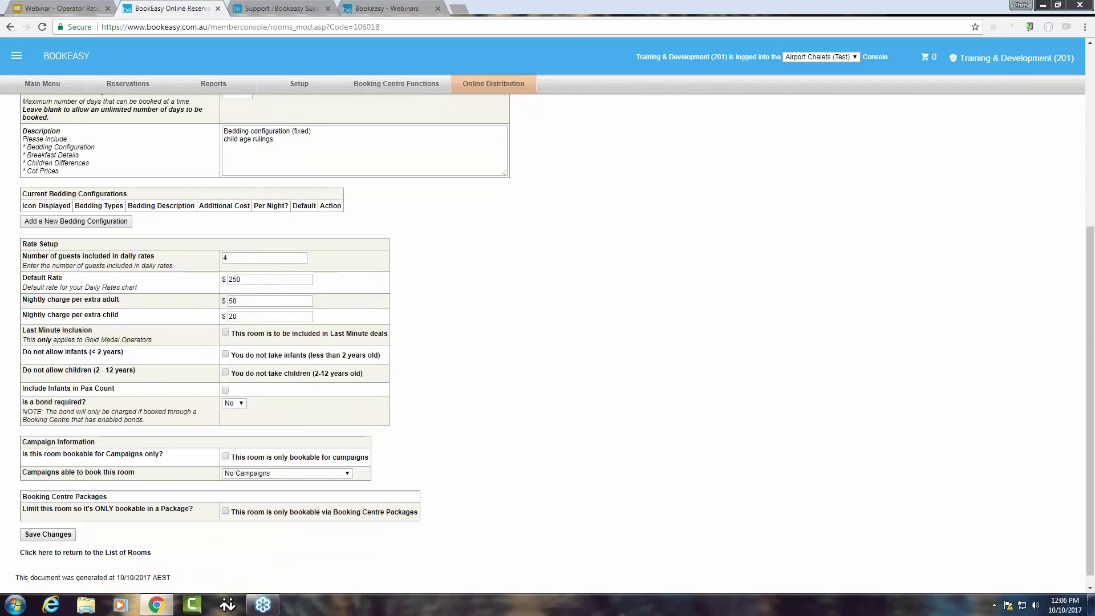
scroll(231, 148, "up", 5)
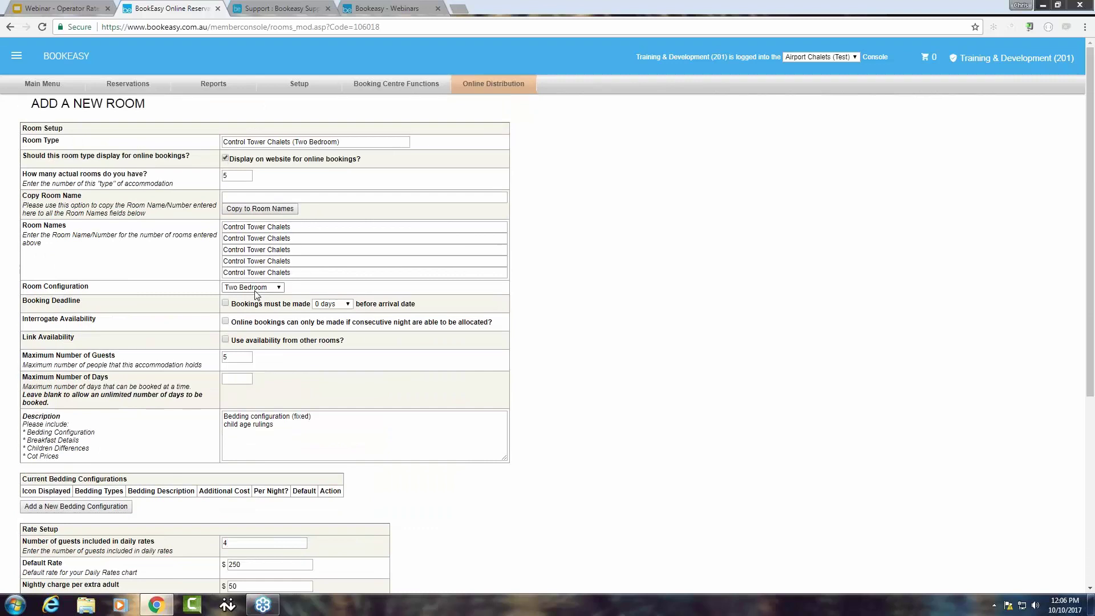
scroll(183, 333, "down", 2)
scroll(196, 330, "down", 3)
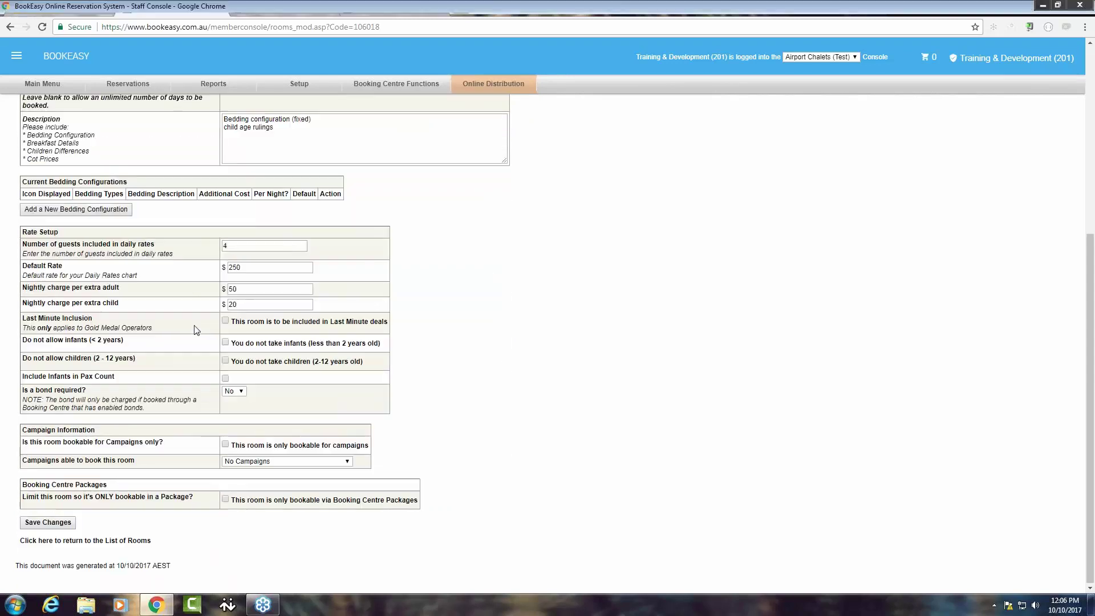
double_click(227, 245)
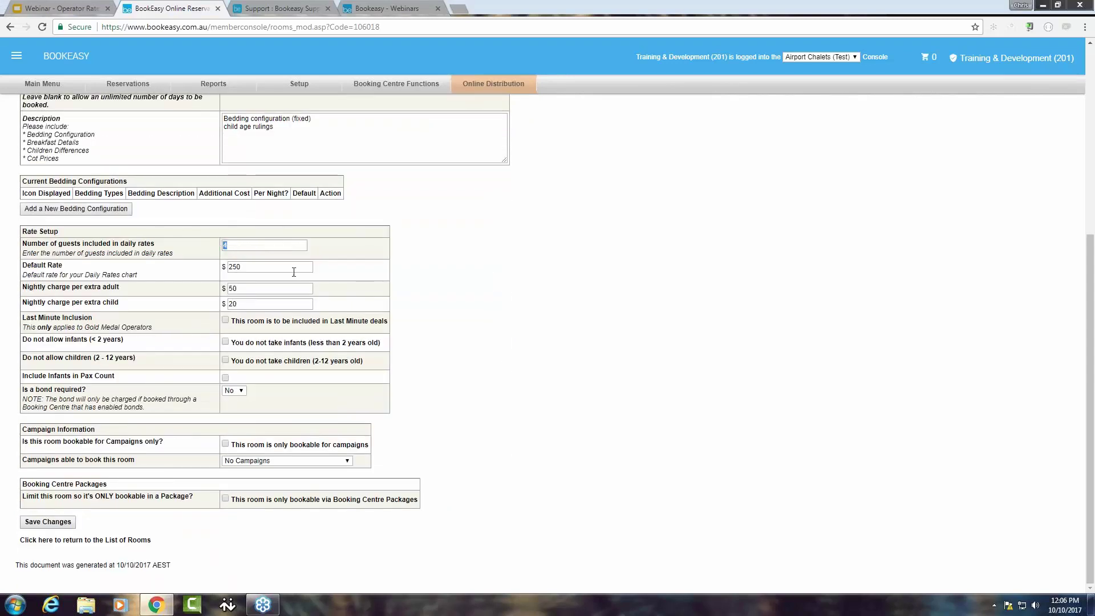
type("2")
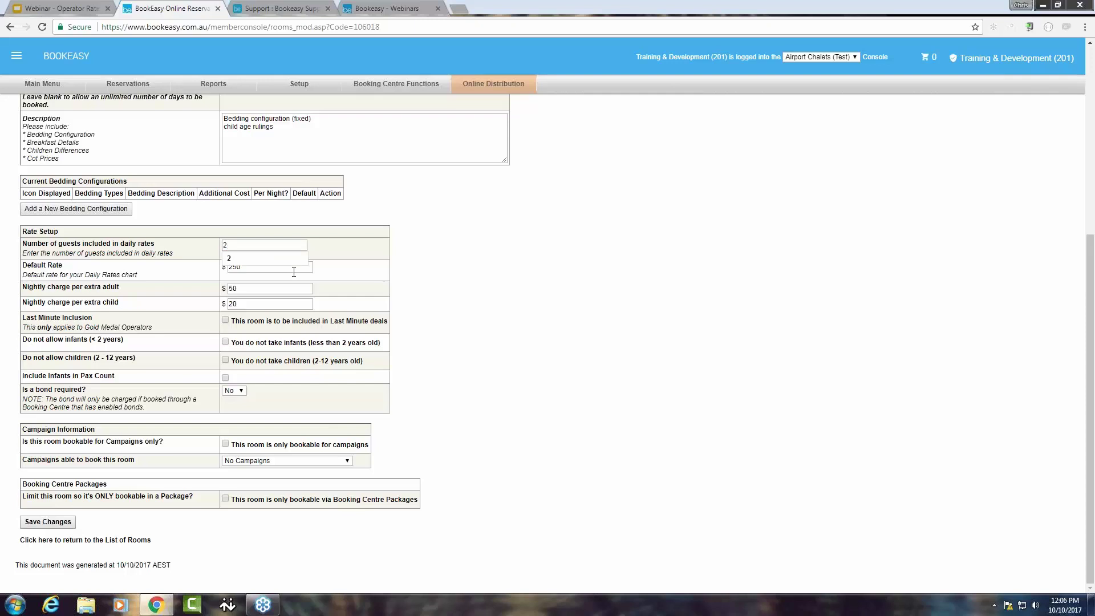
left_click(188, 273)
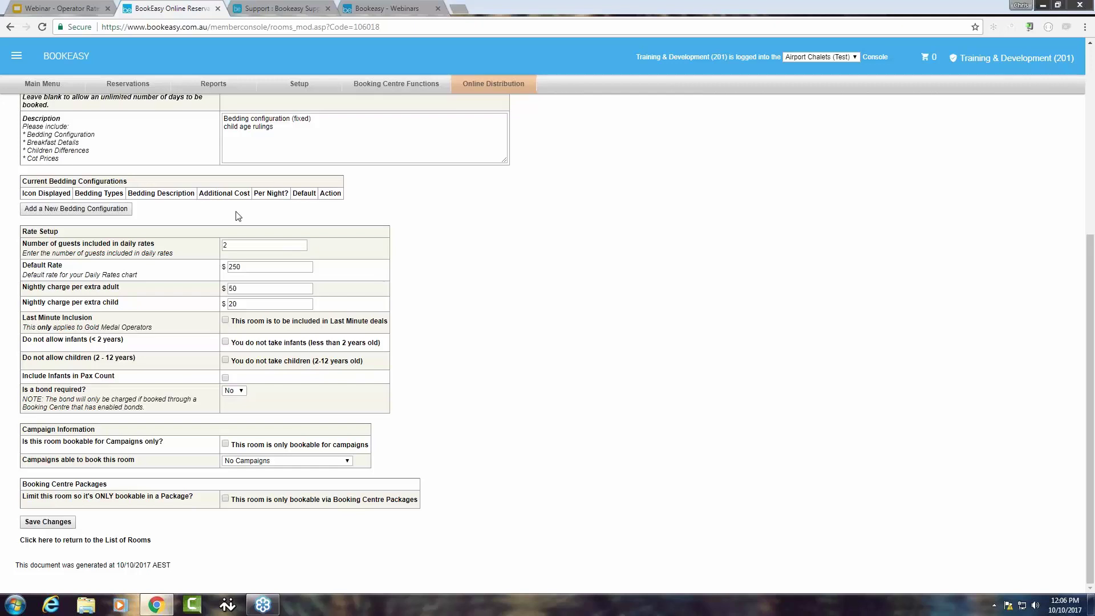
scroll(238, 216, "up", 2)
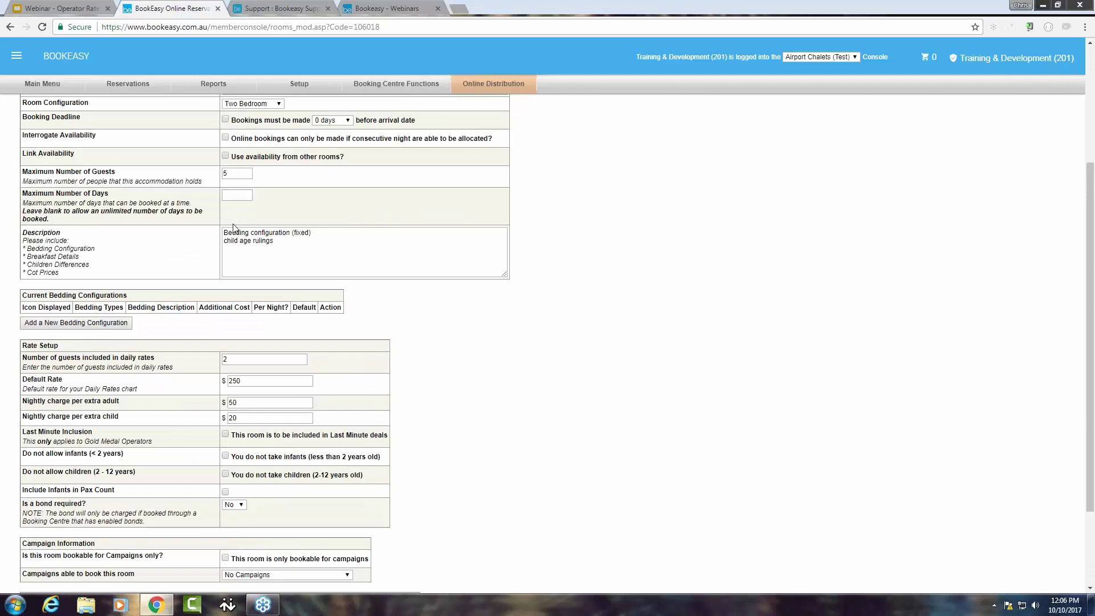
key("BackSpace")
type("4")
- Leave the room form without saving and open the daily rates for Control Tower Chalets (Two Bedroom)
left_click_drag(264, 381, 227, 381)
scroll(548, 343, "down", 1)
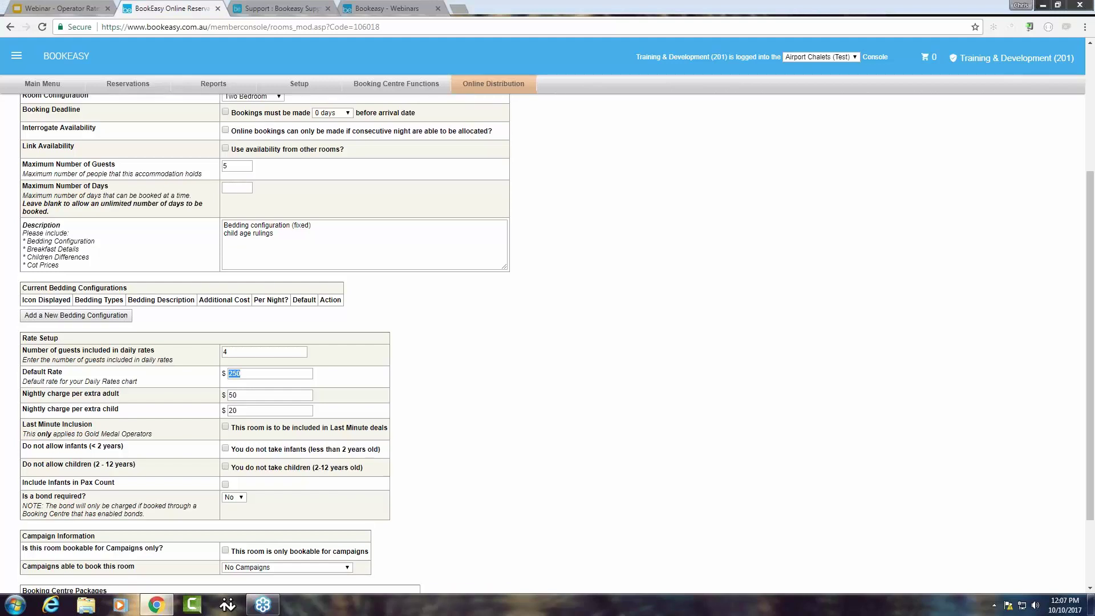
scroll(271, 416, "down", 3)
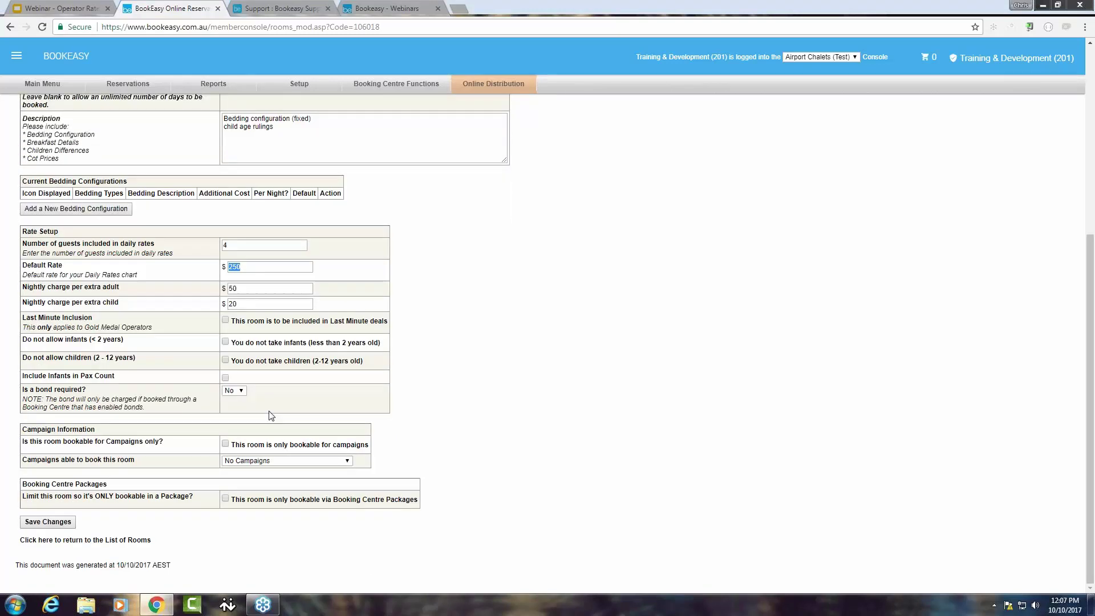
left_click(11, 28)
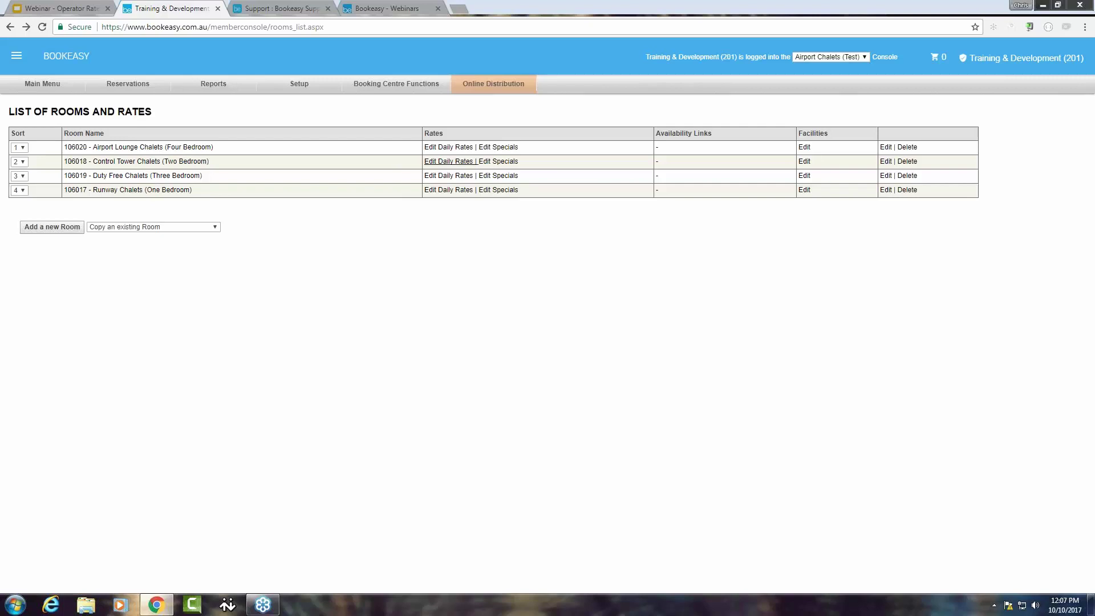
left_click(448, 161)
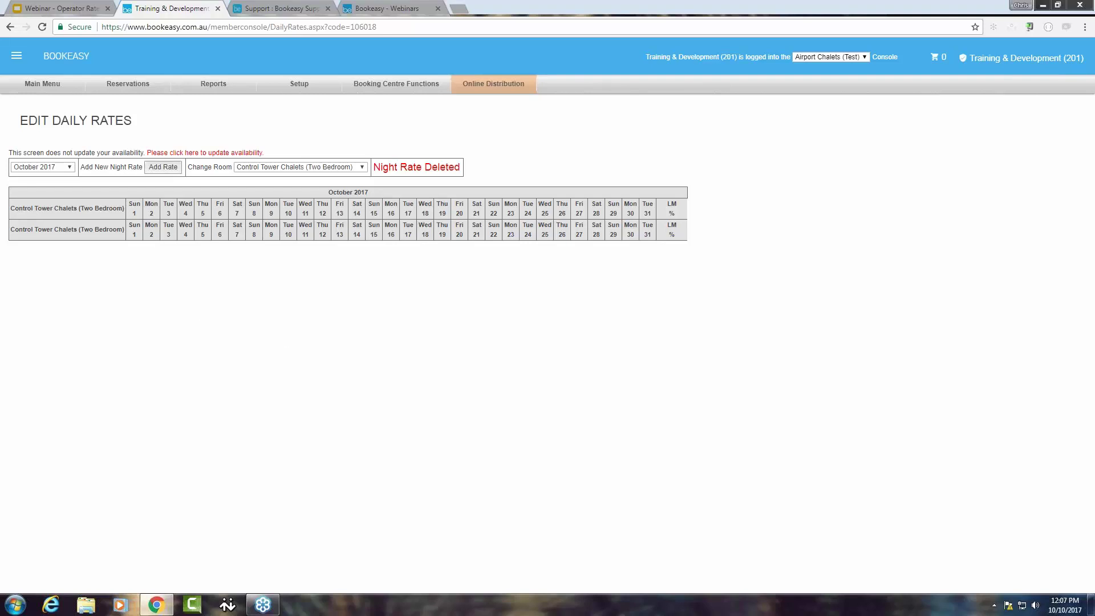
- Add a standard nightly rate of 225 with a minimum of 2 nights
left_click(162, 167)
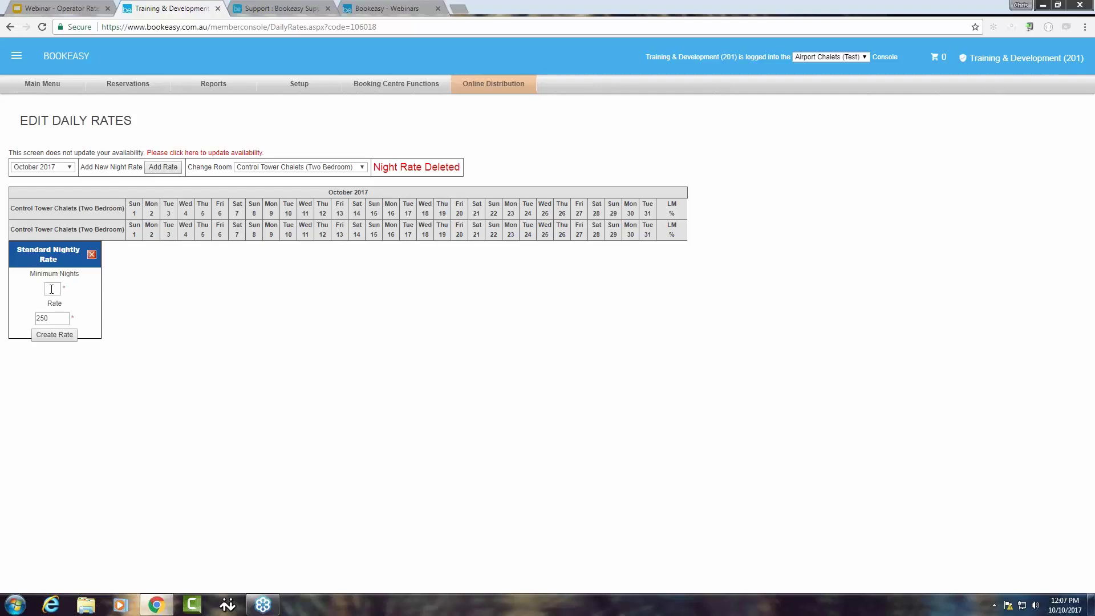
type("2")
key("ctrl+a")
type("225")
left_click(59, 336)
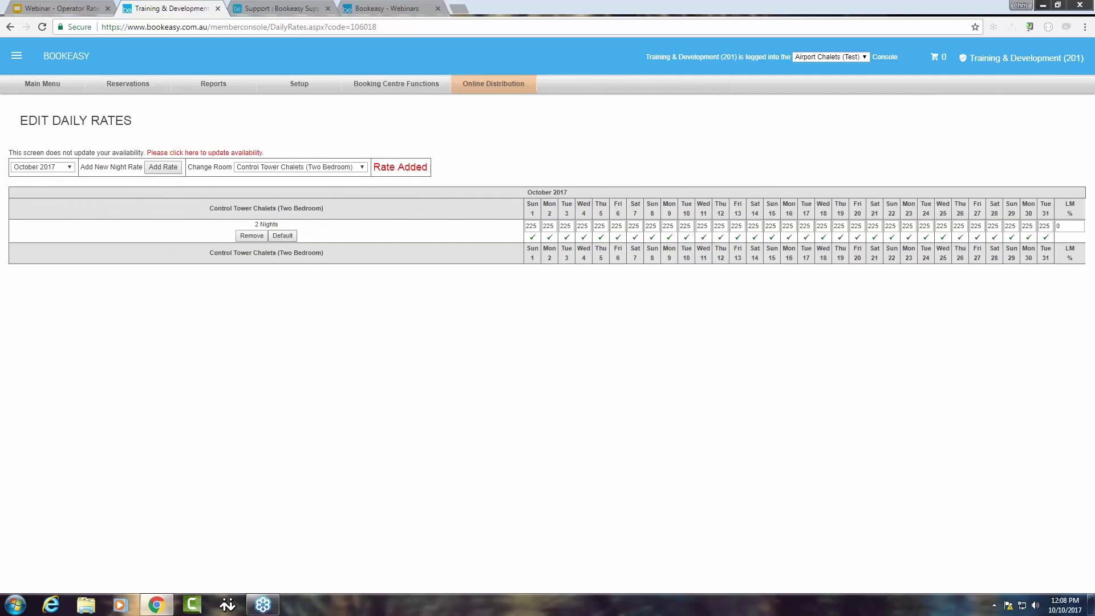
- Add a standard nightly rate with a minimum of 1 night at the default rate of 250
left_click(263, 235)
left_click(162, 169)
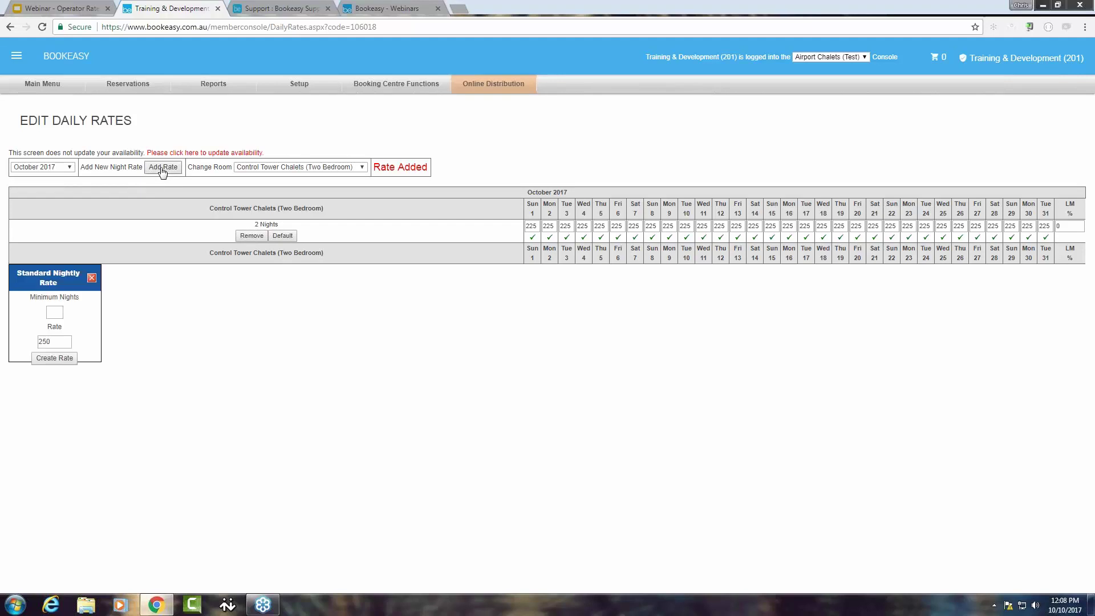
left_click(57, 312)
type("1")
double_click(37, 344)
left_click(54, 360)
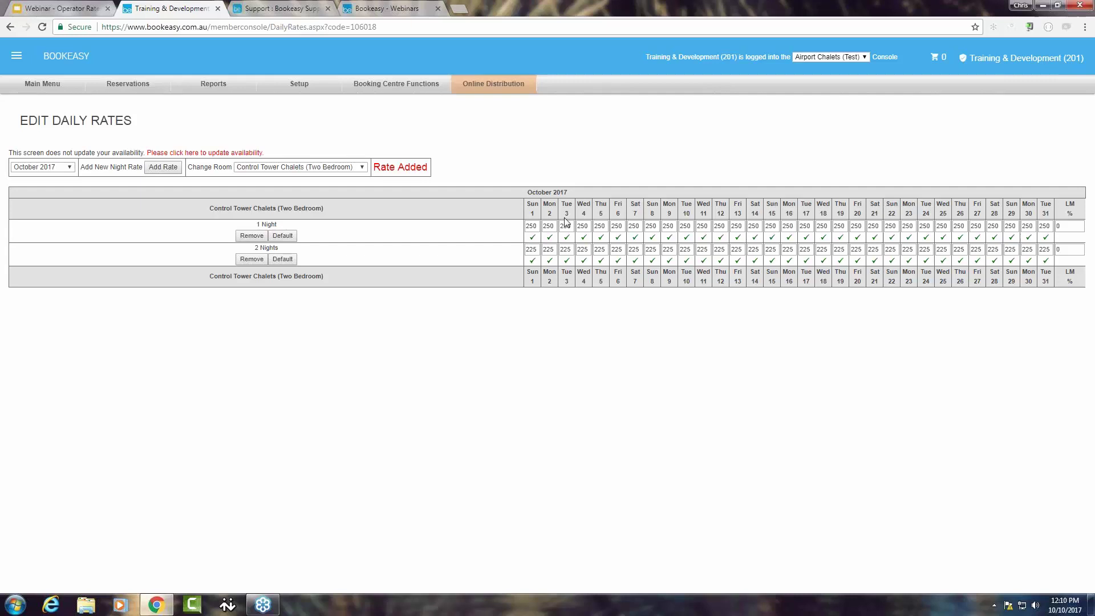
- Open the stop-sell settings for the 1-night rate on 1 October, try 7-Dec-2017 as the from date, and reset it to 1-Oct-2017
left_click(533, 238)
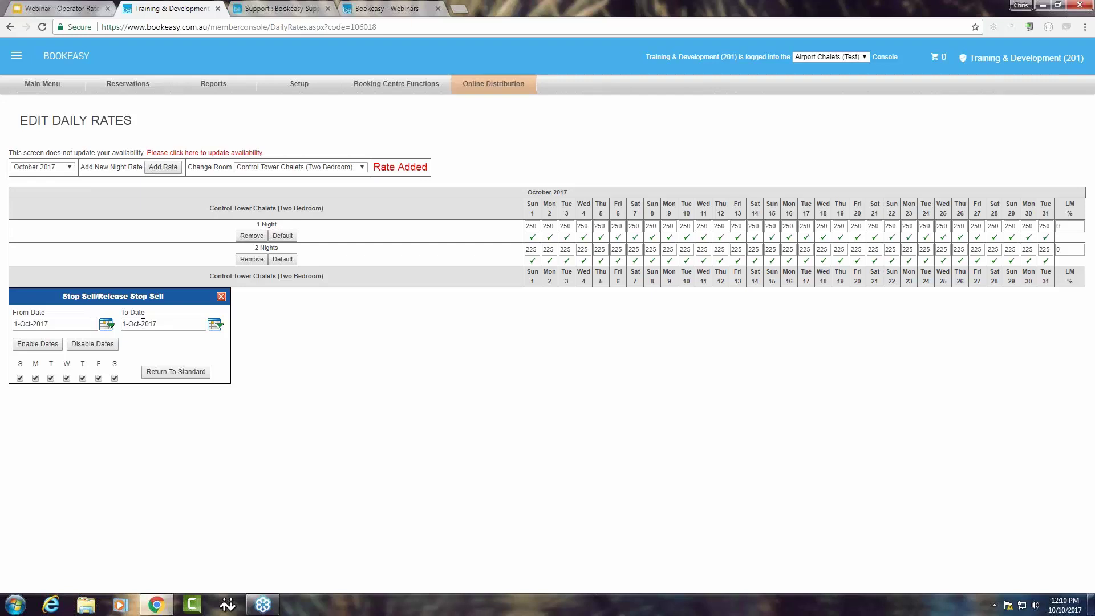
left_click(106, 324)
left_click(108, 338)
left_click(109, 338)
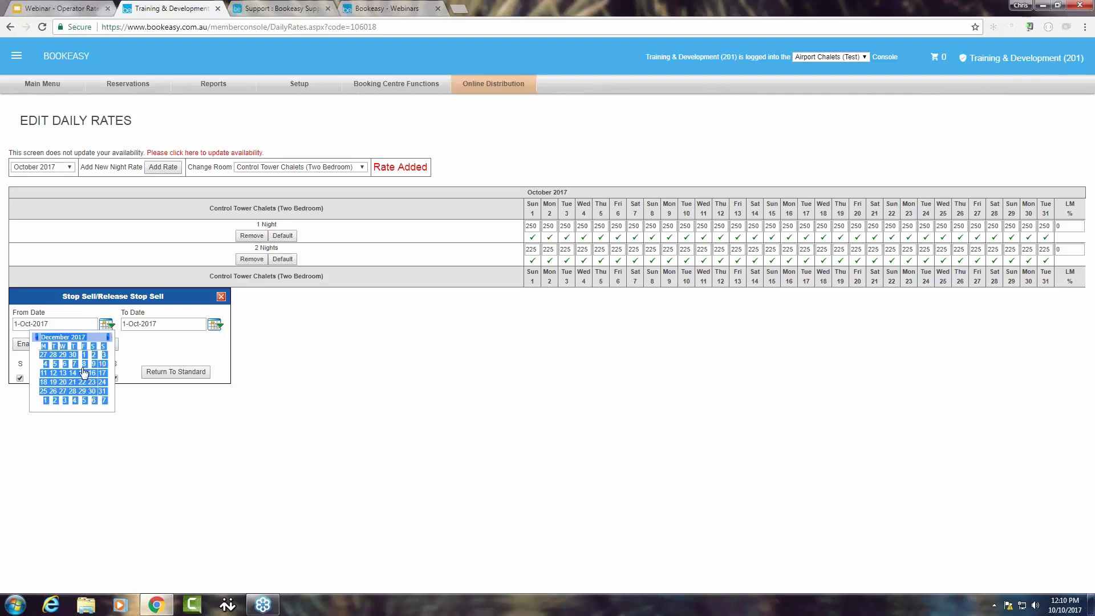
left_click(72, 364)
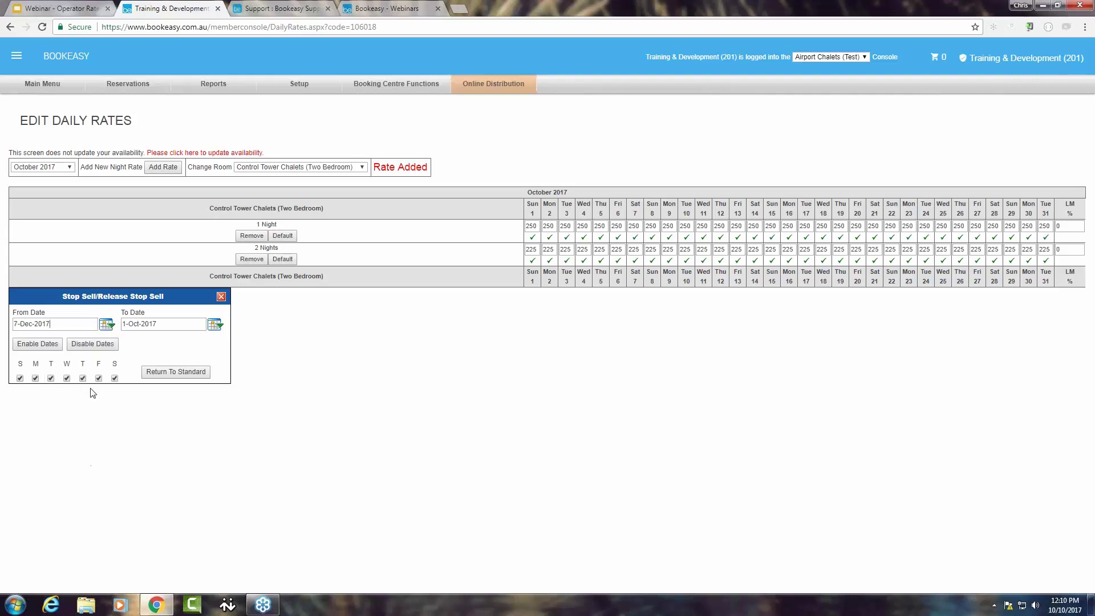
left_click(106, 324)
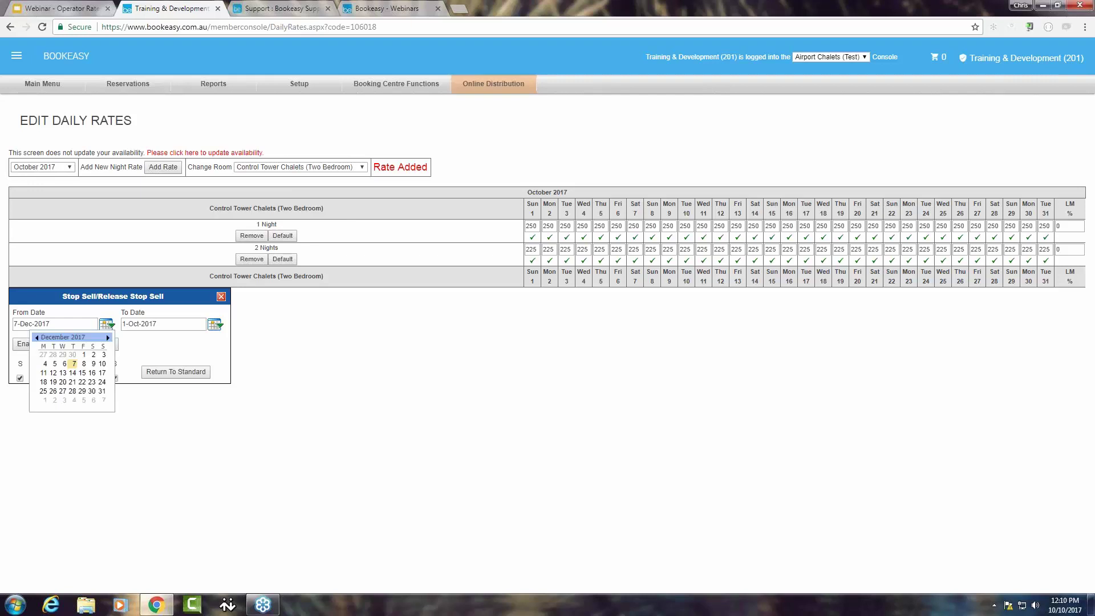
left_click(37, 338)
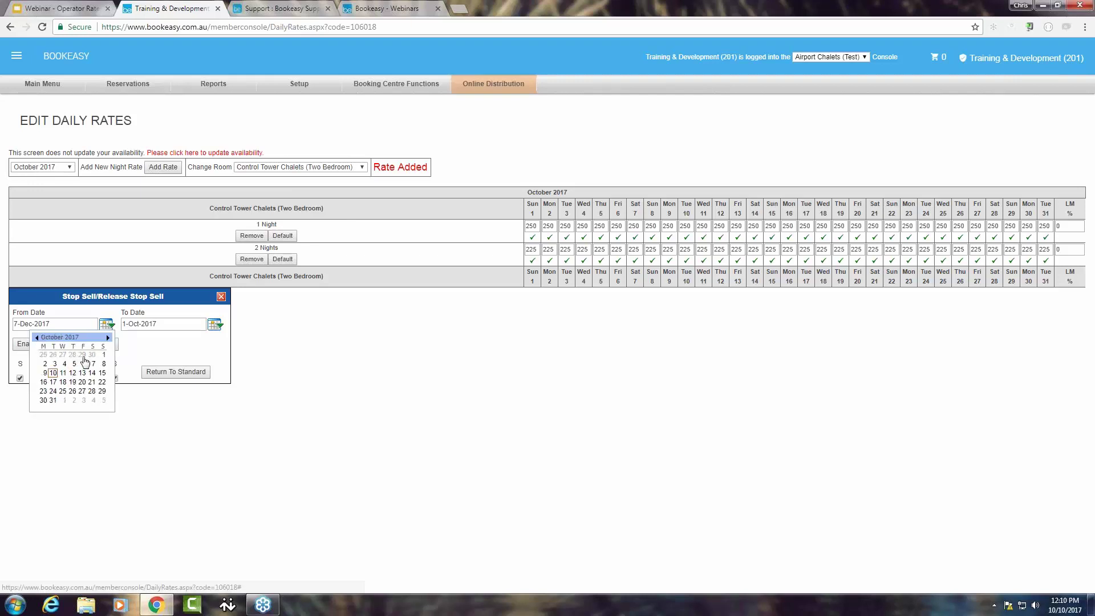
left_click(104, 354)
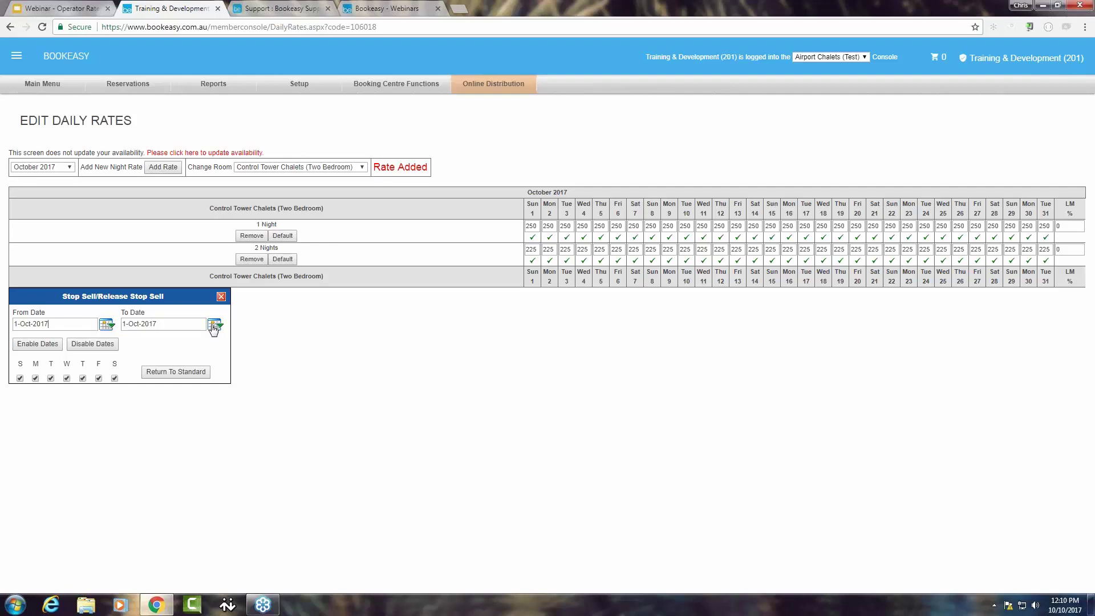
- Set the stop-sell end date to 31 December and disable only Fridays and Saturdays for the 1-night rate
triple_click(128, 324)
type("31-Dec-201")
left_click(20, 378)
left_click(35, 379)
left_click(51, 379)
left_click(67, 378)
left_click(82, 378)
left_click(114, 378)
left_click(92, 344)
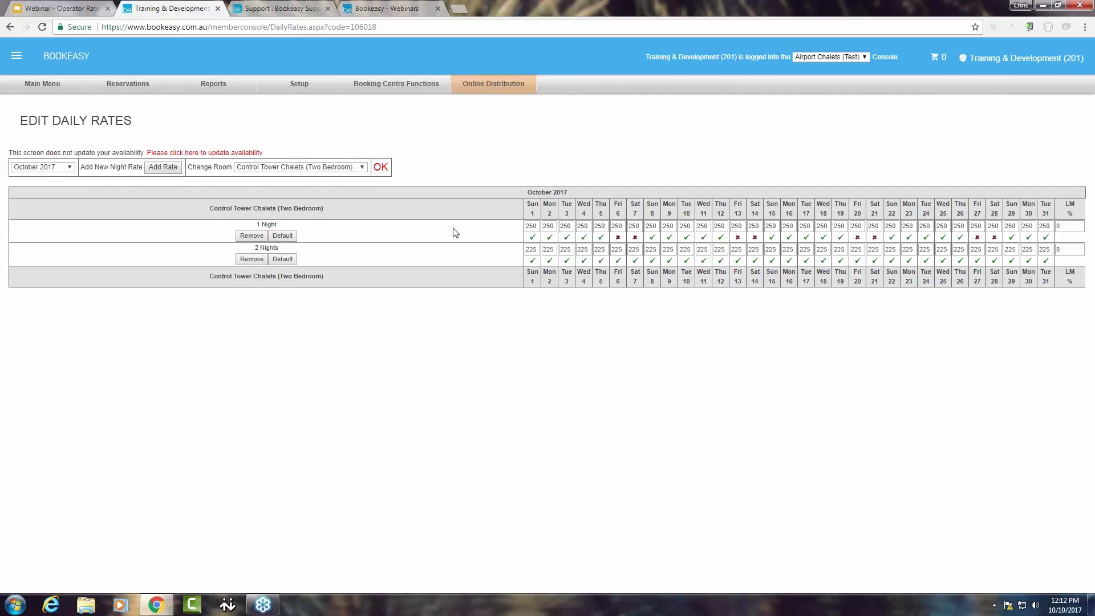
- Show December 2017 and set the 1-night rate's stop-sell period from 22-Dec-2017 to 6-Jan-2018
left_click(69, 170)
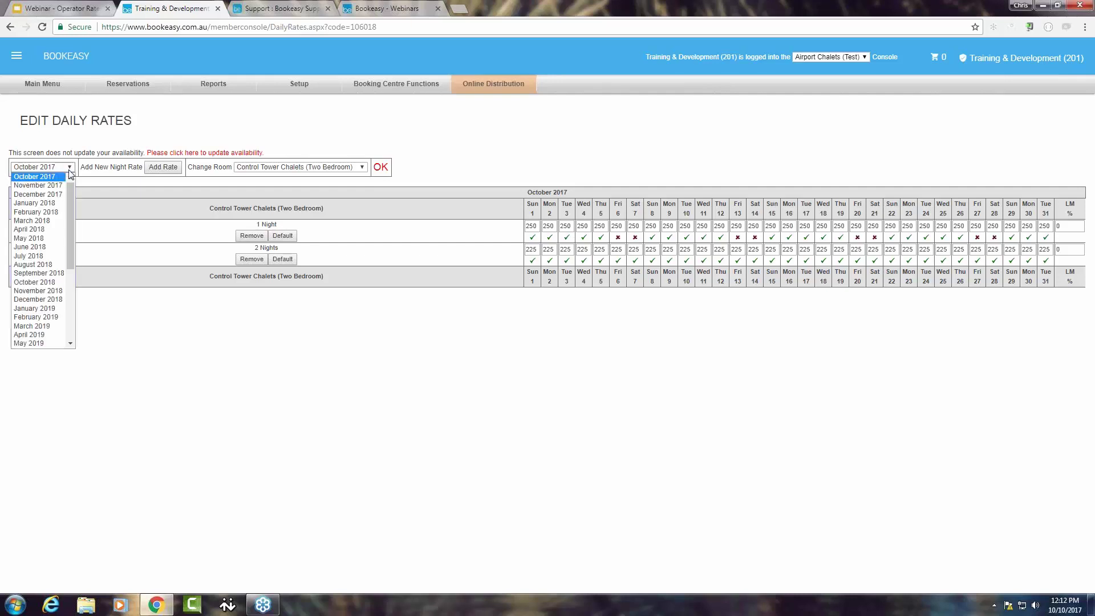
left_click(63, 194)
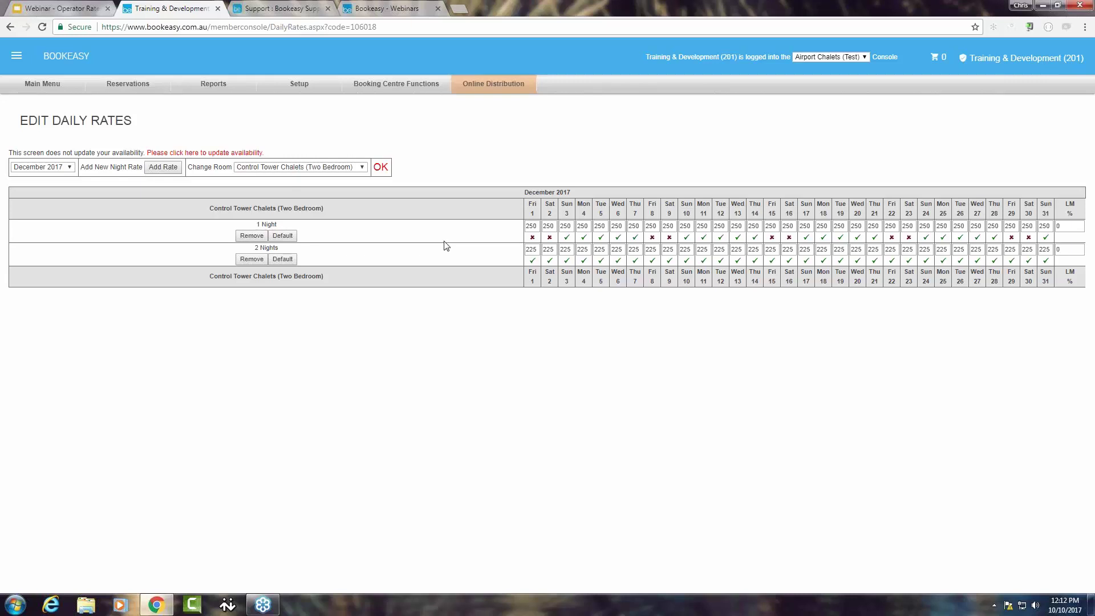
left_click(566, 238)
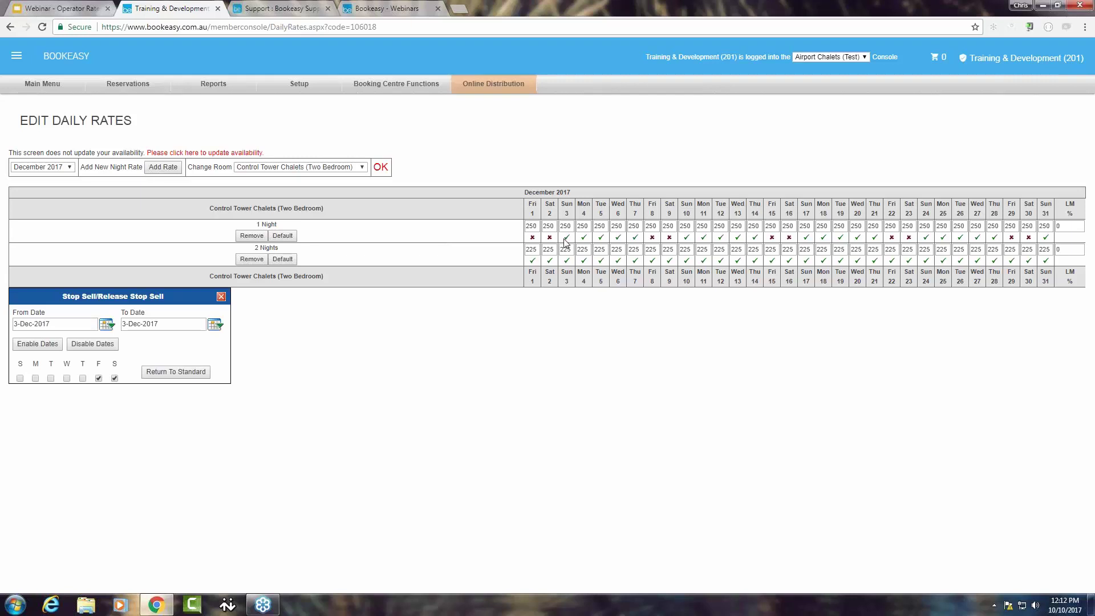
left_click(106, 324)
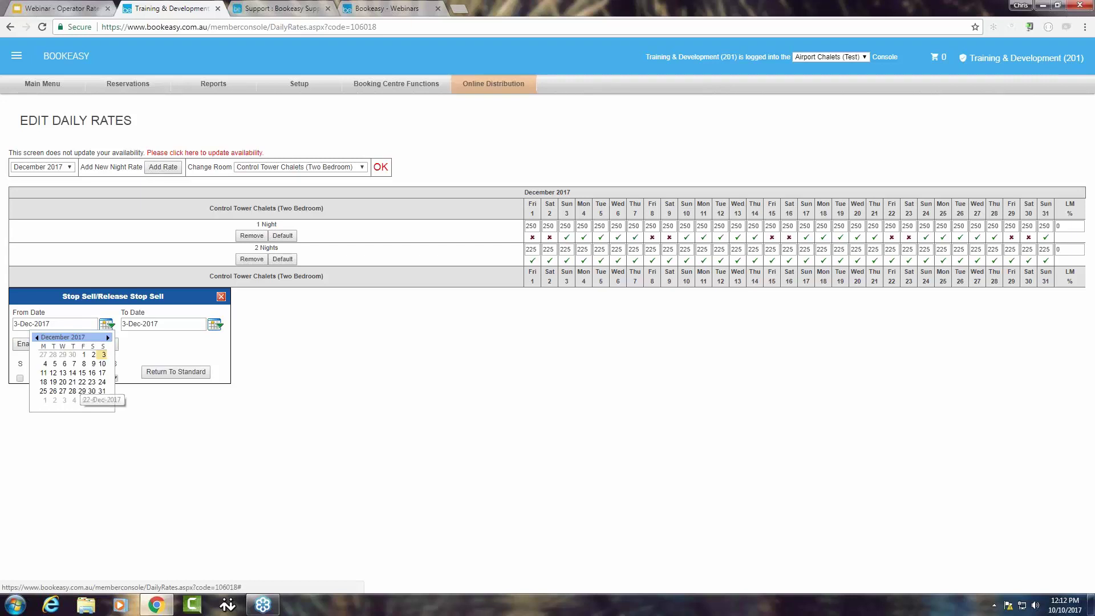
left_click(82, 382)
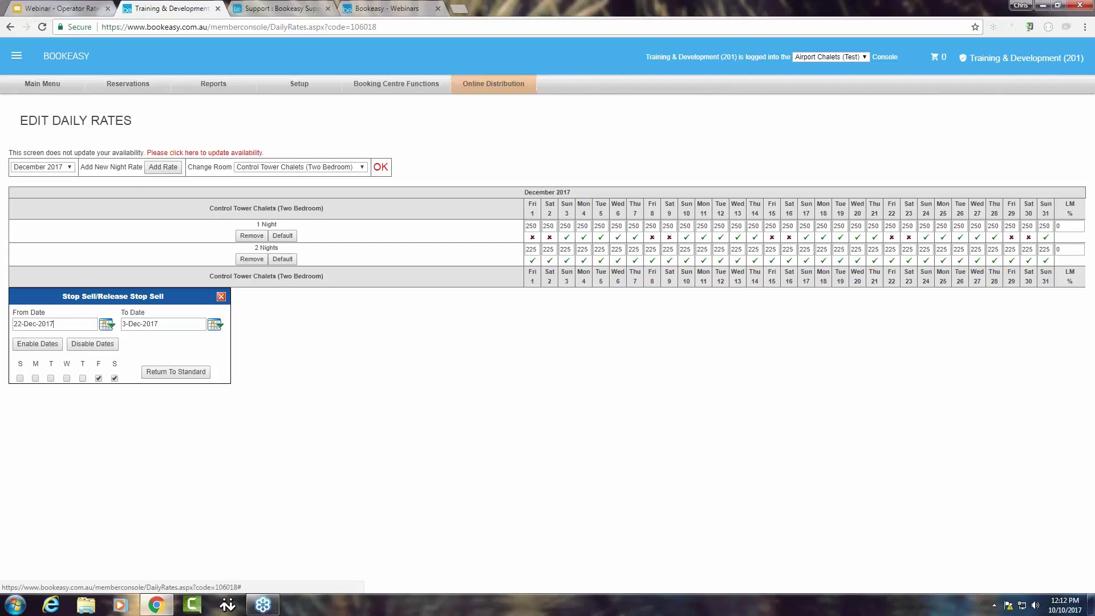
left_click(222, 325)
left_click(216, 338)
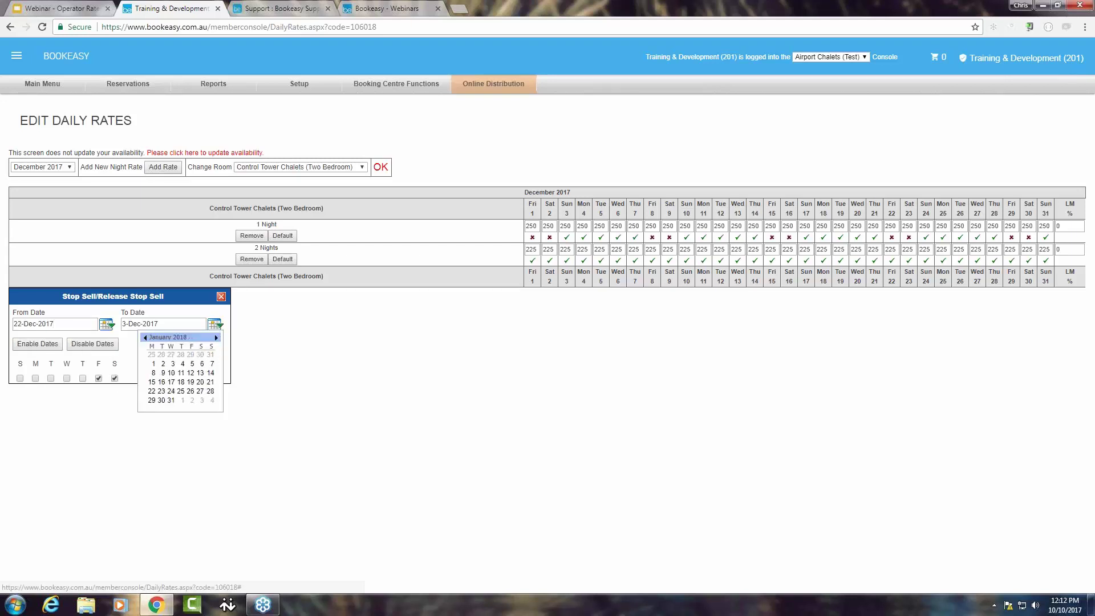
left_click(202, 363)
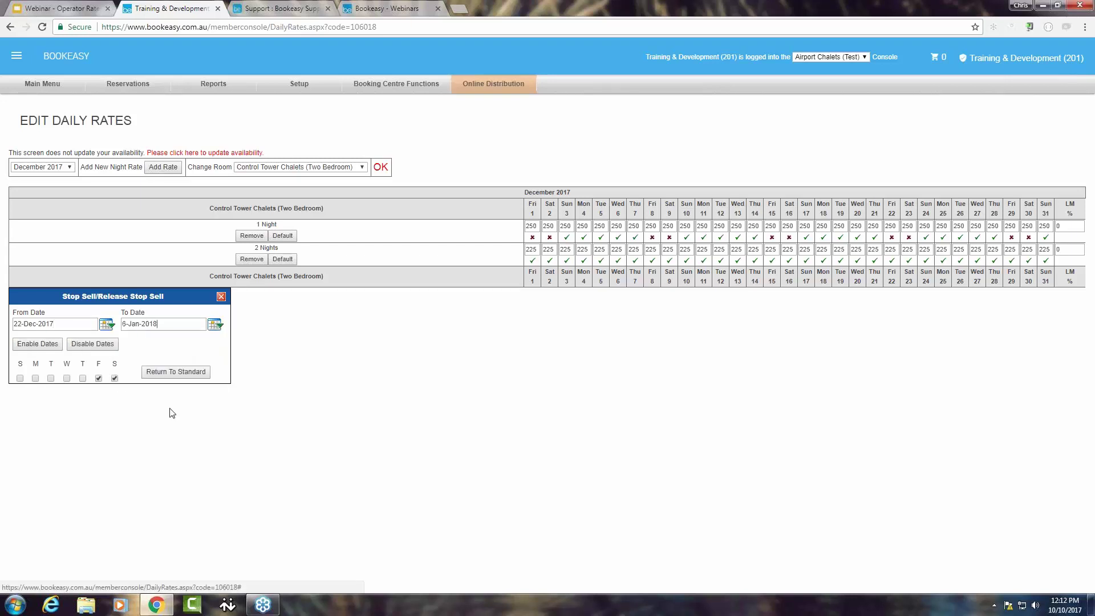
- Add Sunday, Monday, Tuesday and Wednesday to the selected stop-sell days and disable the dates for the 1-night rate
left_click(21, 380)
left_click(35, 379)
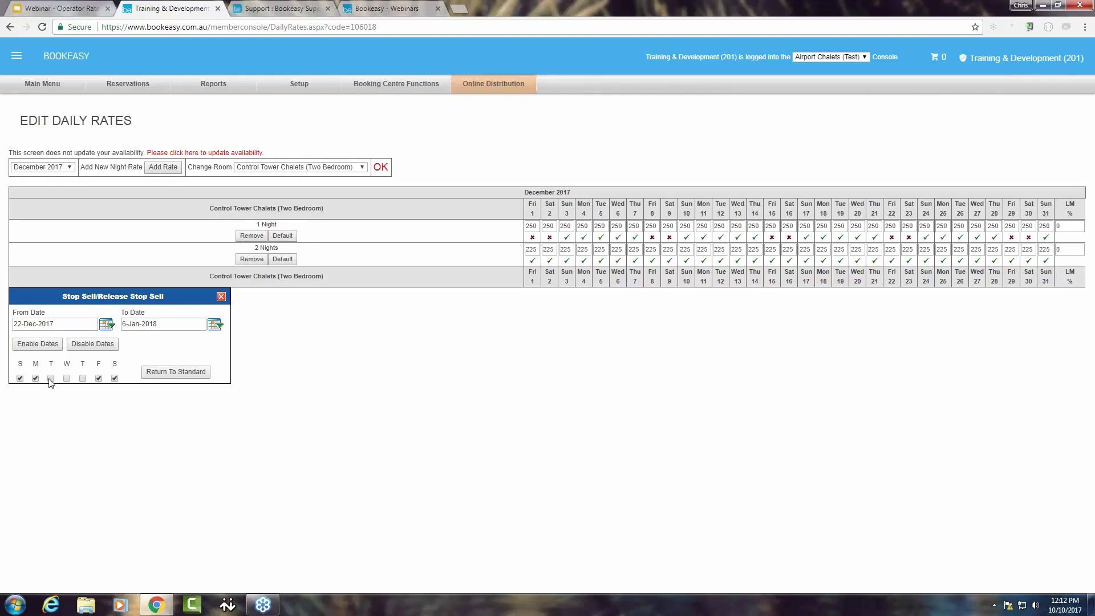
left_click(51, 379)
left_click(67, 379)
left_click(92, 347)
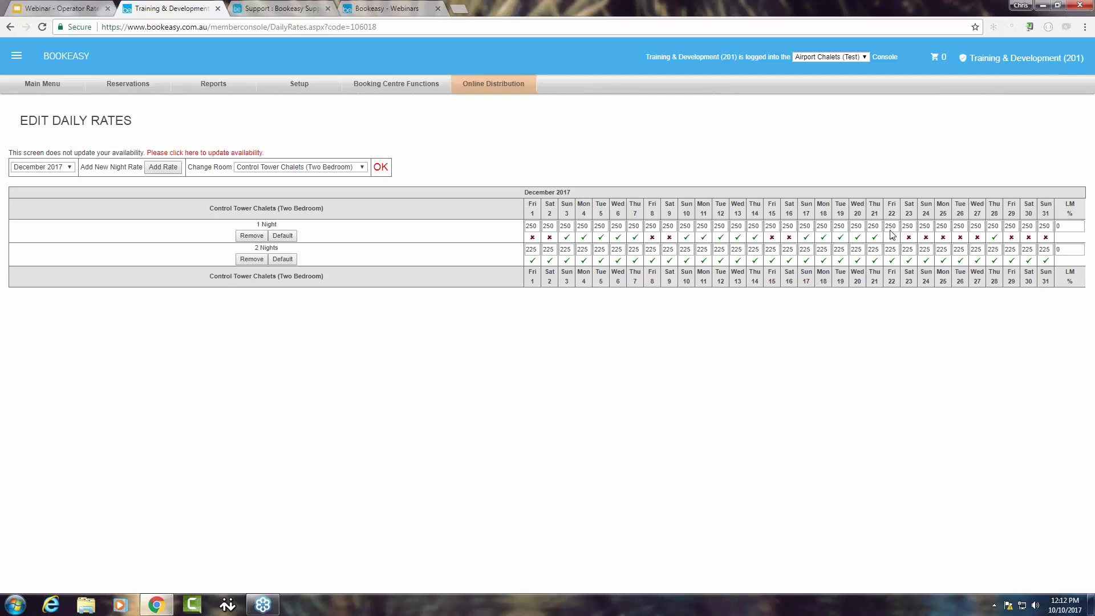
- Add Thursday to the stop-sell days and disable the 1-night rate from 28-Dec-2017 to 6-Jan-2018
left_click(996, 237)
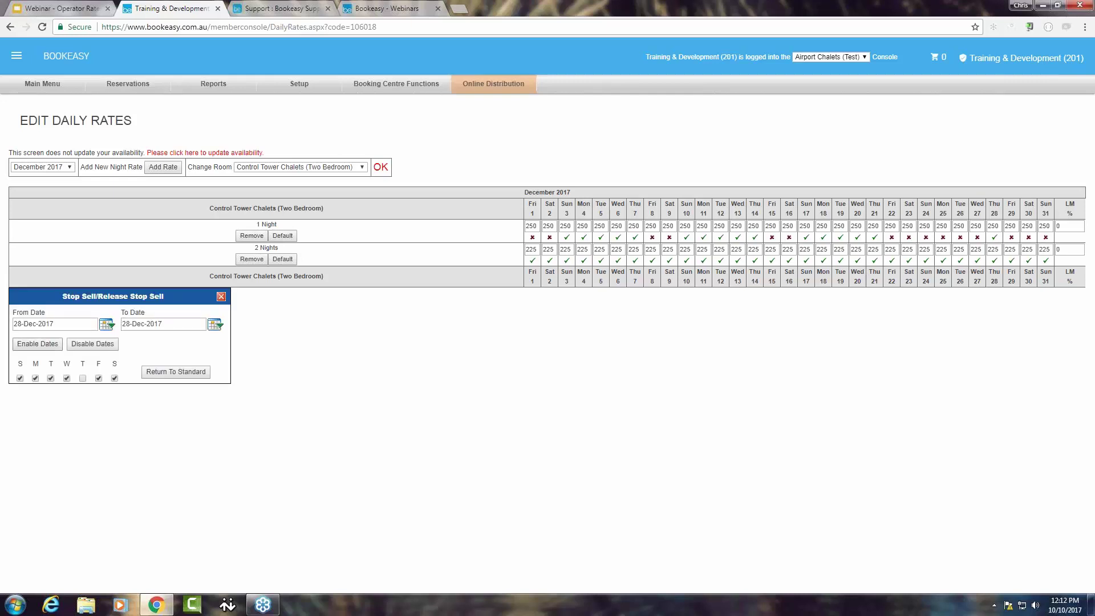
left_click(83, 379)
left_click(215, 325)
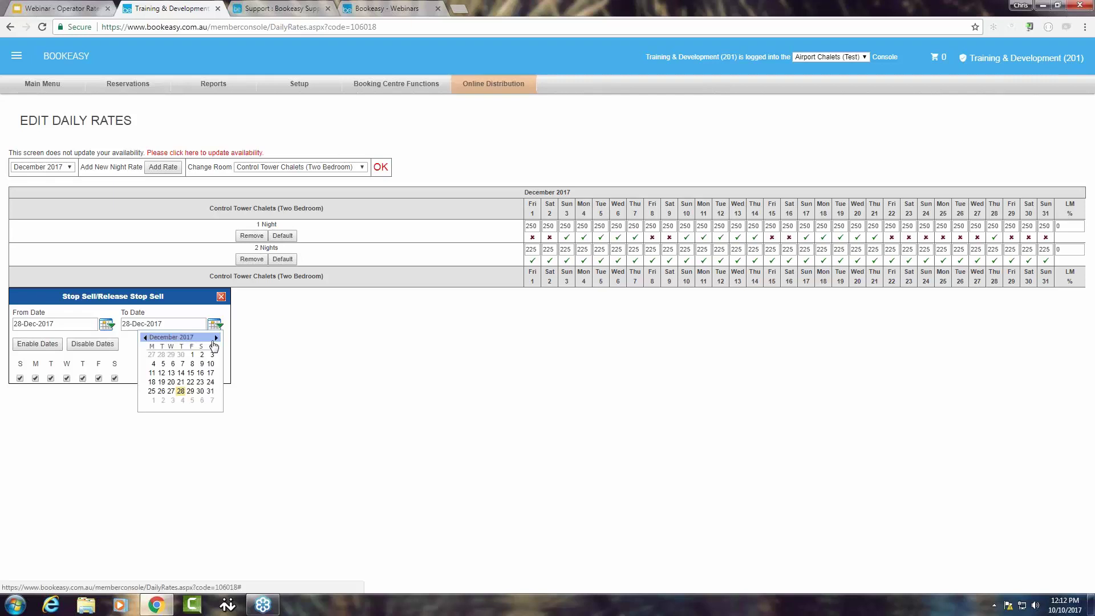
left_click(216, 338)
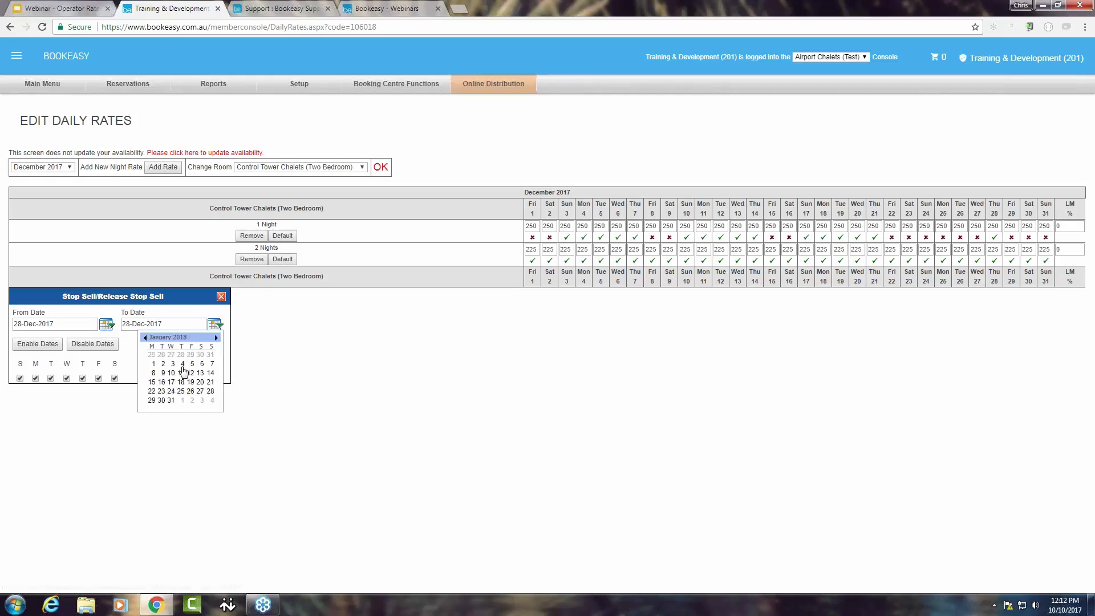
left_click(202, 364)
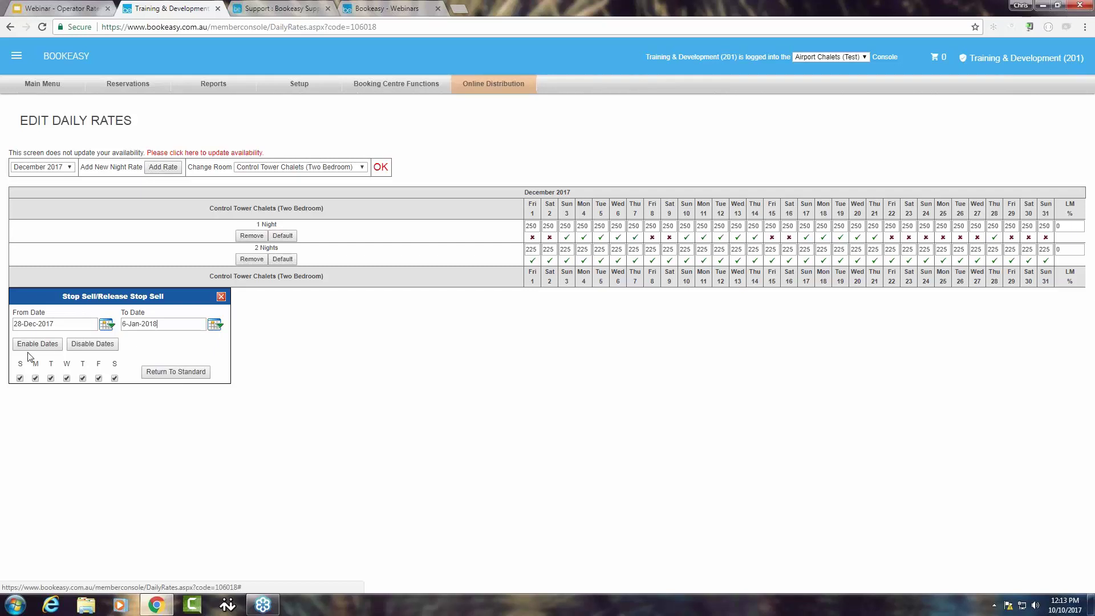
left_click(93, 343)
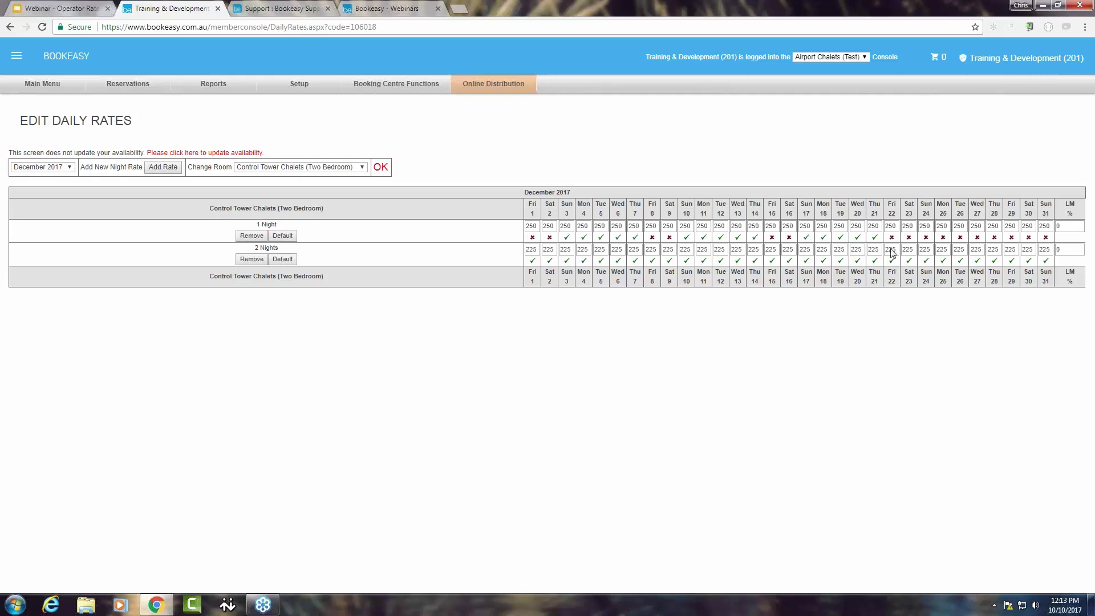
- Set the 2-night rate to 250 for all days from 22-Dec-2017 to 6-Jan-2018
left_click(653, 253)
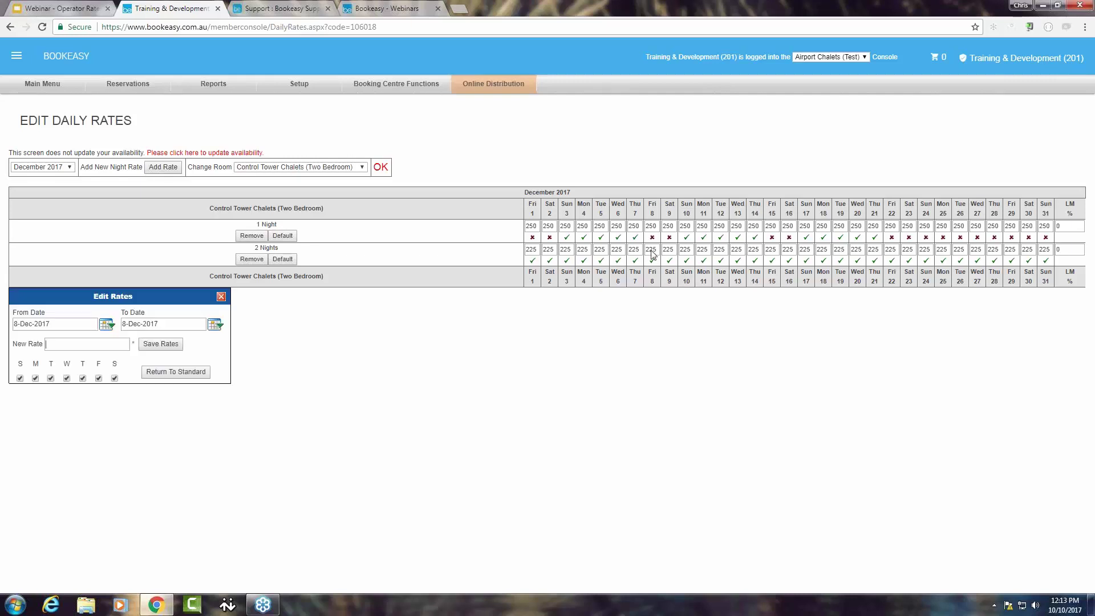
left_click(107, 325)
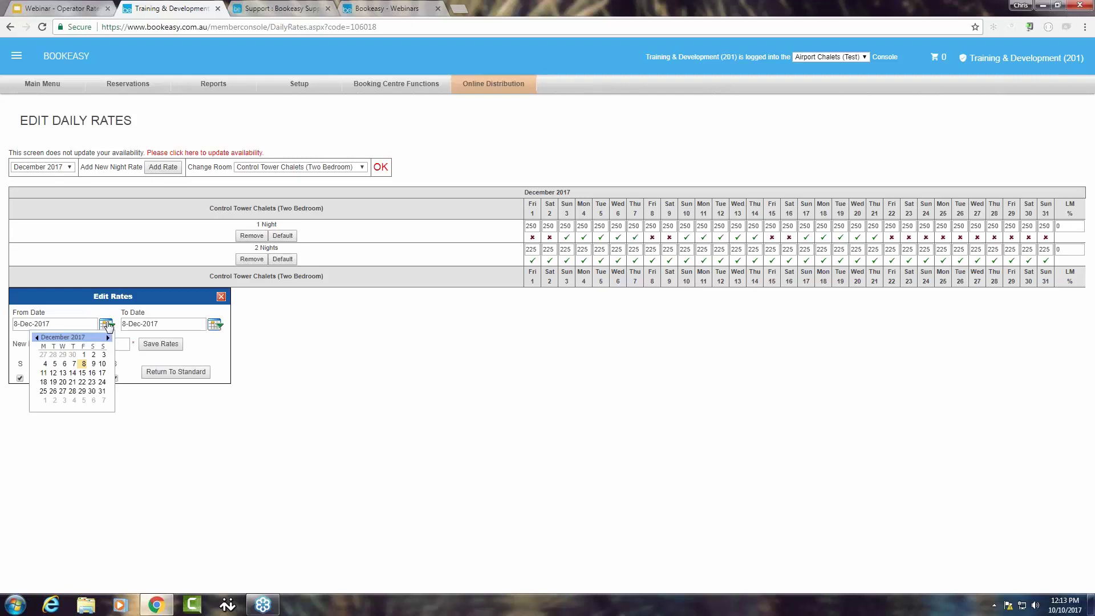
left_click(82, 382)
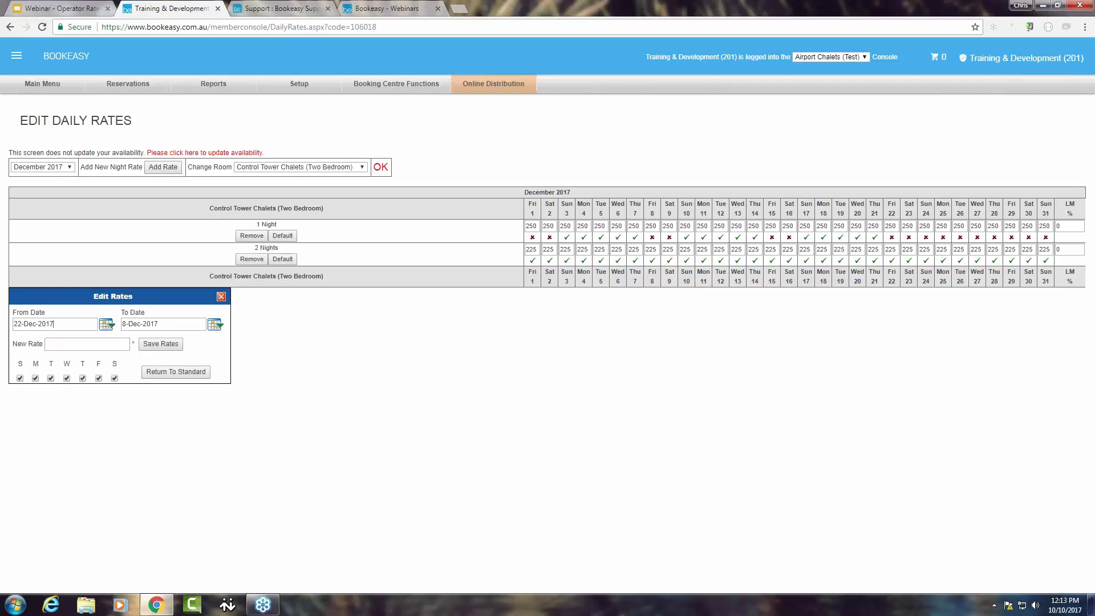
left_click(215, 324)
left_click(216, 338)
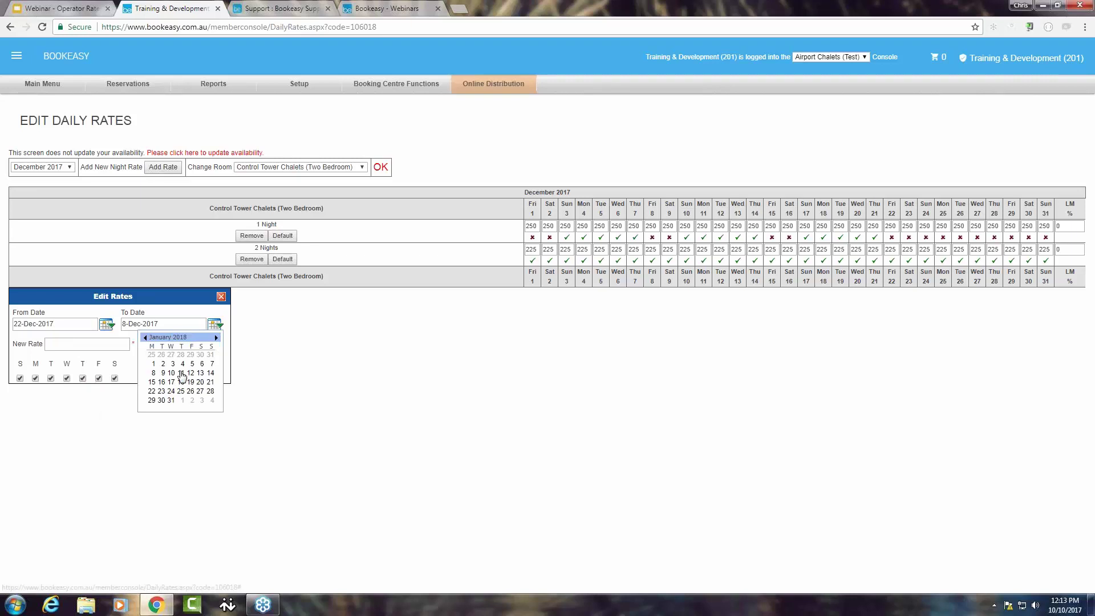
left_click(203, 366)
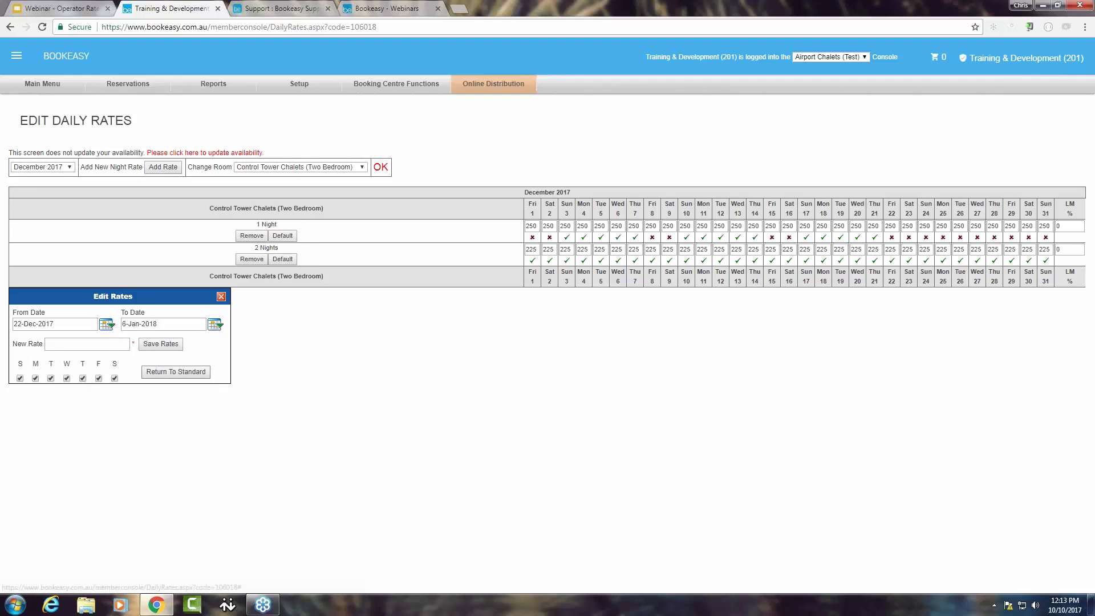
left_click(83, 345)
type("250")
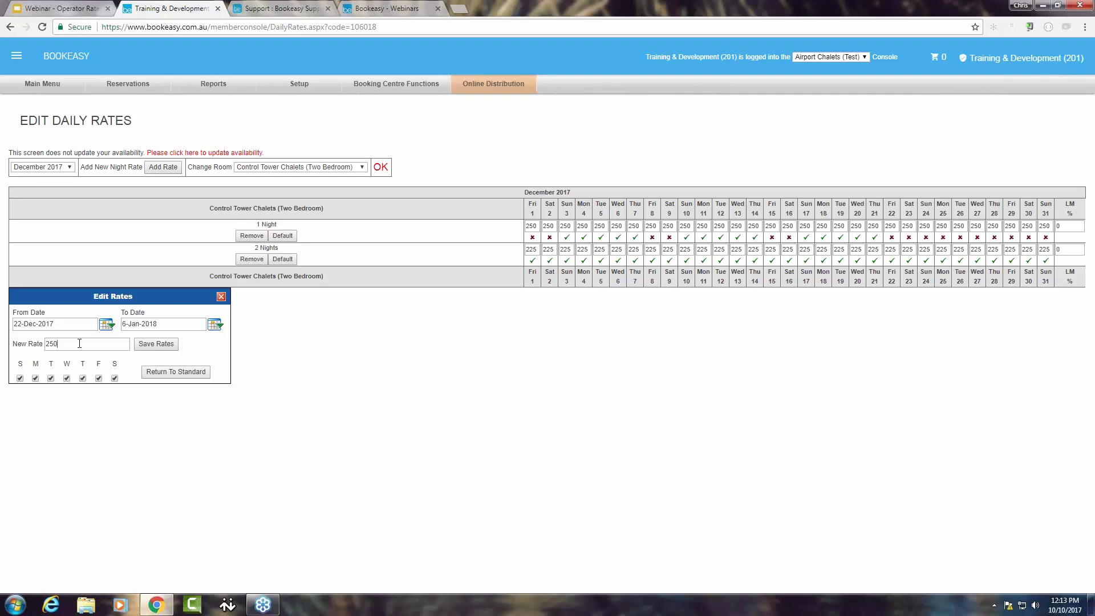
left_click(156, 345)
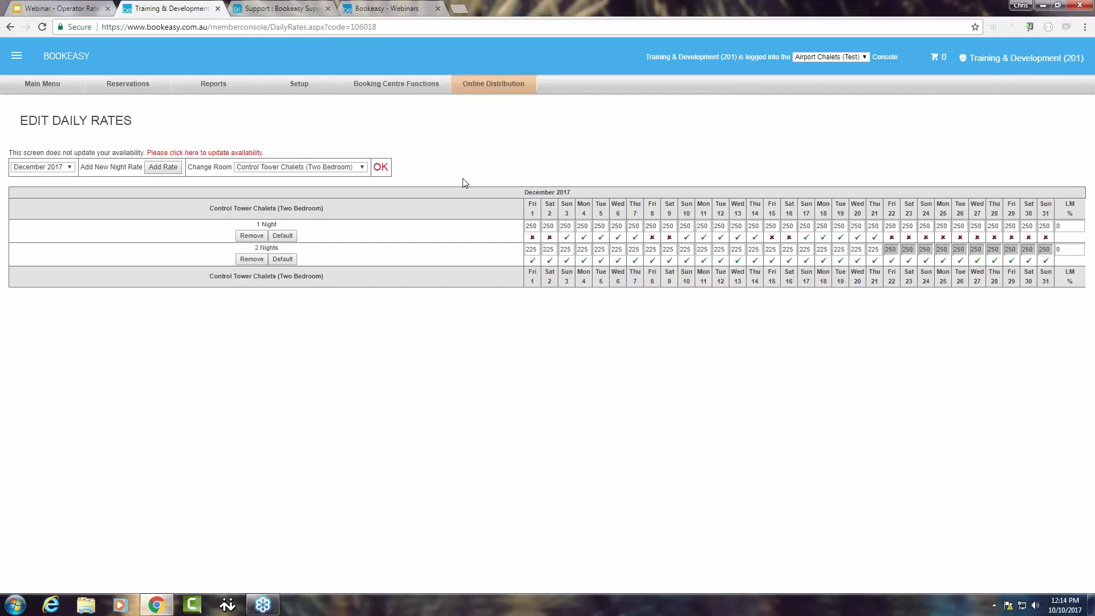
- Examine the October 2017 daily rates of Duty Free Chalets (Three Bedroom)
left_click(339, 170)
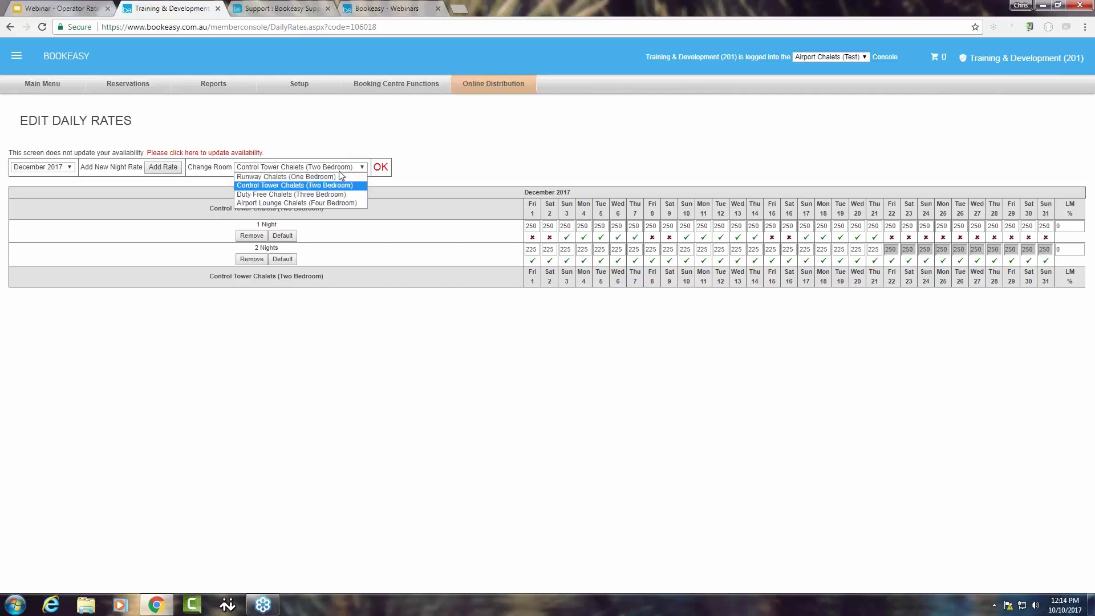
left_click(295, 194)
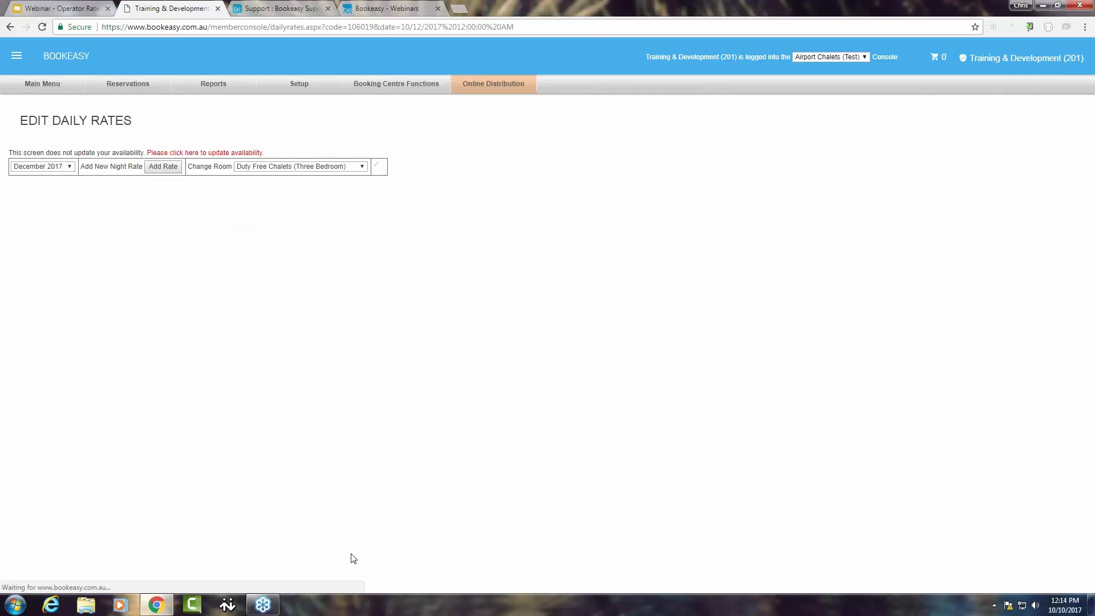
left_click(61, 163)
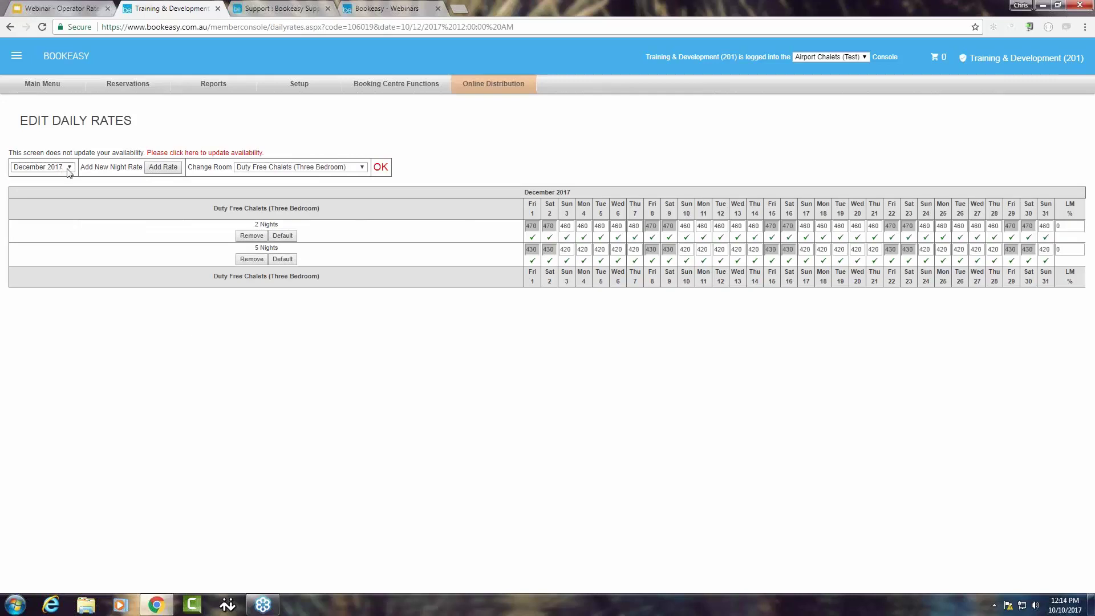
left_click(57, 182)
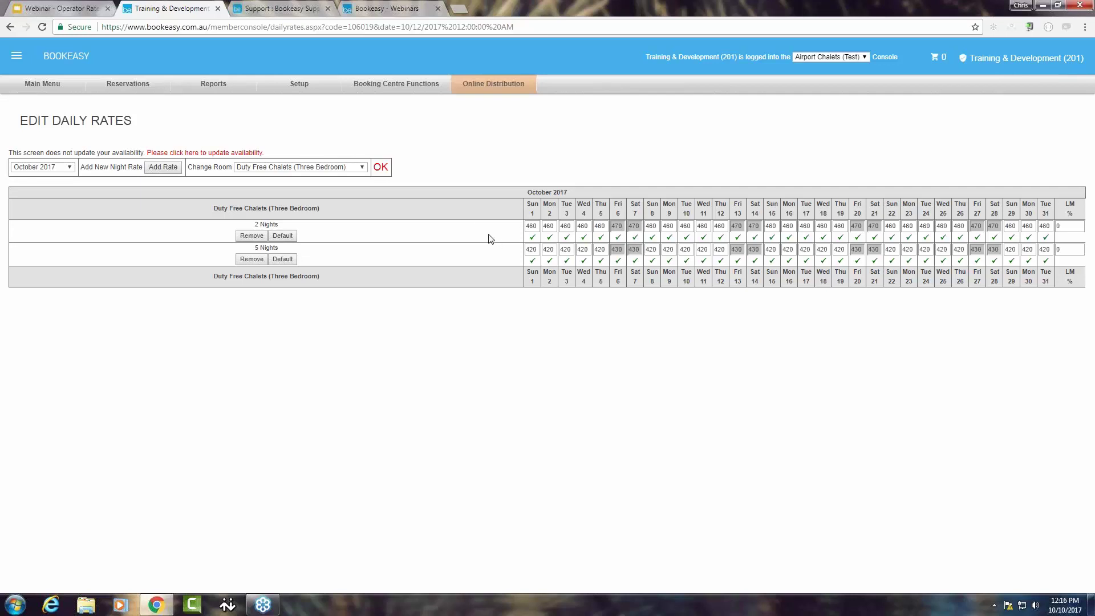
- Set the 1-night rate of Runway Chalets (One Bedroom) to 99 from 10-Oct-2017 to 13-Oct-2017
left_click(318, 173)
left_click(309, 182)
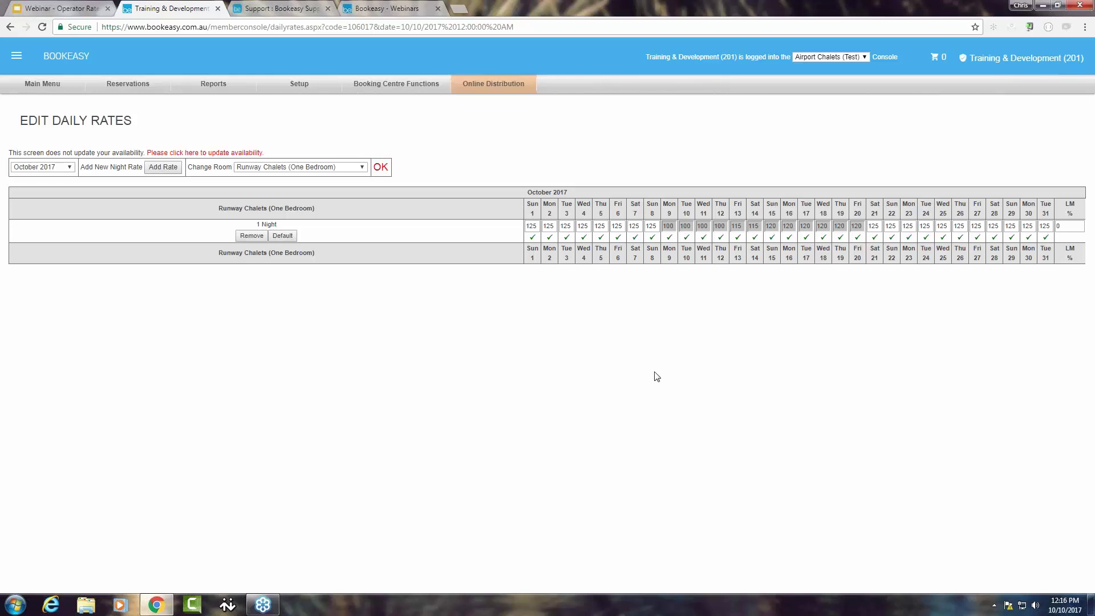
left_click(688, 229)
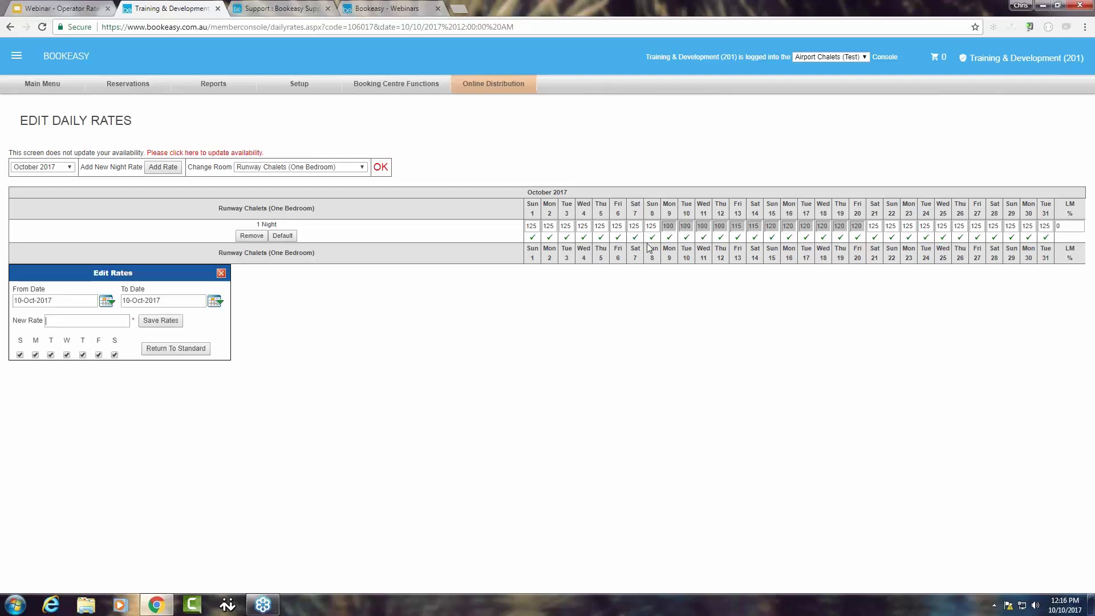
left_click(215, 301)
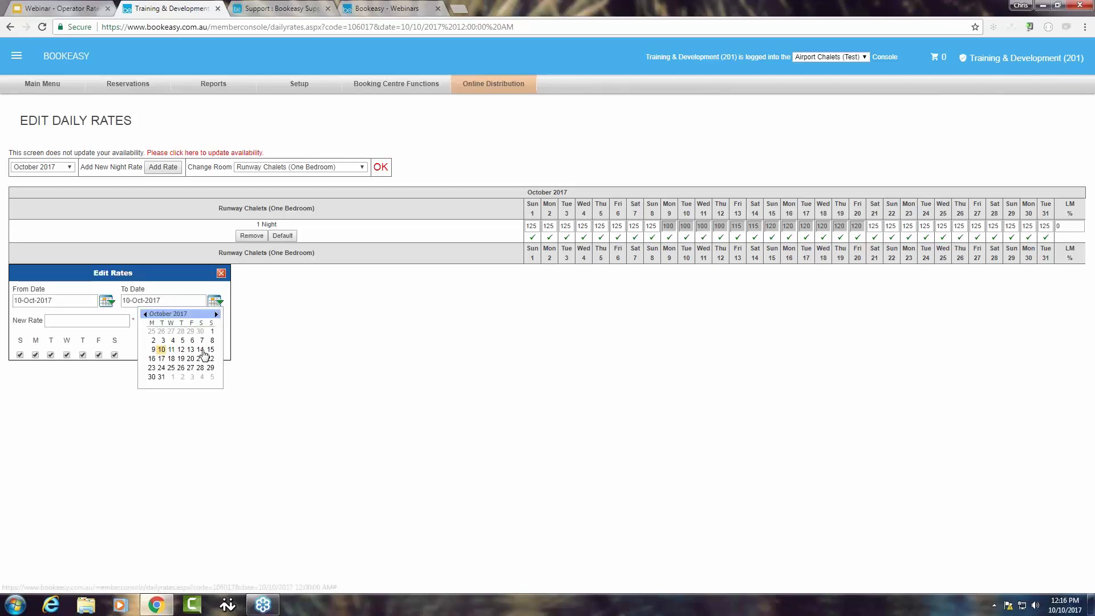
left_click(190, 349)
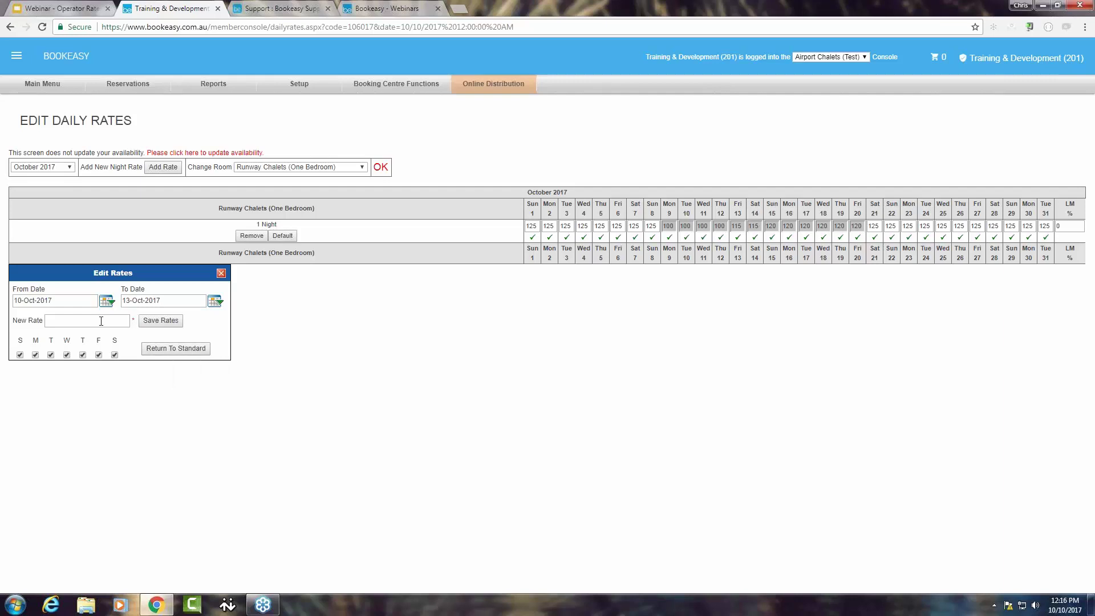
type("99")
key("Return")
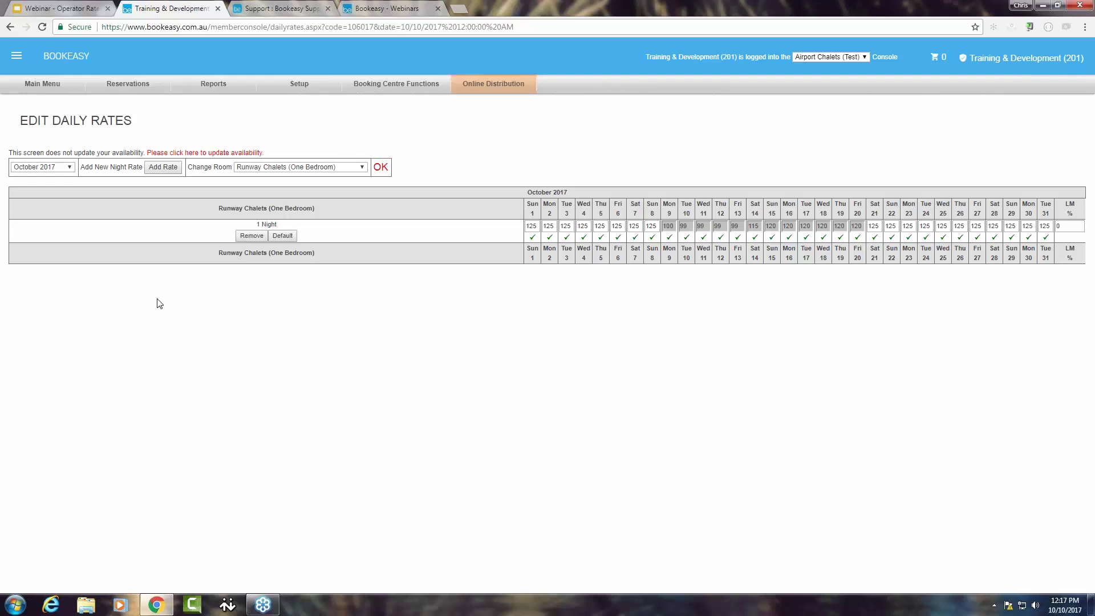
- Examine the October 2017 daily rates of Airport Lounge Chalets (Four Bedroom)
left_click(299, 169)
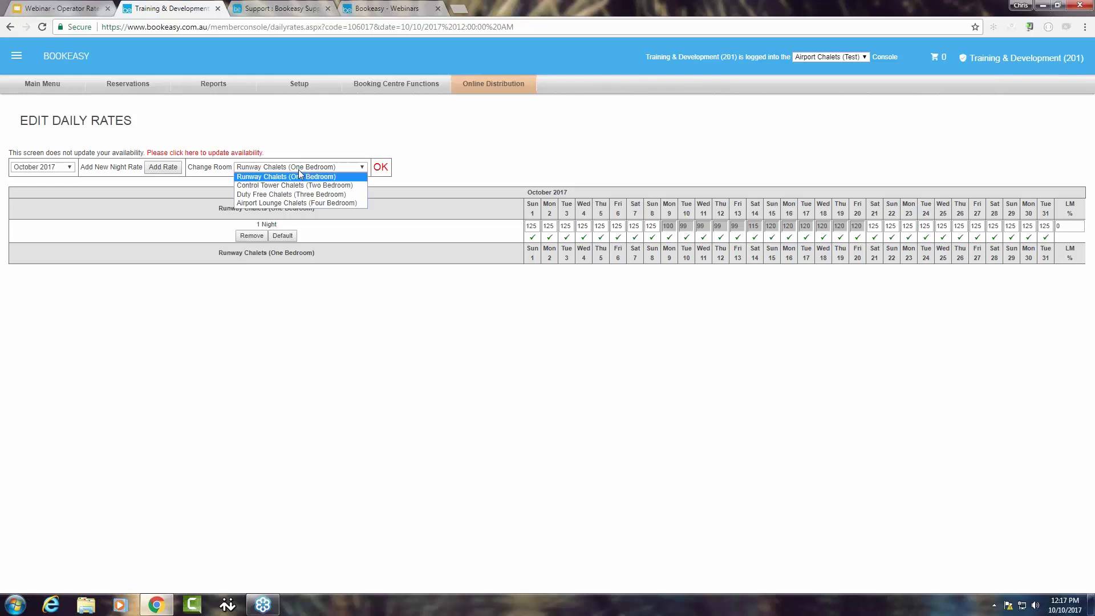
left_click(289, 204)
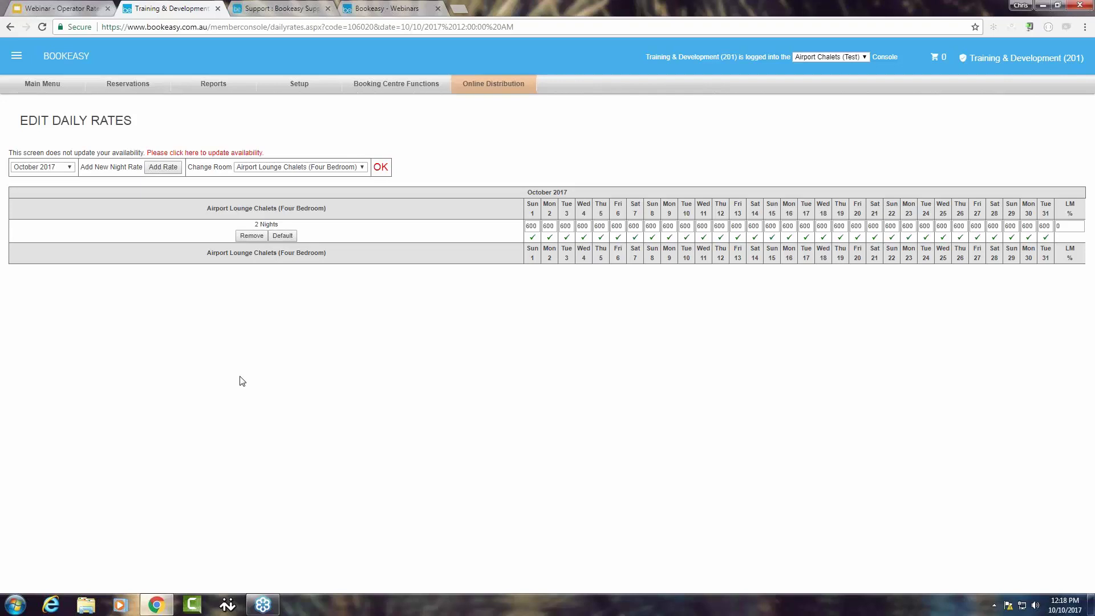
- Open the room availability page, expand all rooms to review their availability, close-out, booking and reserved rows, and collapse them again
left_click(223, 155)
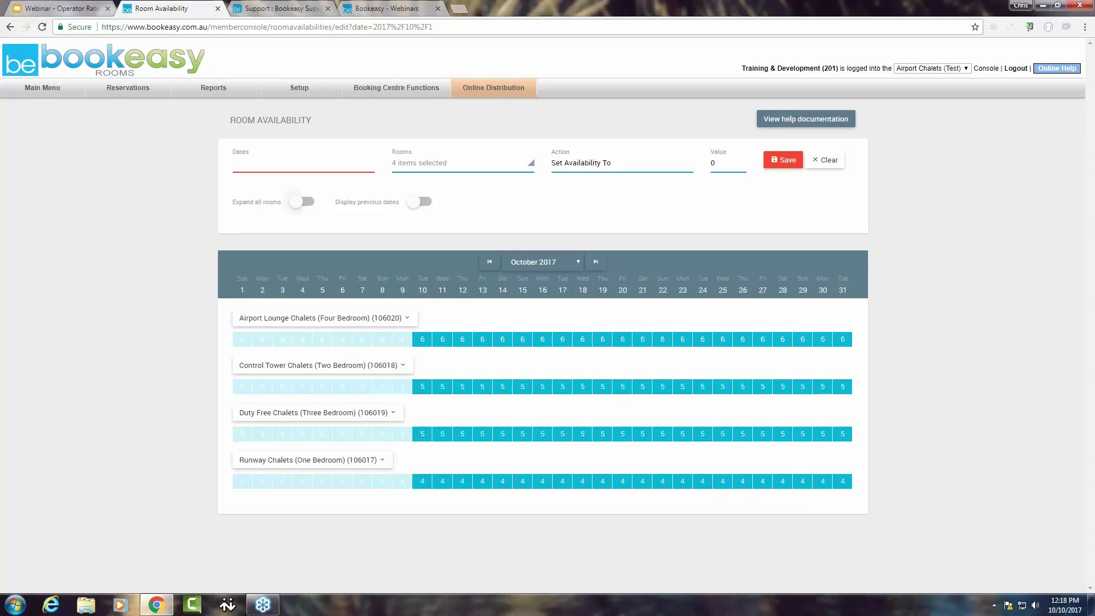
left_click(294, 205)
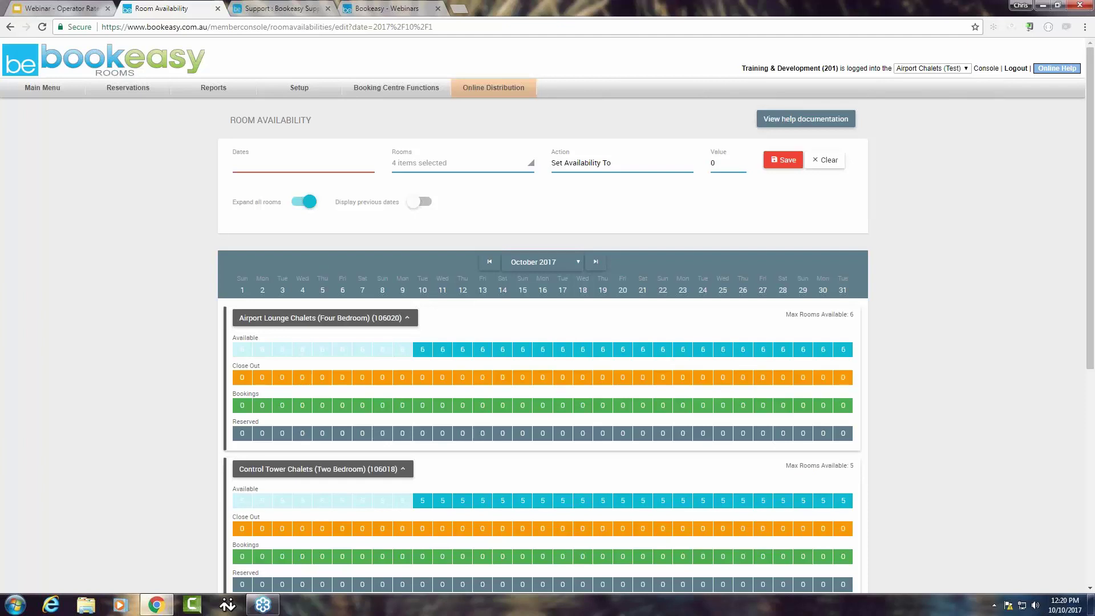
left_click(309, 202)
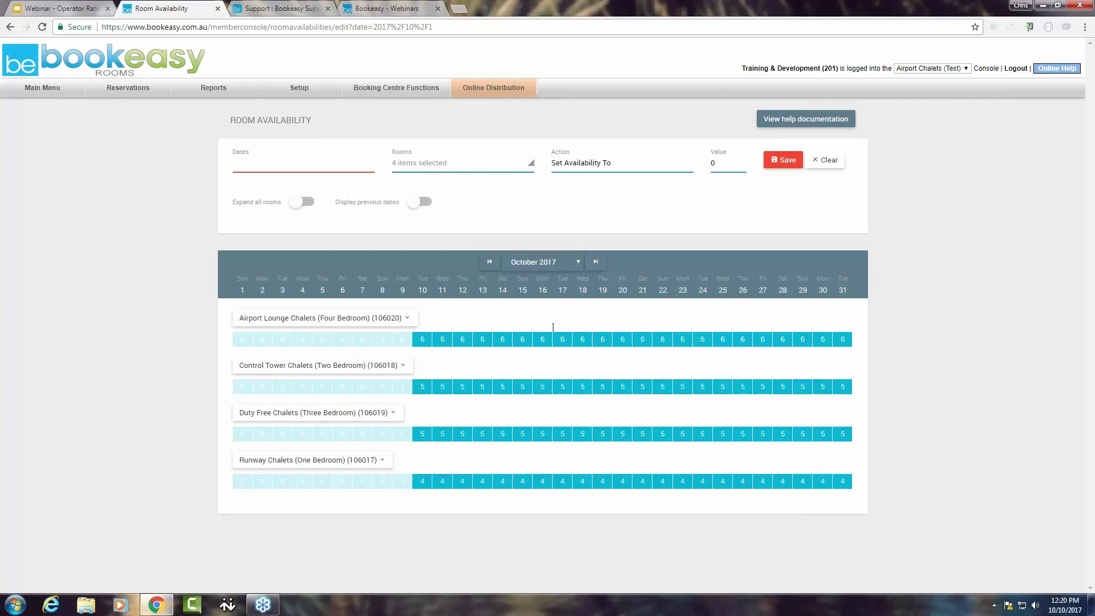
left_click_drag(553, 323, 773, 358)
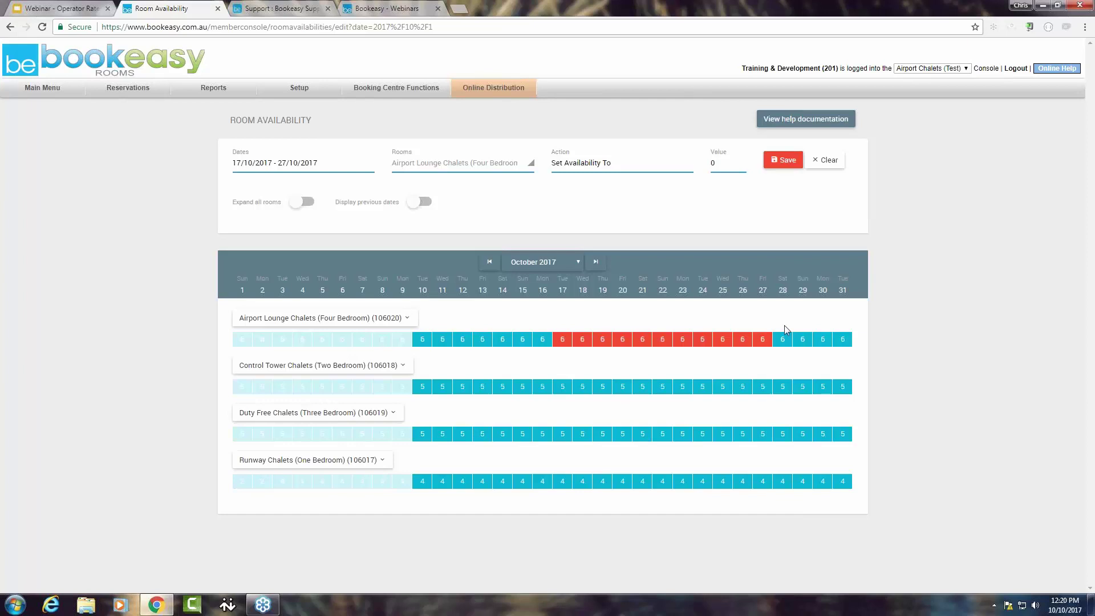
left_click(826, 160)
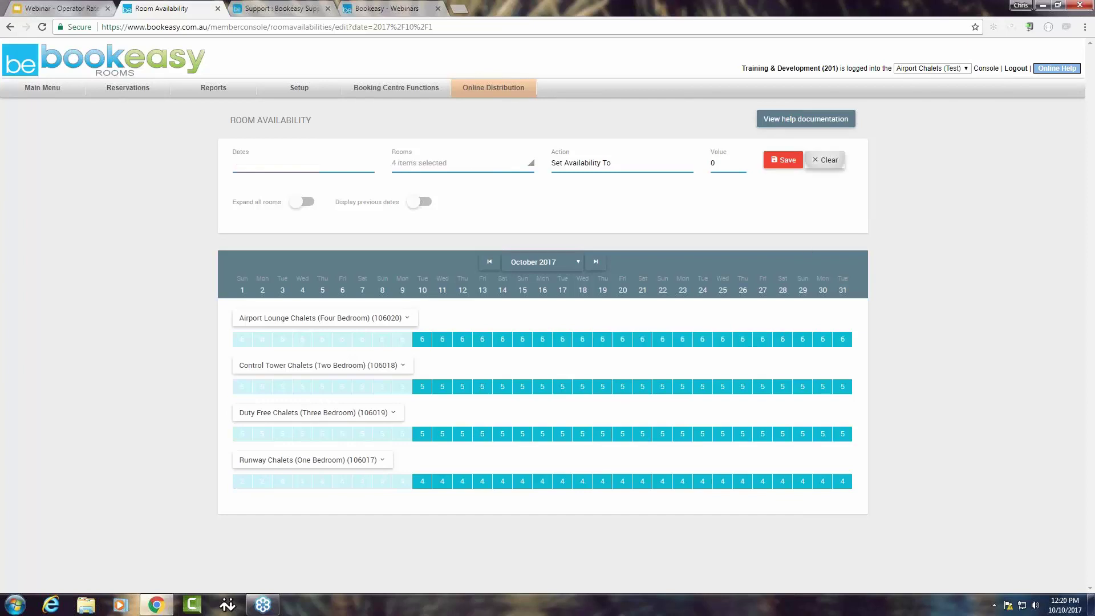
left_click_drag(556, 320, 798, 415)
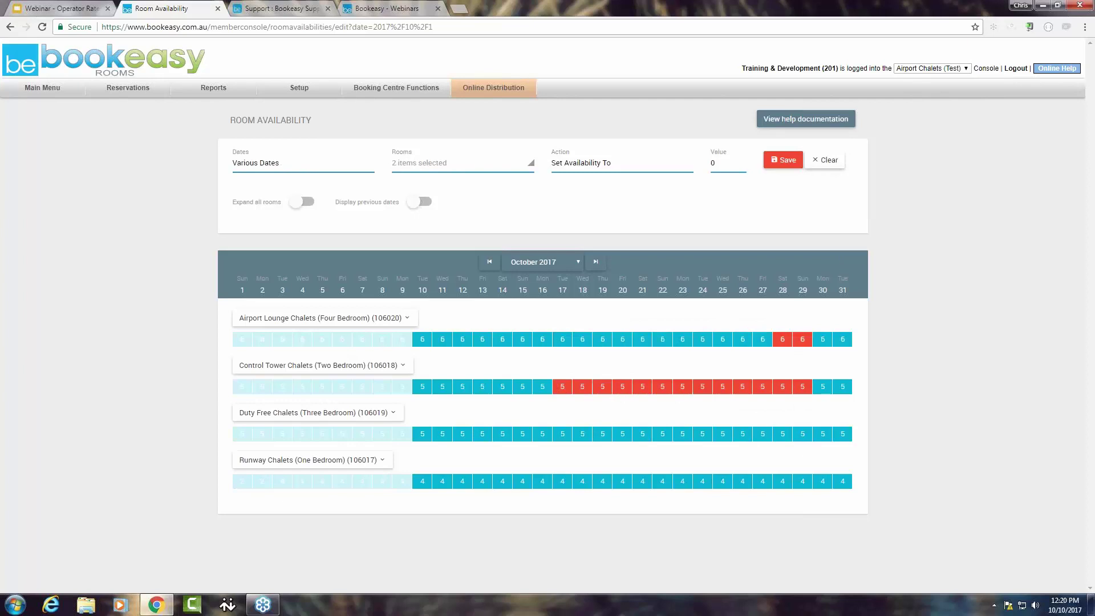
left_click(826, 160)
- Select Airport Lounge Chalets for 17 to 27 October 2017 and Control Tower Chalets for 11, 12, 18, 20 and 23 October
left_click_drag(558, 321, 763, 357)
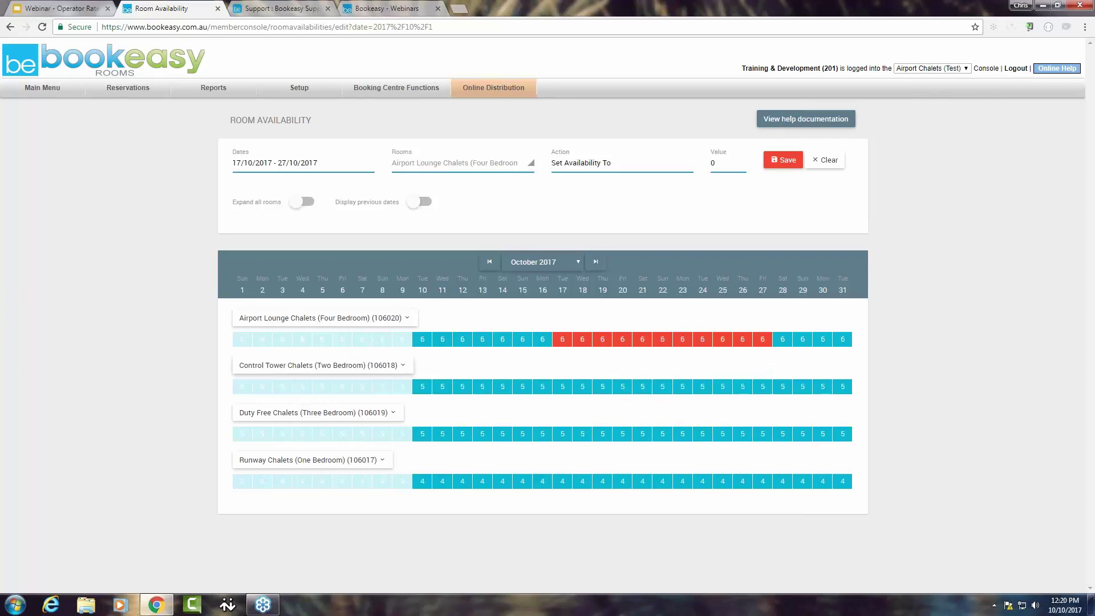
left_click(463, 387, "ctrl")
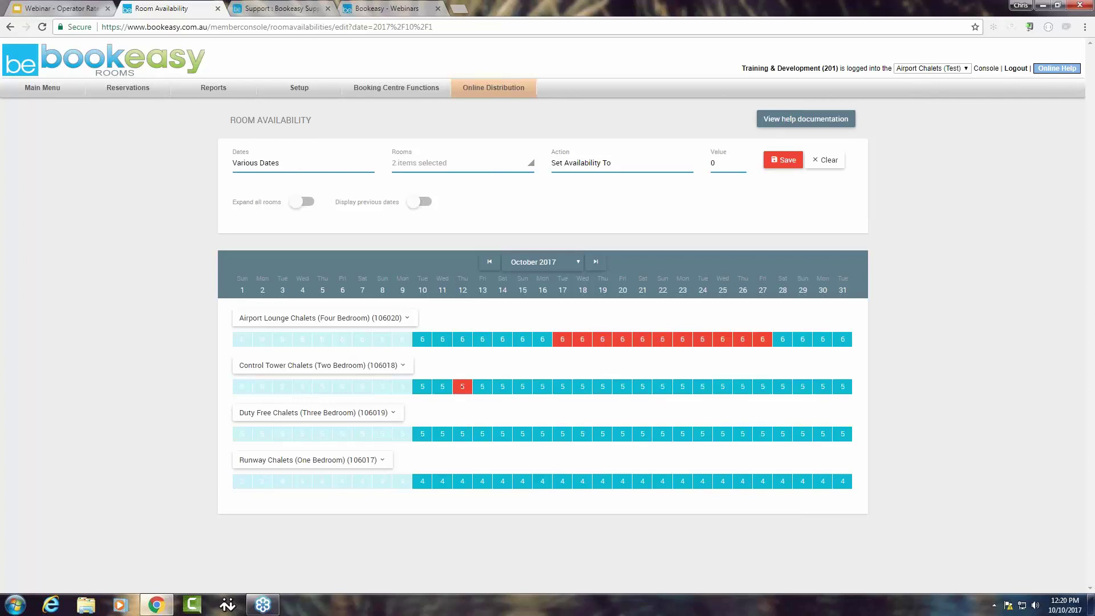
left_click(443, 390, "ctrl")
left_click(579, 390, "ctrl")
left_click(618, 394, "ctrl")
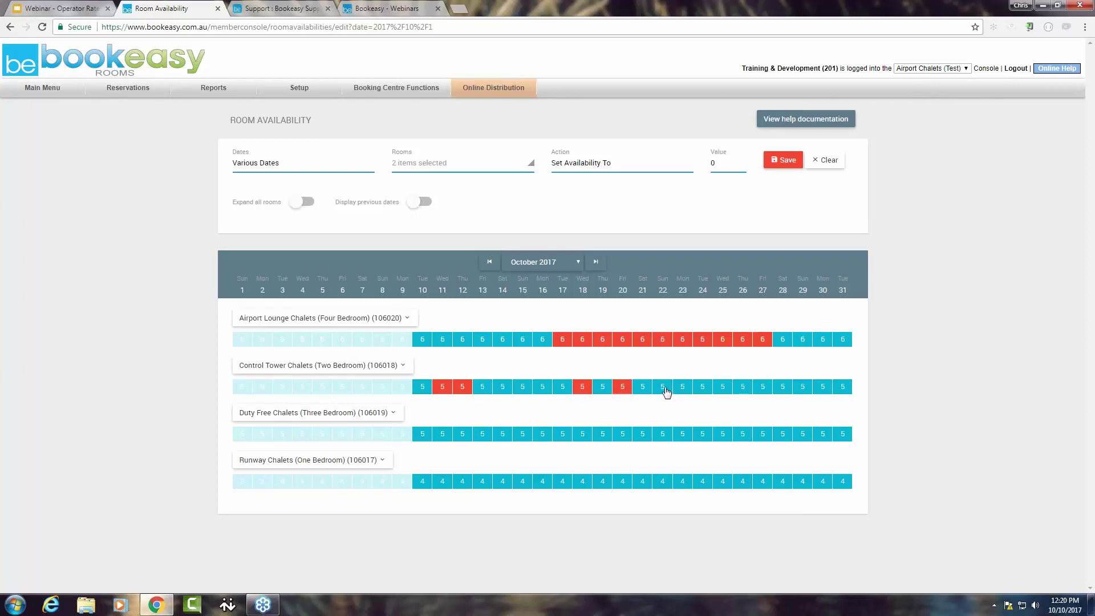
left_click(680, 390, "ctrl")
- Add 14 October and 28 to 31 October 2017 to the selection for all rooms
left_click(503, 290)
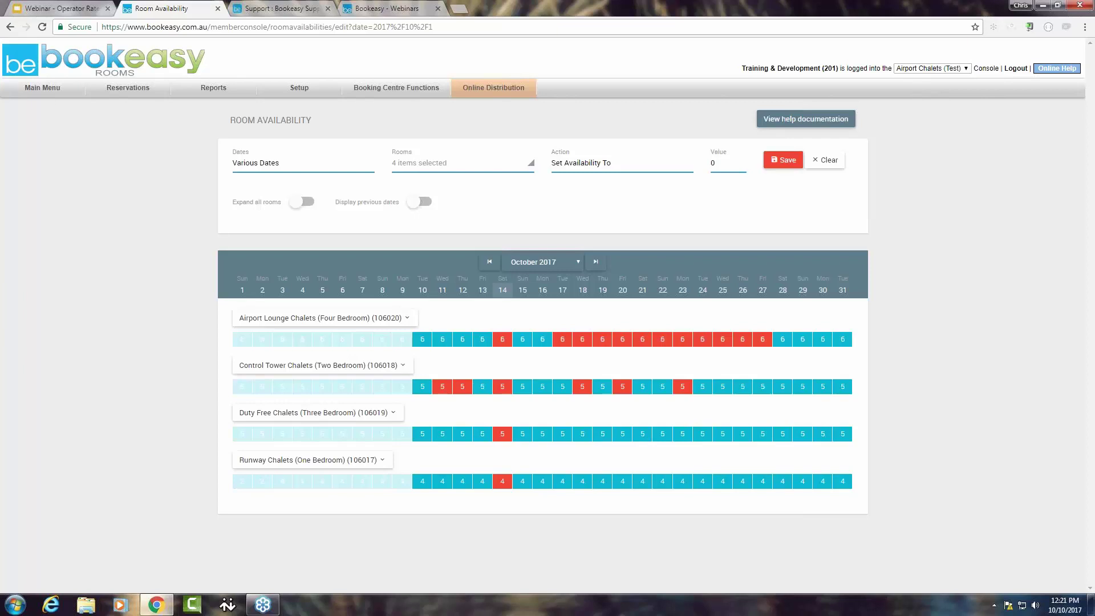
left_click(500, 484)
left_click(503, 484)
left_click_drag(799, 281, 809, 295)
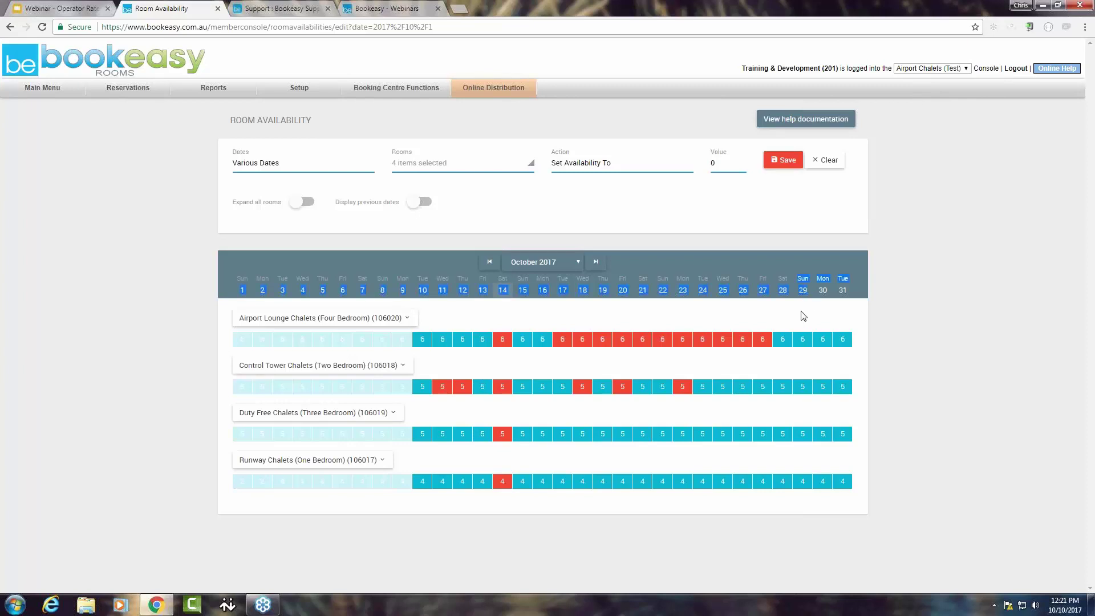
left_click(724, 388)
left_click(726, 385)
left_click_drag(792, 284, 859, 513)
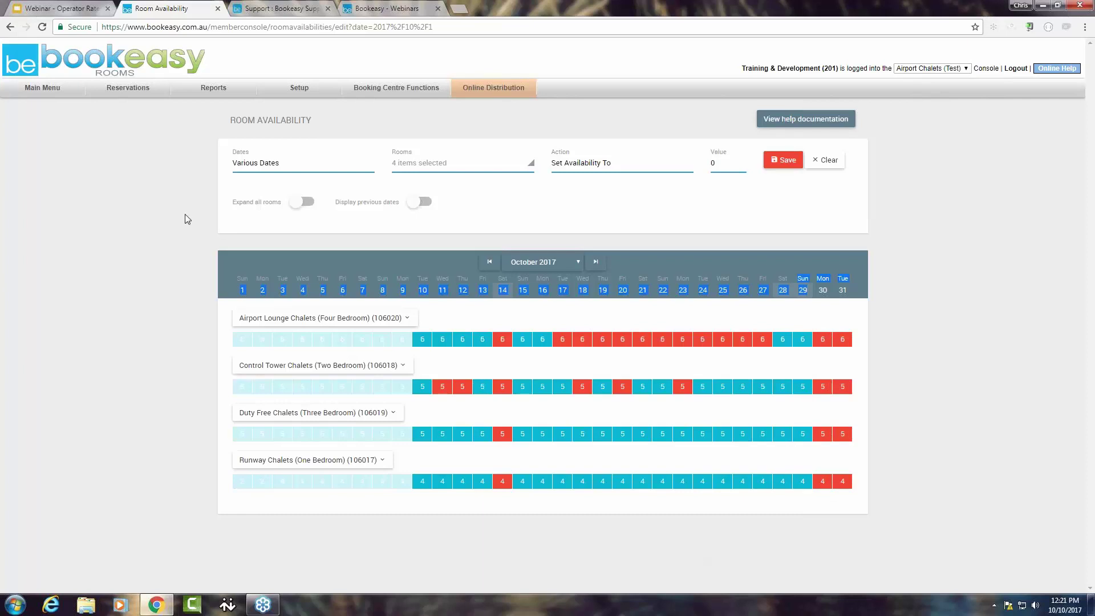
- Exclude Runway Chalets (One Bedroom) from the selected rooms and save an availability of 0 for the selected dates
left_click(491, 170)
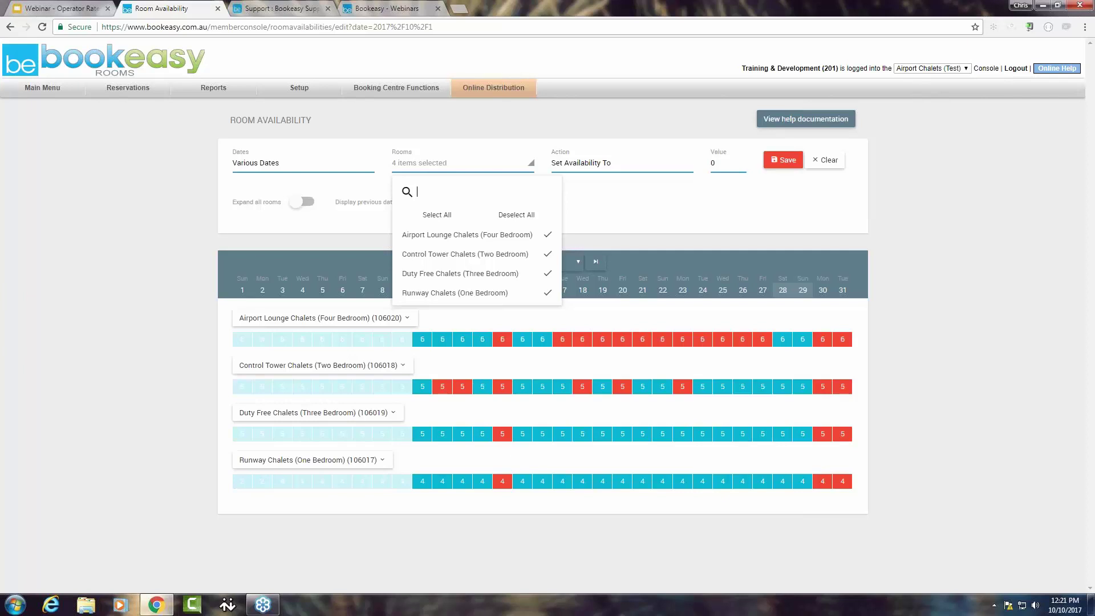
key("Escape")
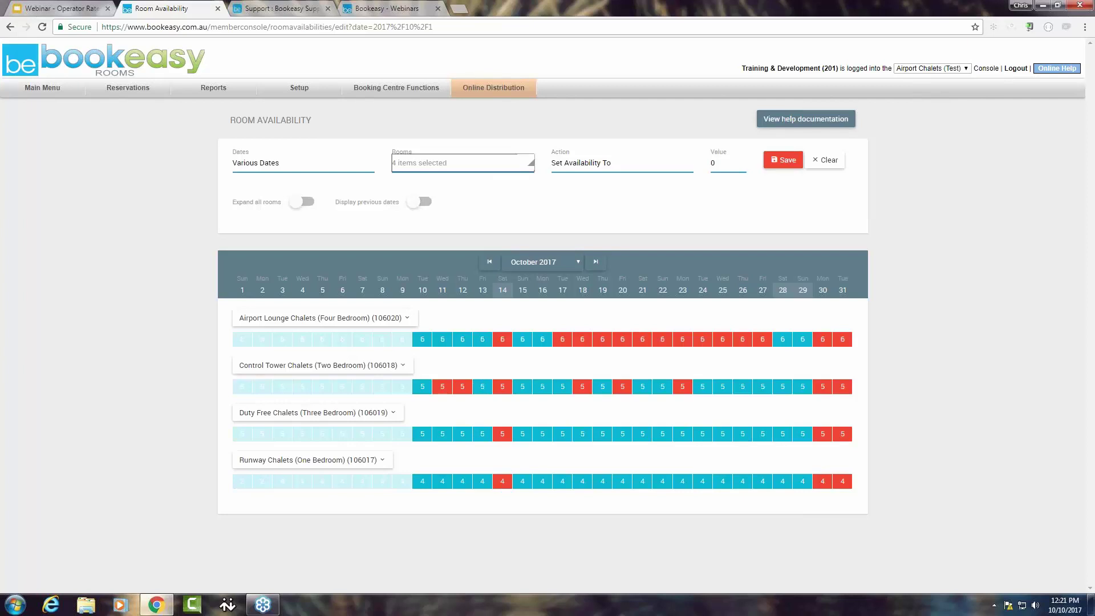
left_click(393, 163)
left_click(553, 293)
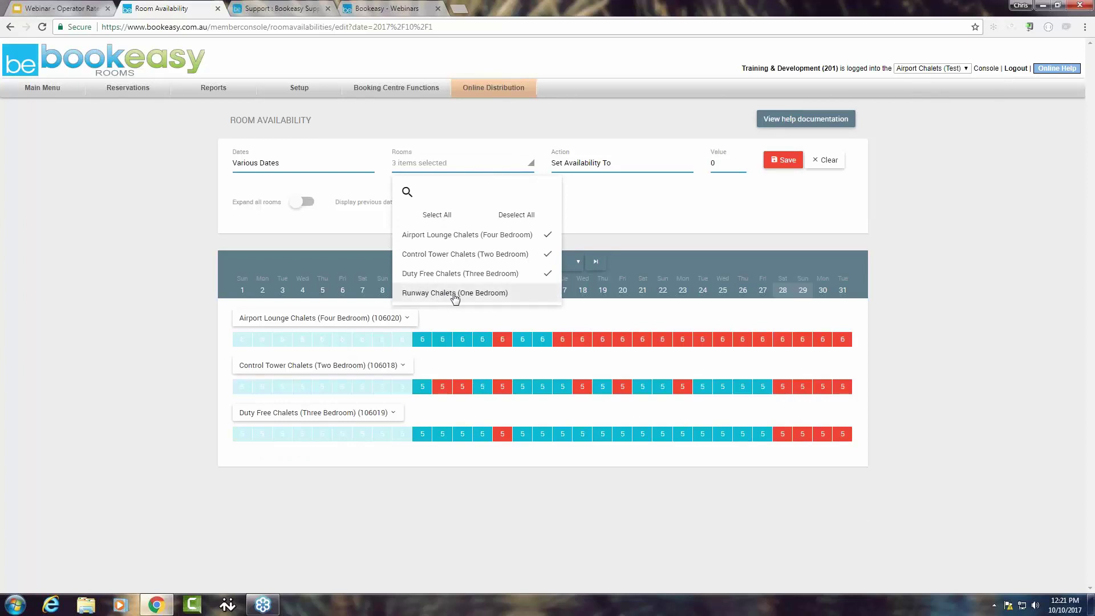
left_click(606, 212)
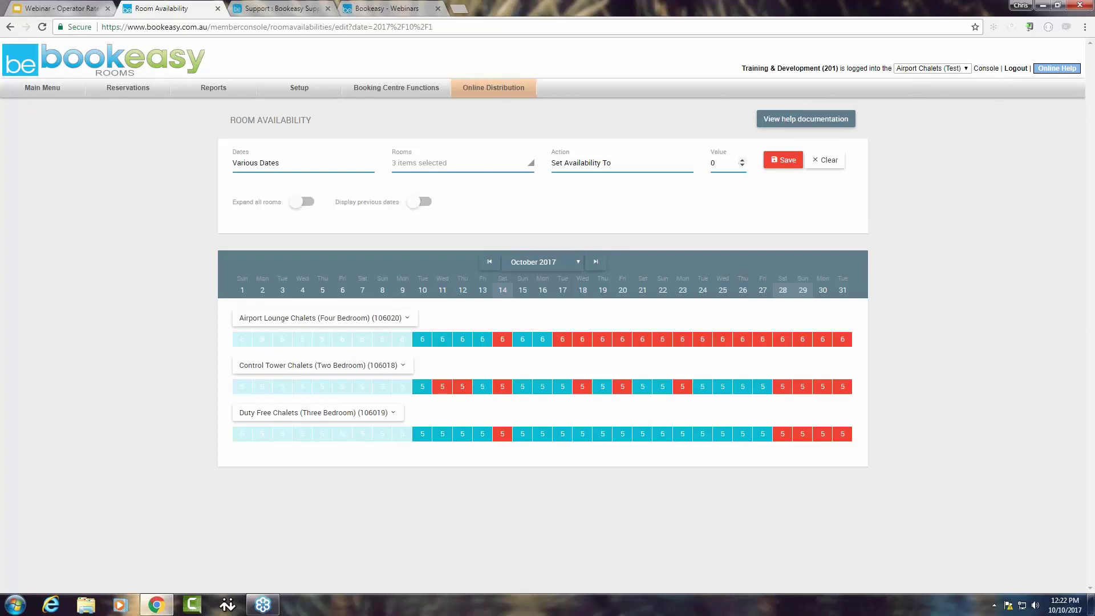
left_click(784, 163)
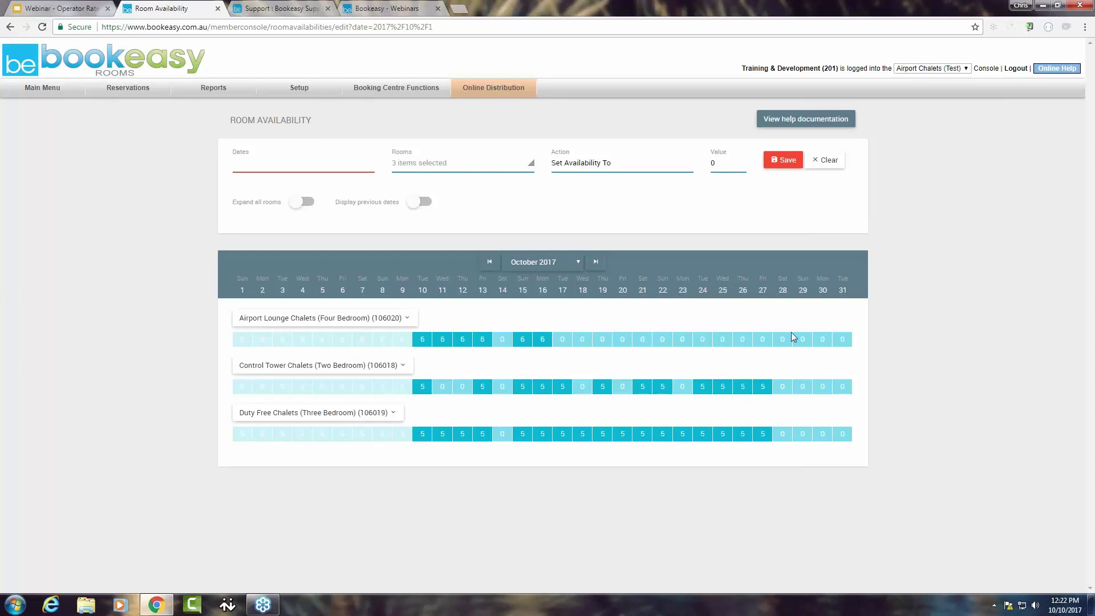
- Review the available, close-out, booking and reserved rows of Airport Lounge Chalets in October 2017 and January 2018
left_click(406, 320)
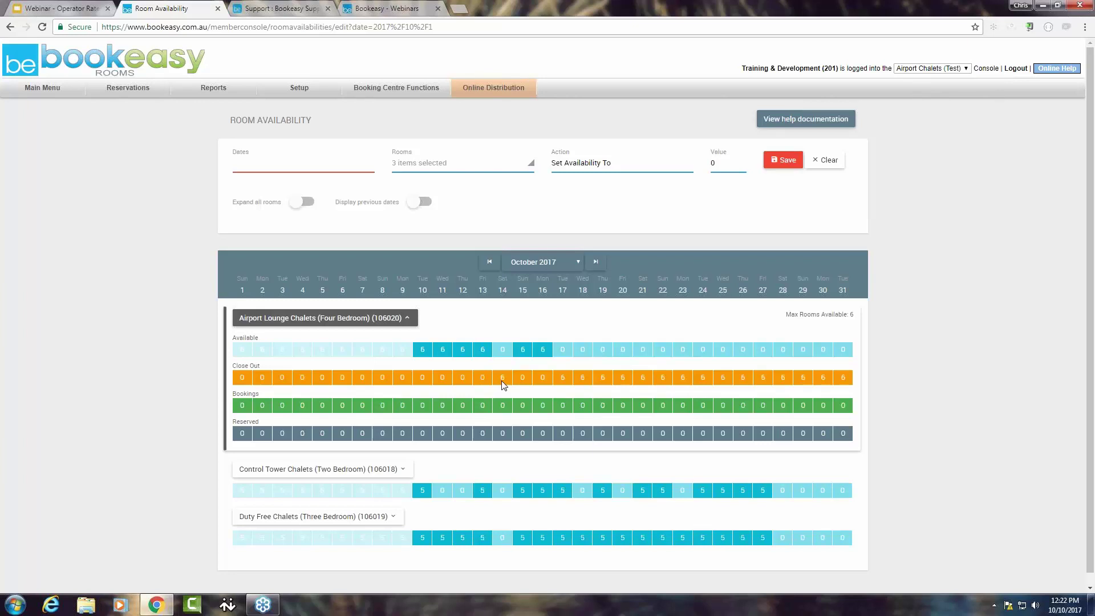
left_click(578, 266)
scroll(516, 424, "down", 5)
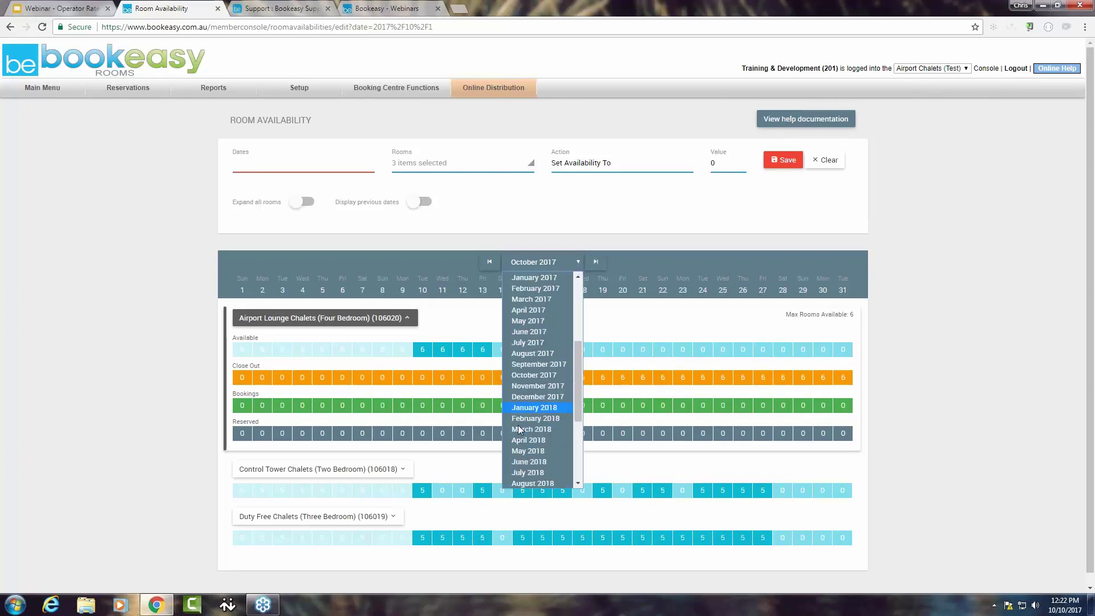
left_click(535, 404)
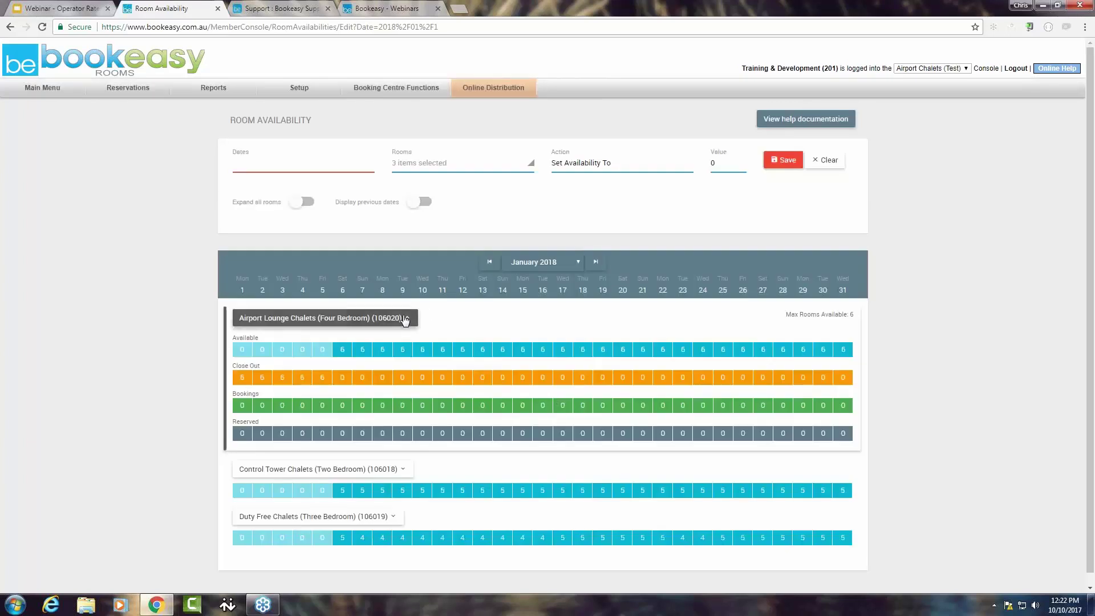
left_click(406, 319)
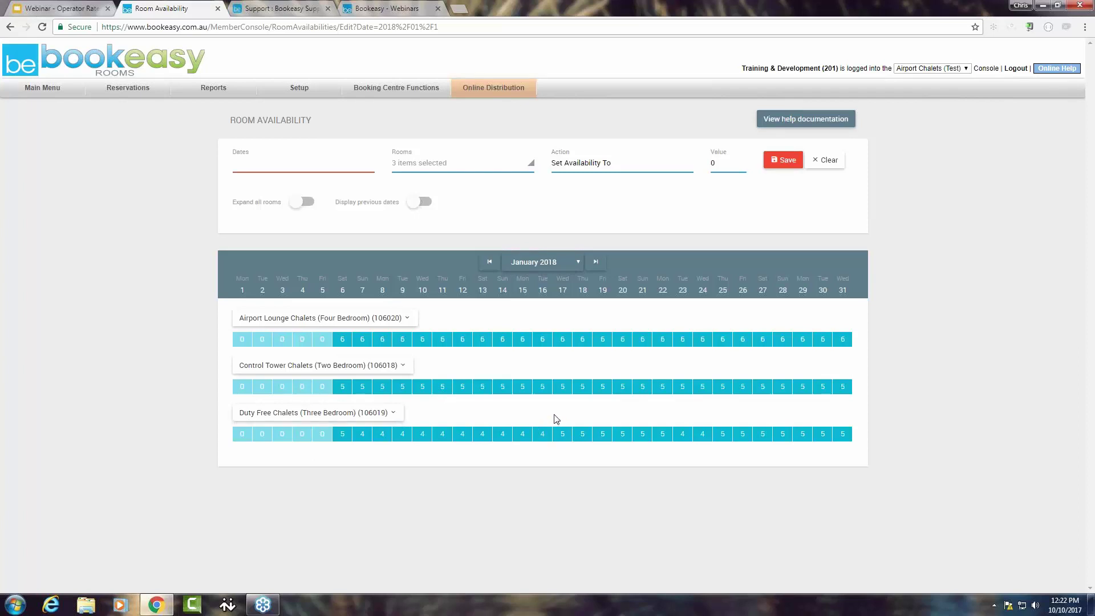
- Decrease the availability of Duty Free Chalets (Three Bedroom) by 2 for 17/01/2018 - 22/01/2018 and save it
left_click_drag(558, 422, 673, 468)
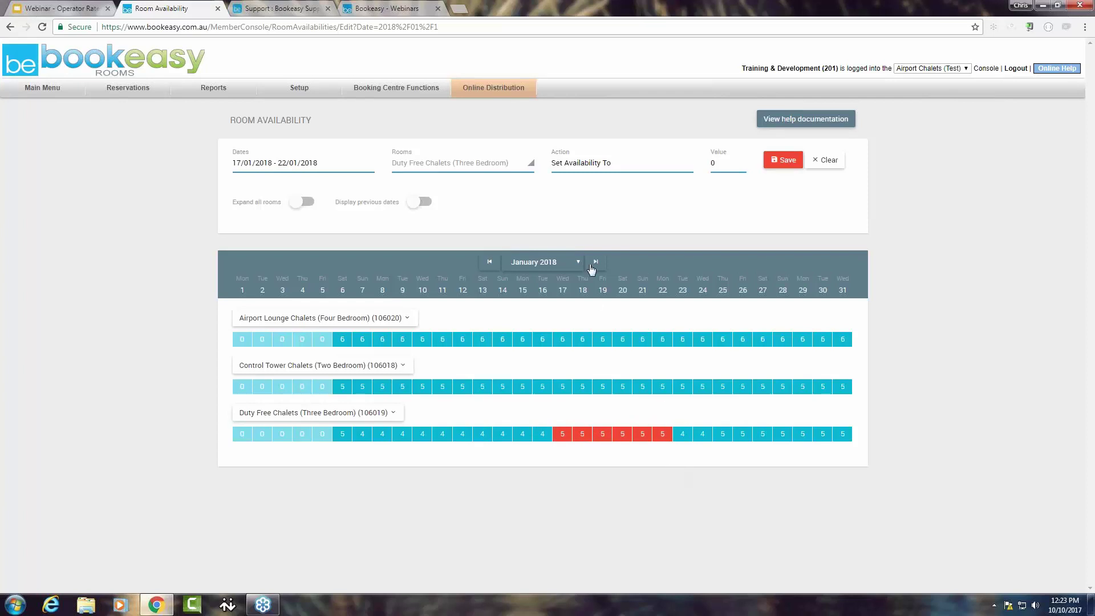
left_click(742, 161)
left_click(742, 161)
left_click(742, 166)
left_click(743, 166)
left_click(627, 166)
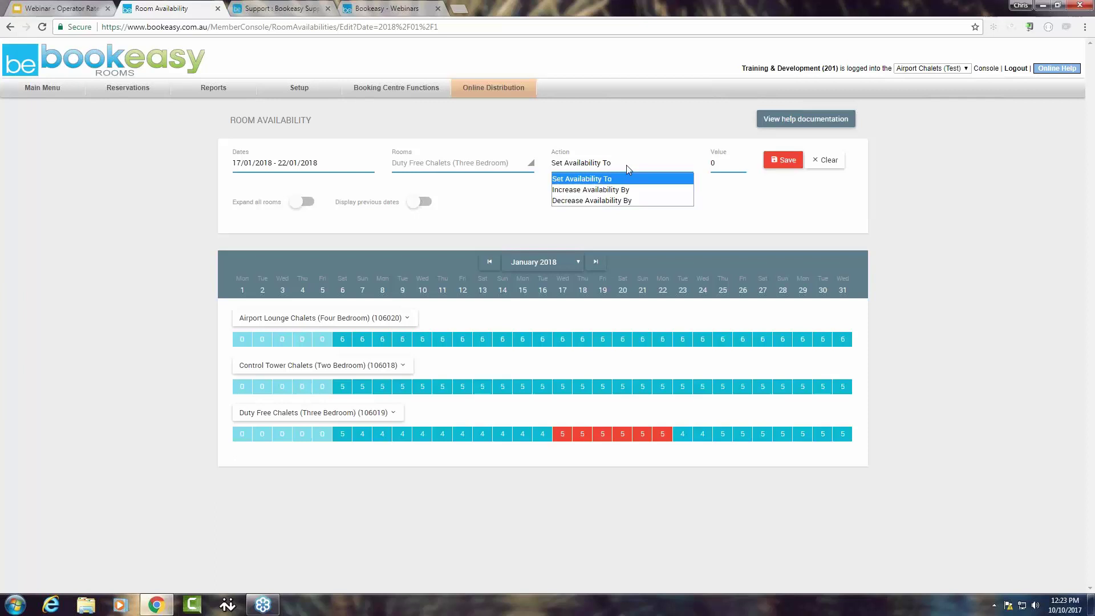
left_click(614, 200)
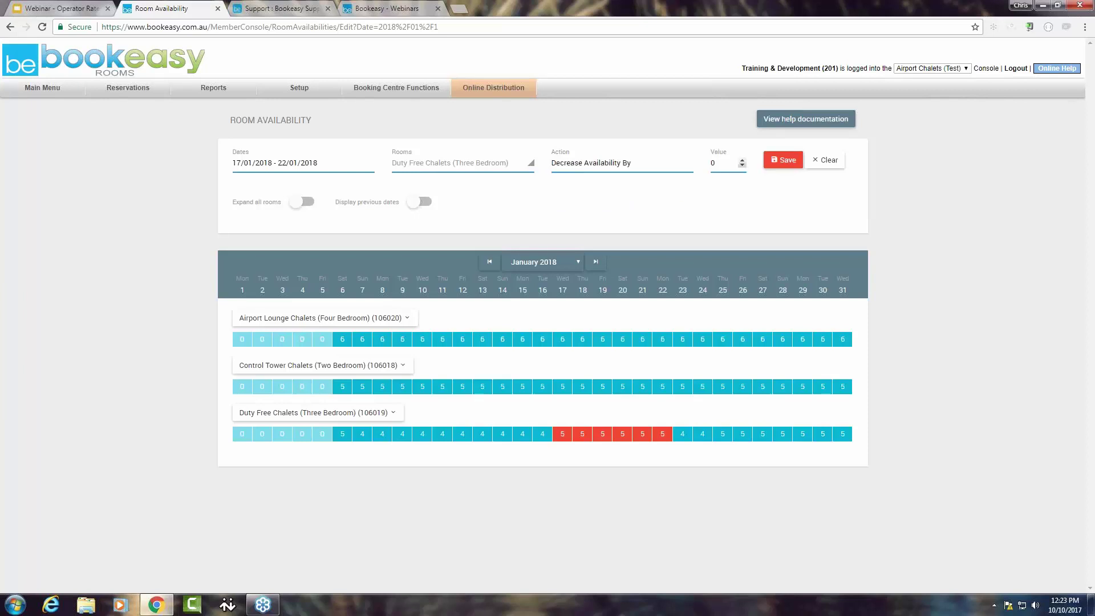
left_click(743, 160)
left_click(744, 161)
left_click(783, 160)
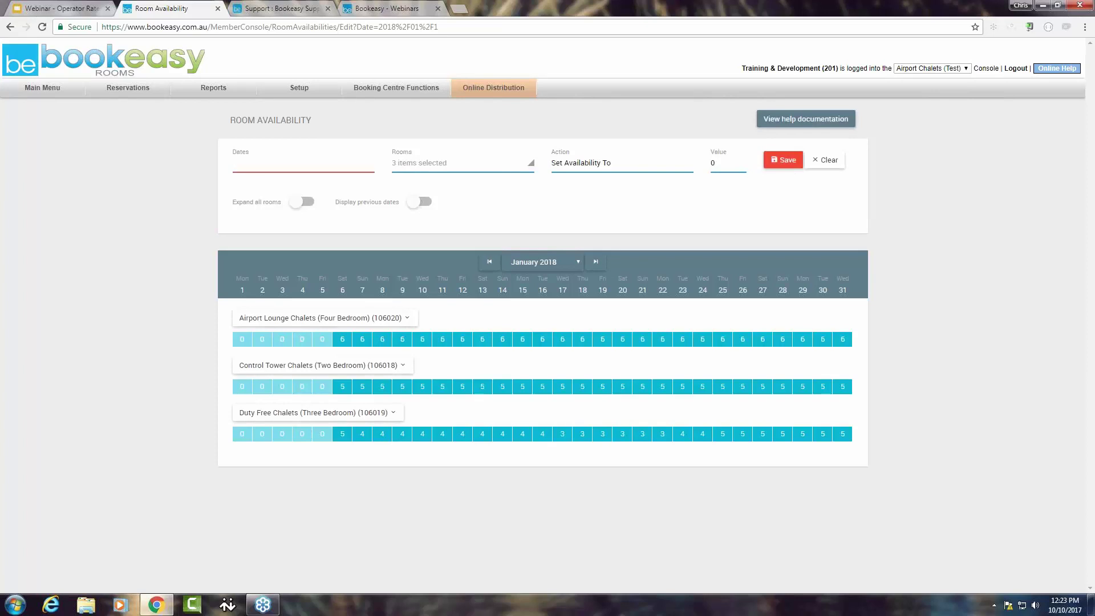
- Examine the detailed availability rows of Duty Free Chalets in January 2018 and the room availability of December 2017
left_click(397, 412)
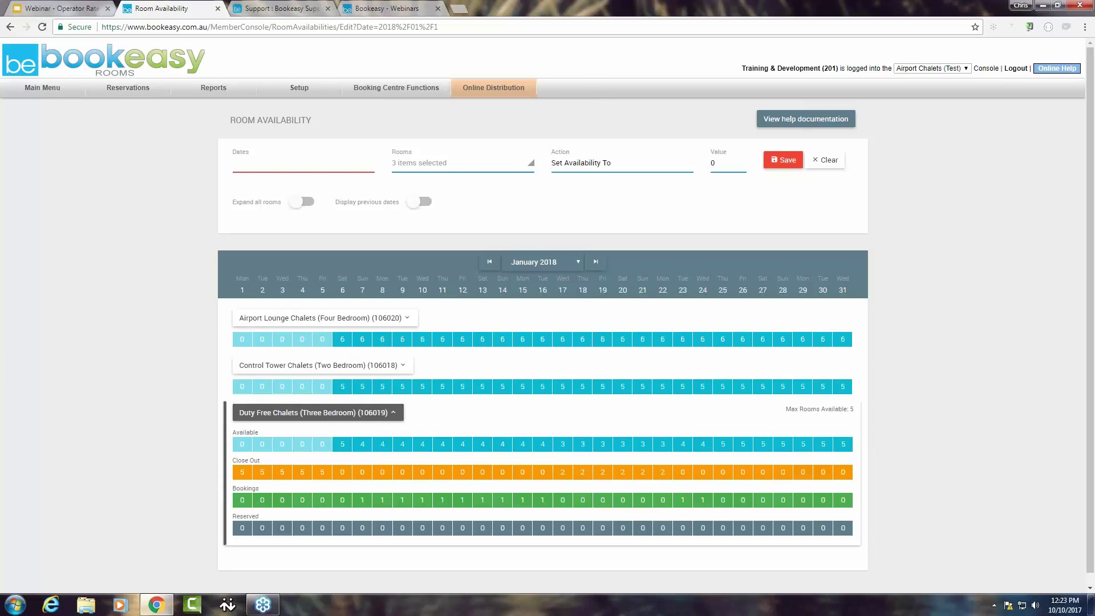
left_click(578, 262)
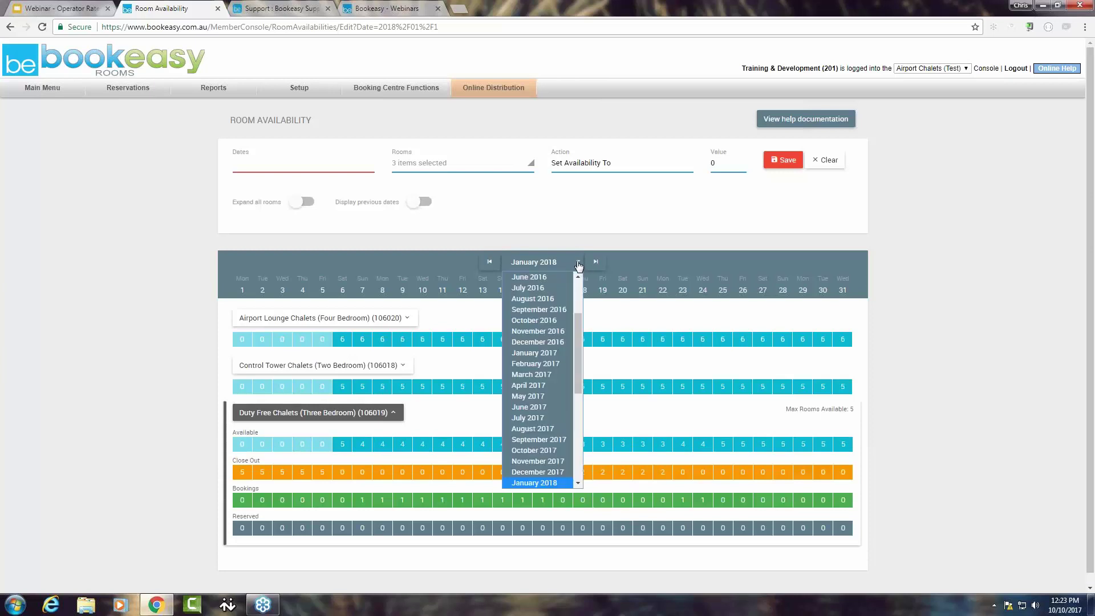
left_click(546, 473)
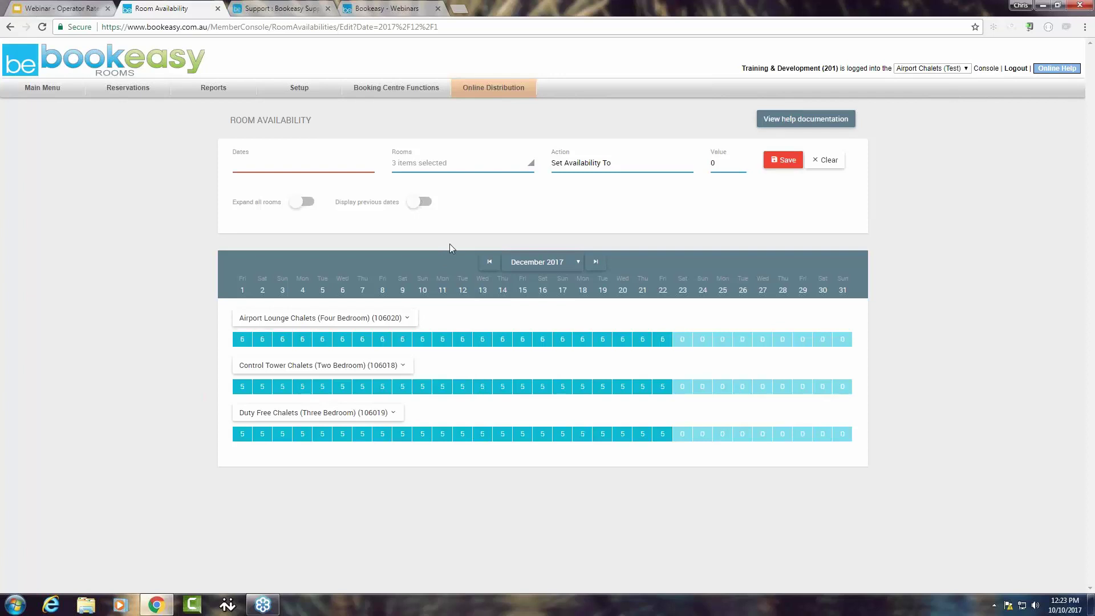
- Switch the room availability calendar to April 2018
left_click(578, 262)
scroll(557, 404, "down", 4)
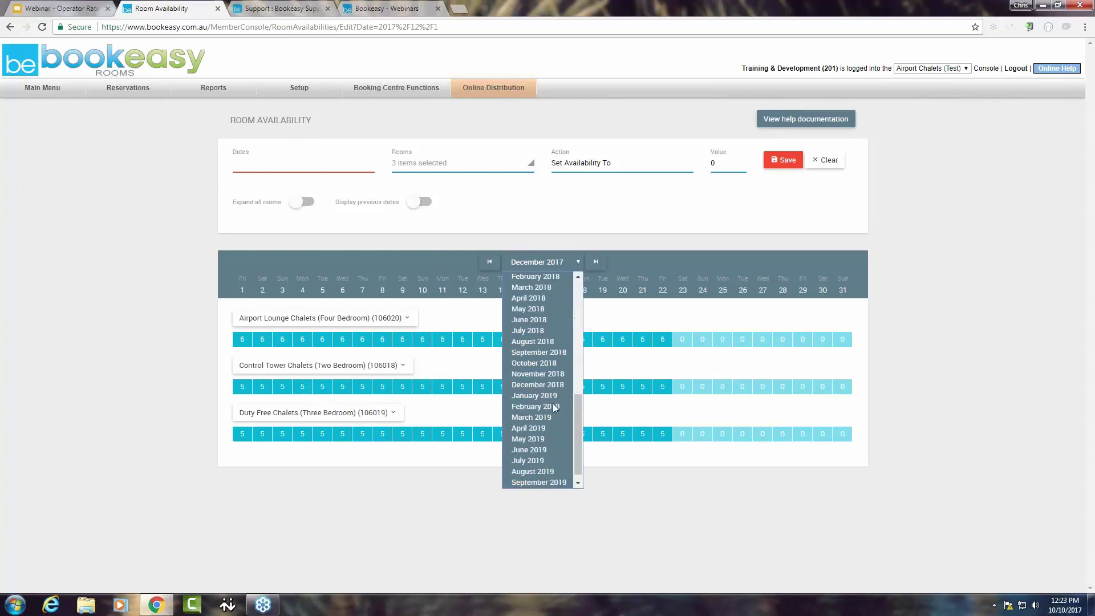
left_click(525, 429)
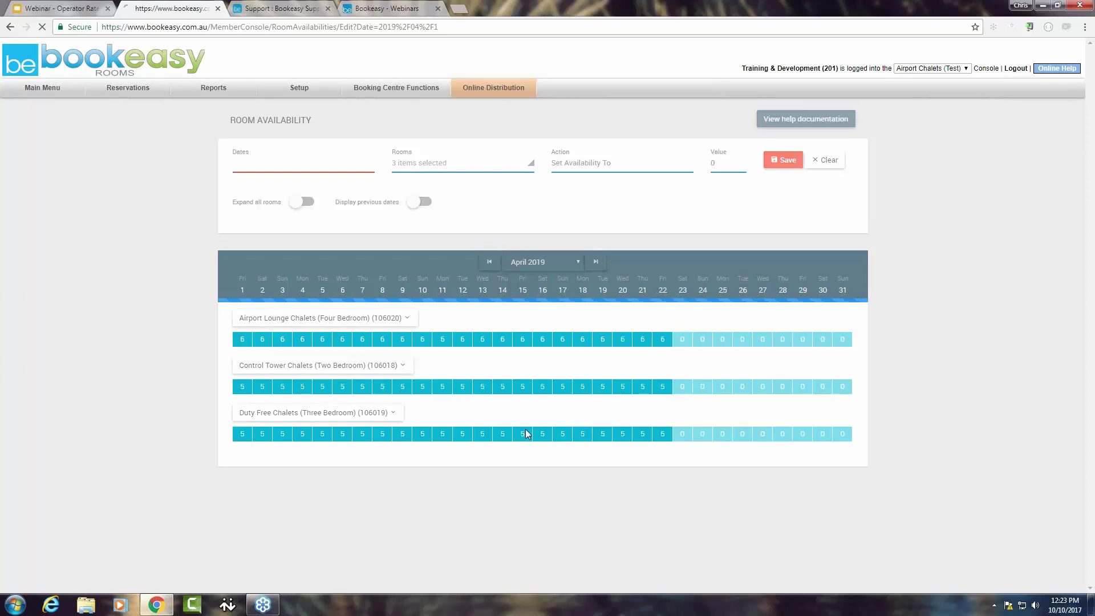
left_click(578, 262)
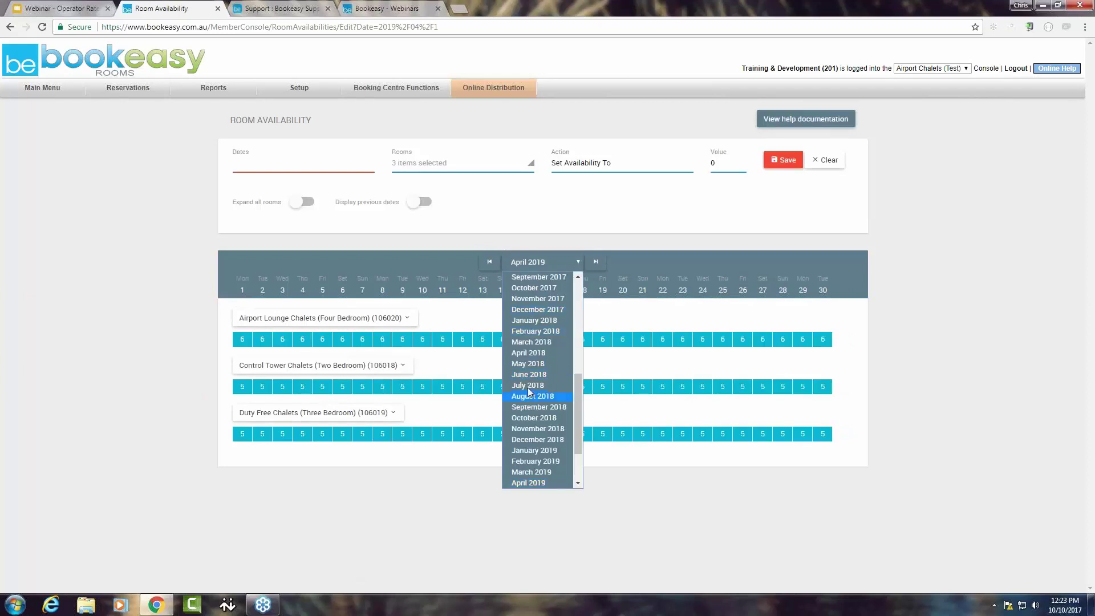
left_click(529, 352)
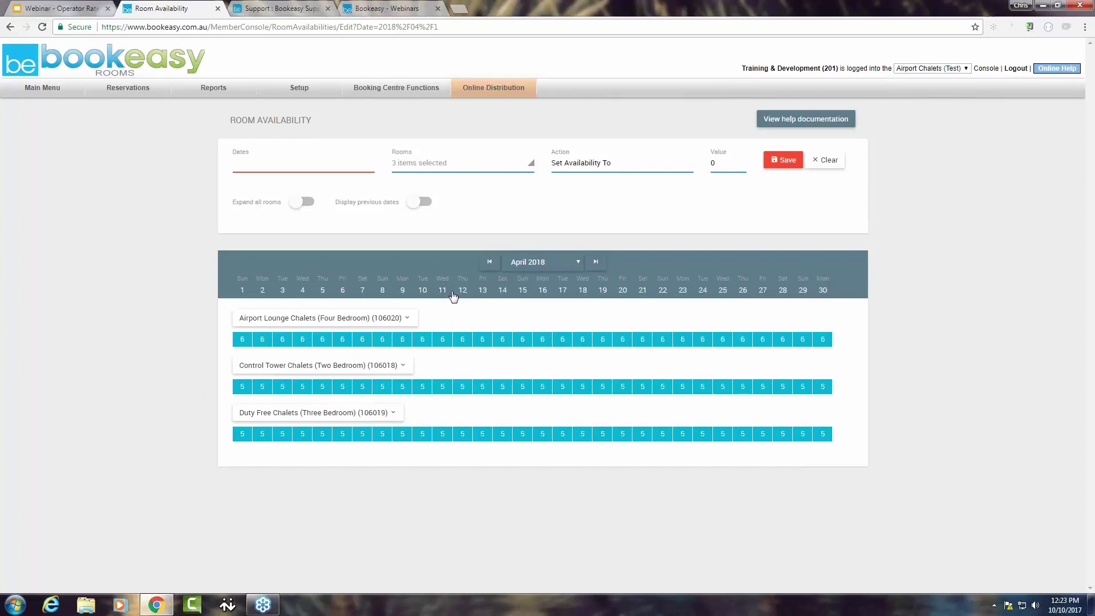
- Set the date range to 27/04/2018 - 09/05/2018 and include all four rooms, with Runway Chalets added back
left_click(257, 168)
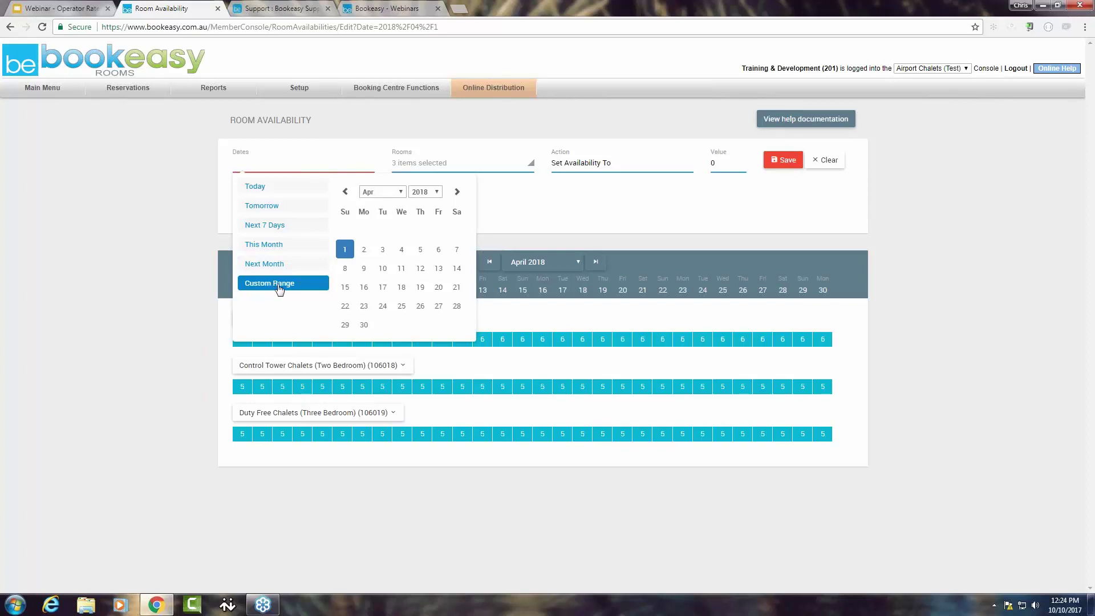
left_click(438, 308)
left_click(380, 192)
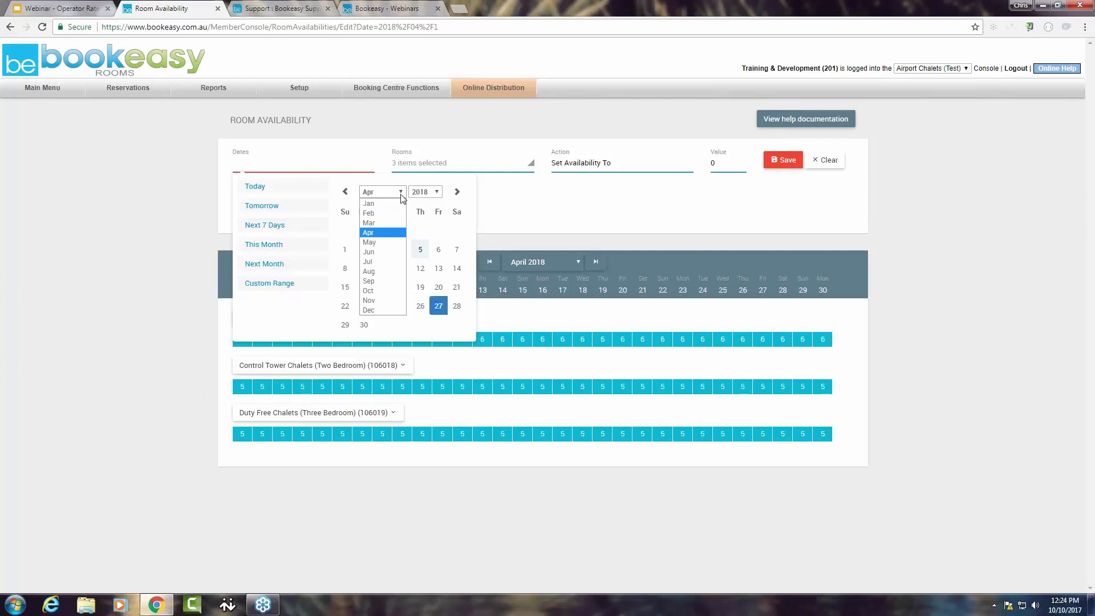
left_click(369, 243)
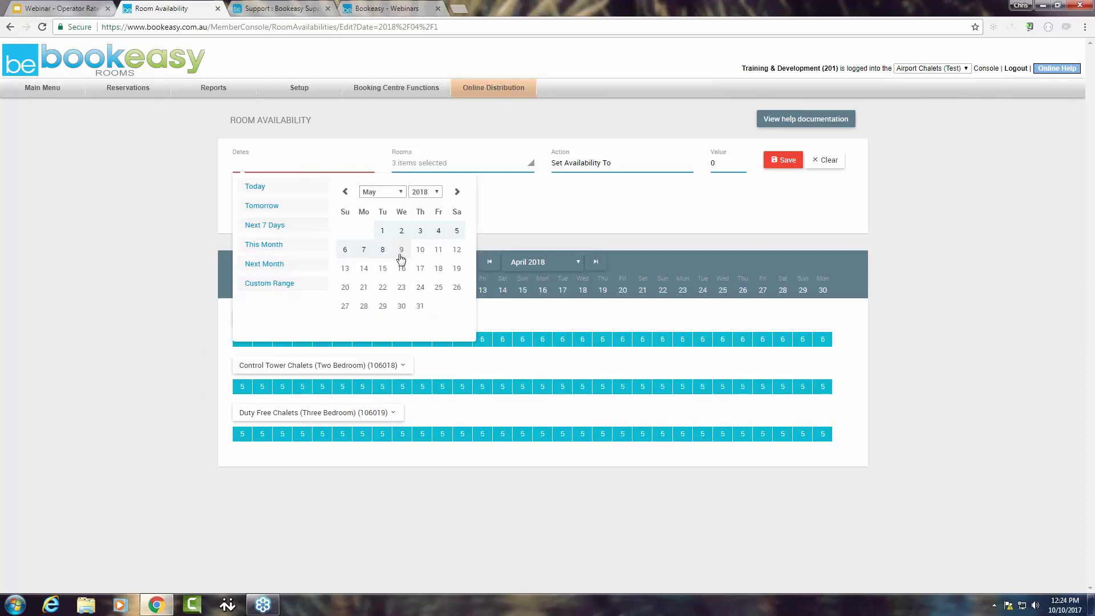
left_click(401, 249)
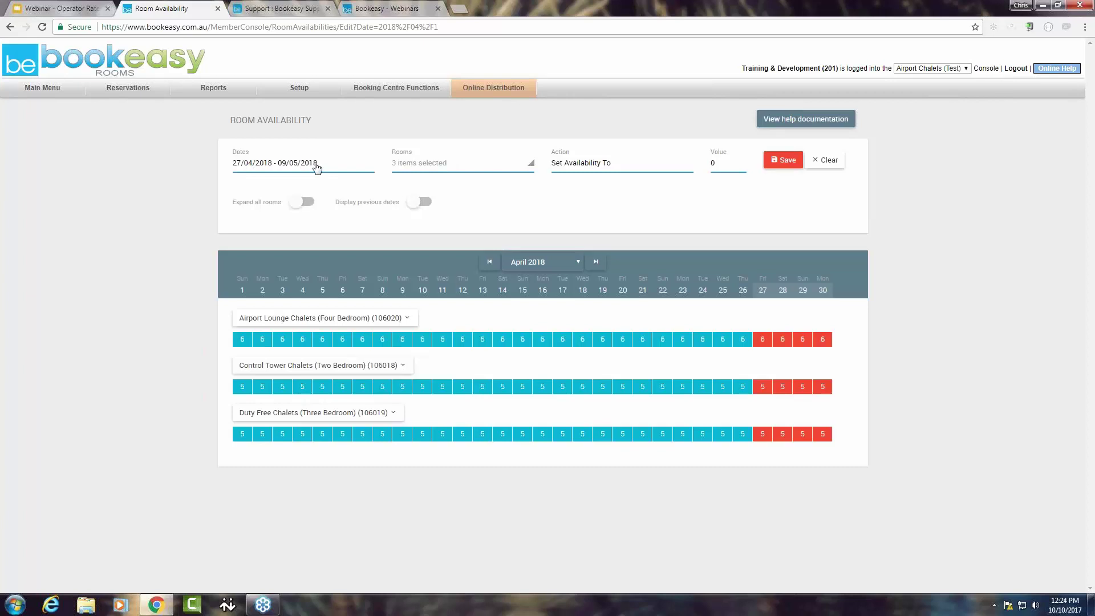
left_click(453, 166)
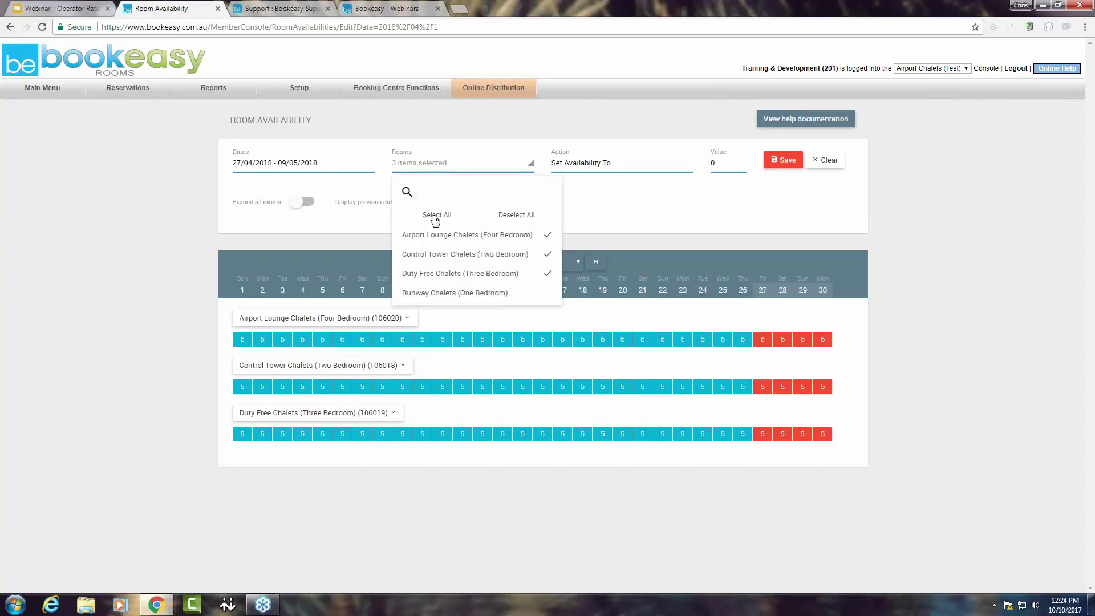
left_click(435, 218)
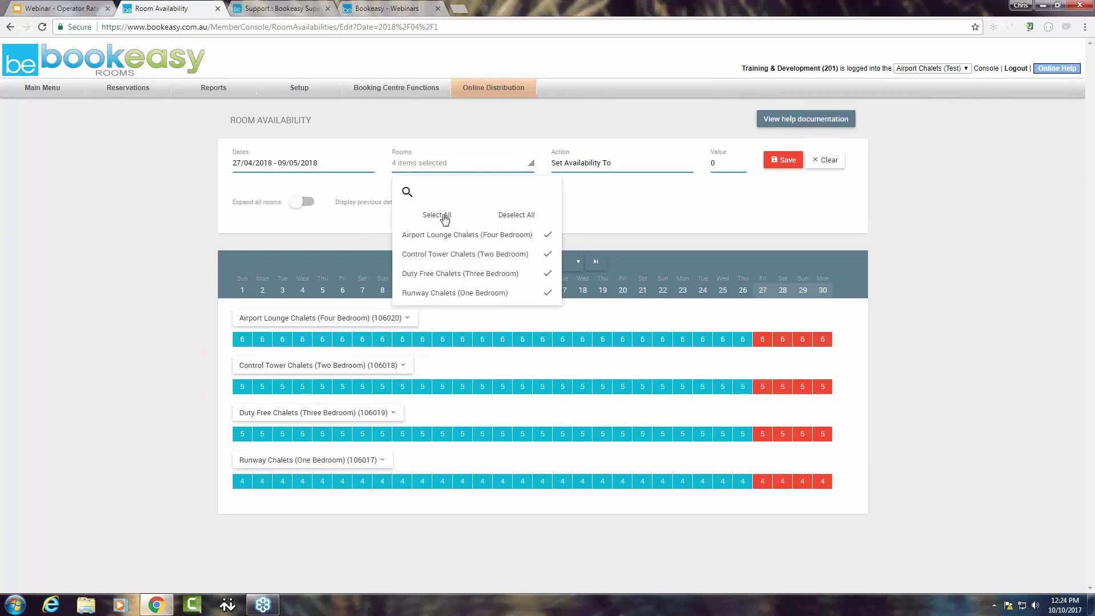
- Save the availability of all four rooms as 0 for 27/04/2018 - 09/05/2018
left_click(783, 161)
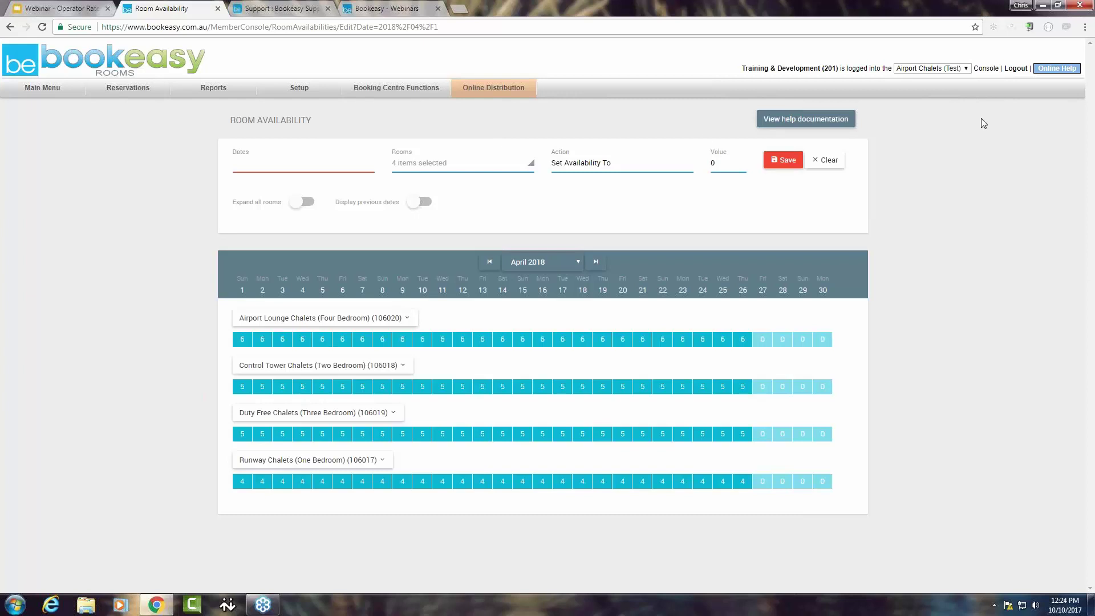
- Return to the booking console, search the operators for "shopping" and log in to Shopping Tours - TEST OPERATOR
left_click(987, 69)
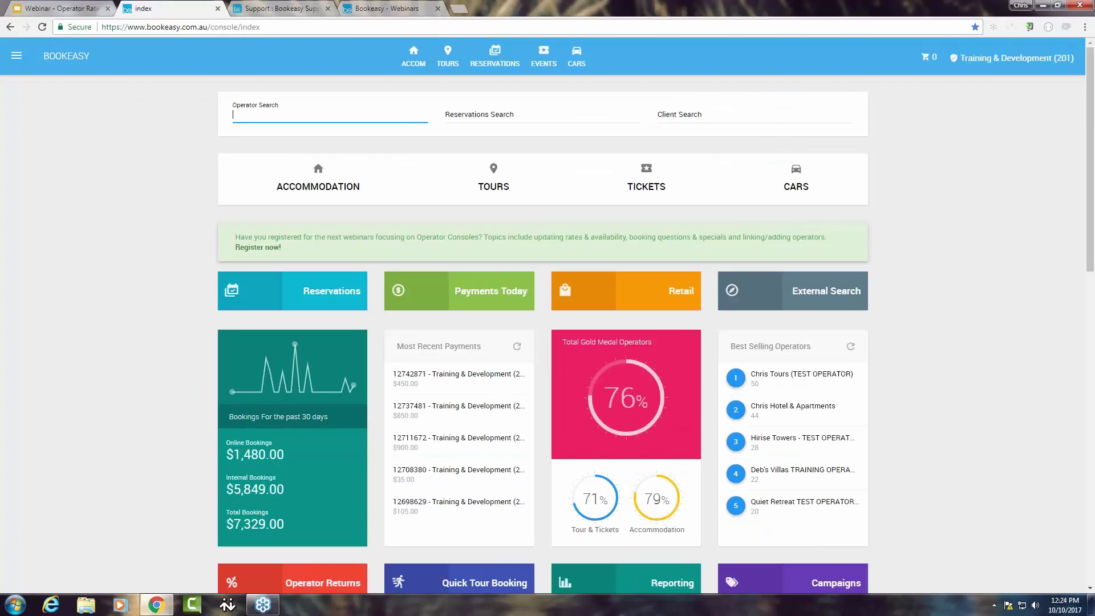
type("shopping")
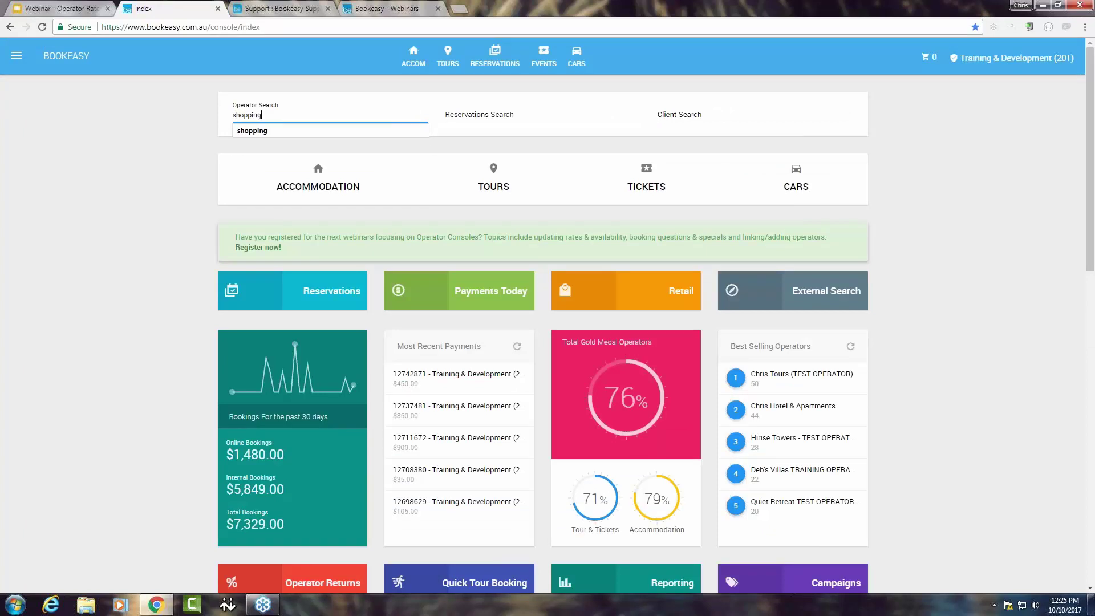
key("Return")
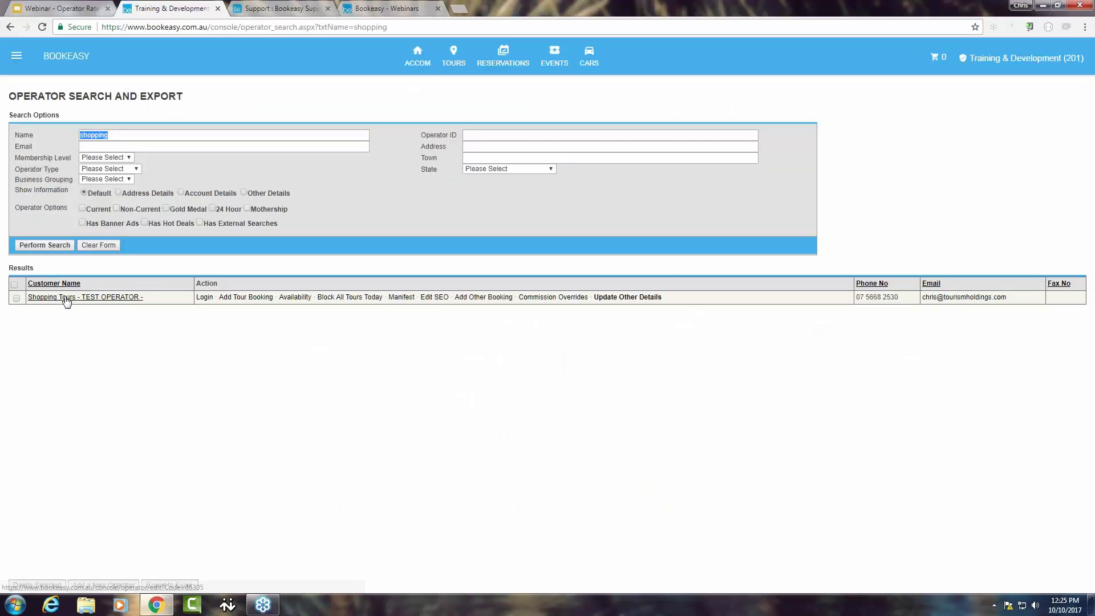
left_click(204, 297)
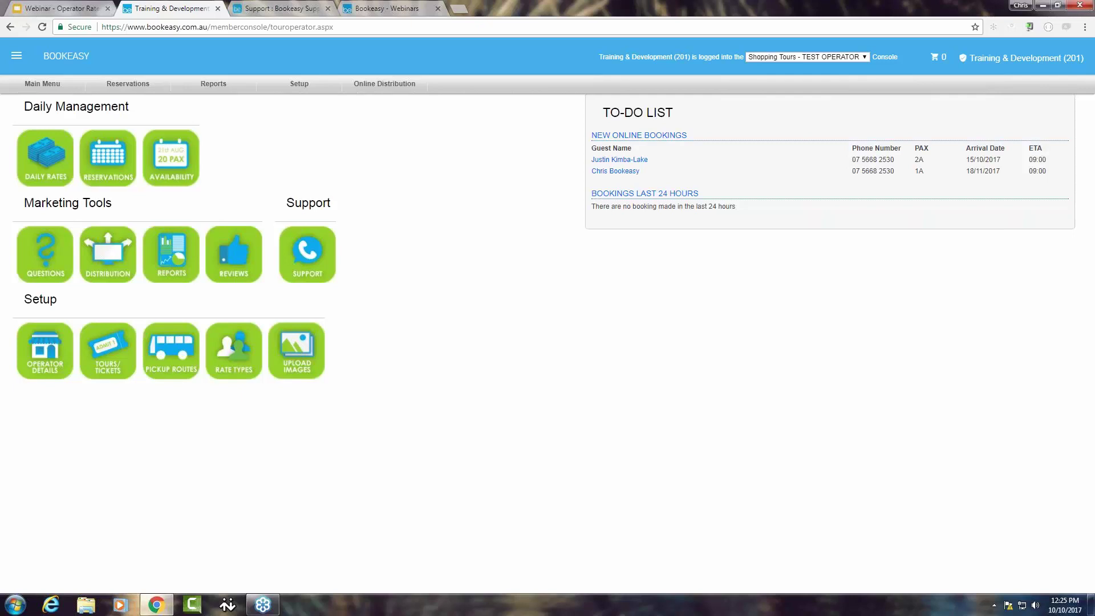
- Rename the Pensioner tour rate type as Concession and save the rate types
left_click(231, 362)
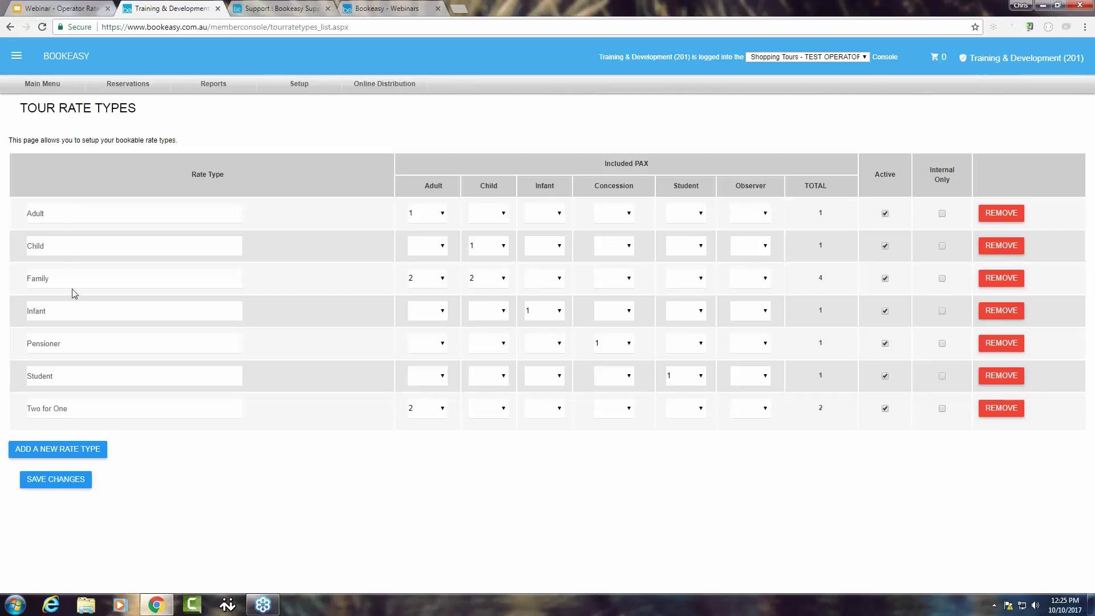
double_click(74, 349)
type("Concession")
triple_click(73, 411)
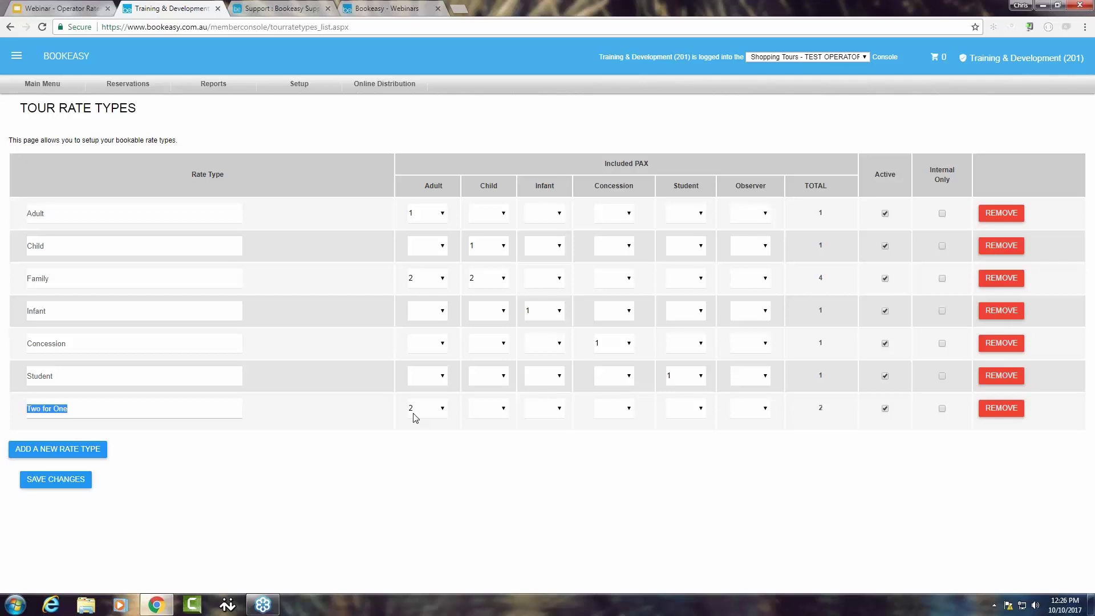
left_click(60, 482)
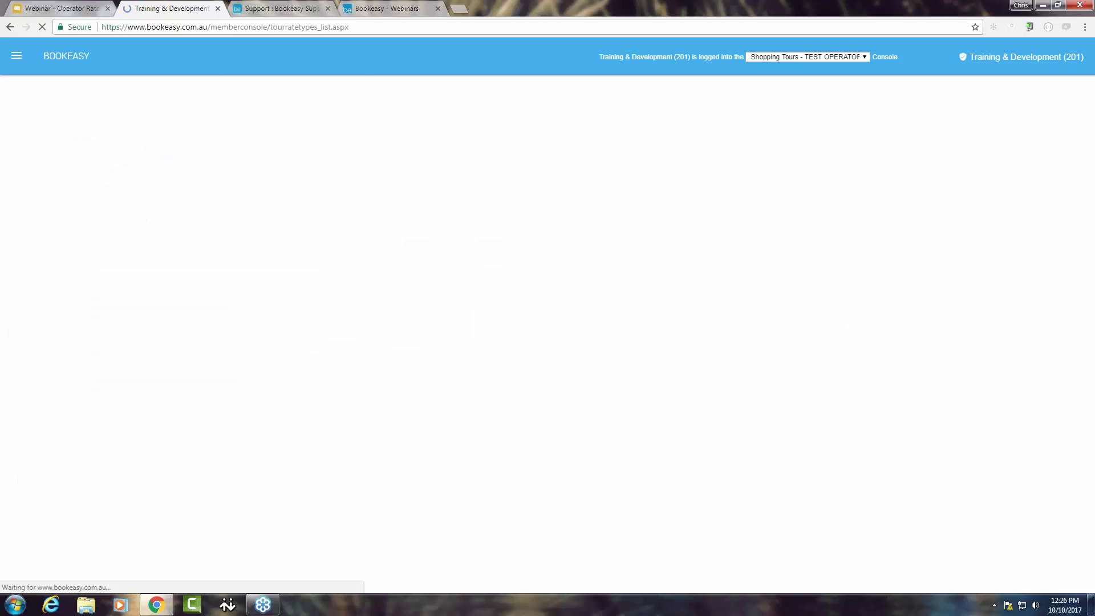
- Open the Shopping Tour for editing from the operator's tours and go to its rack rates
left_click(49, 90)
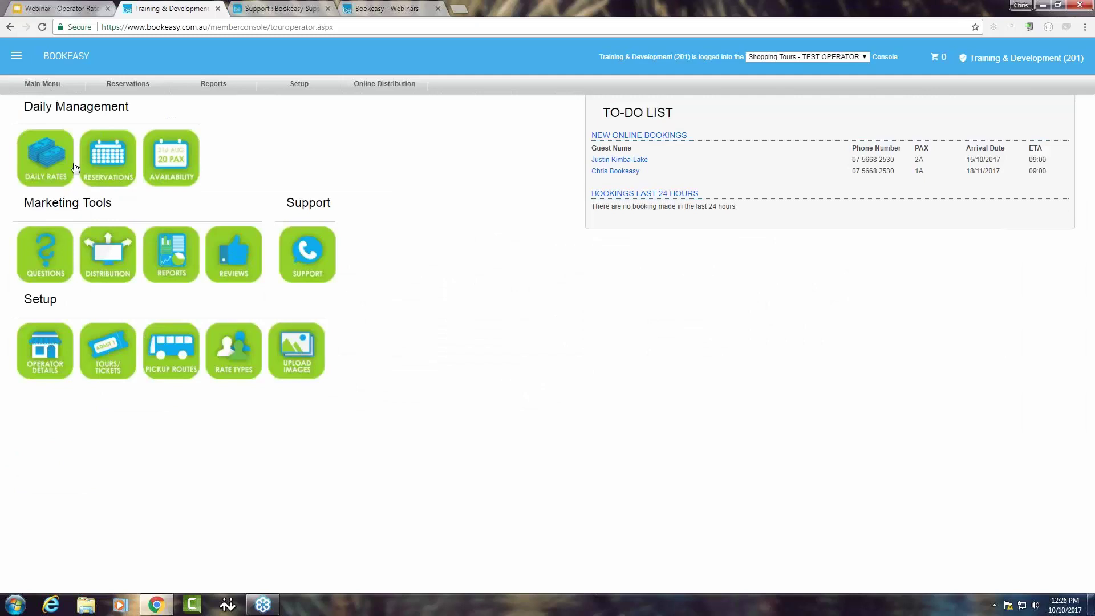
left_click(114, 368)
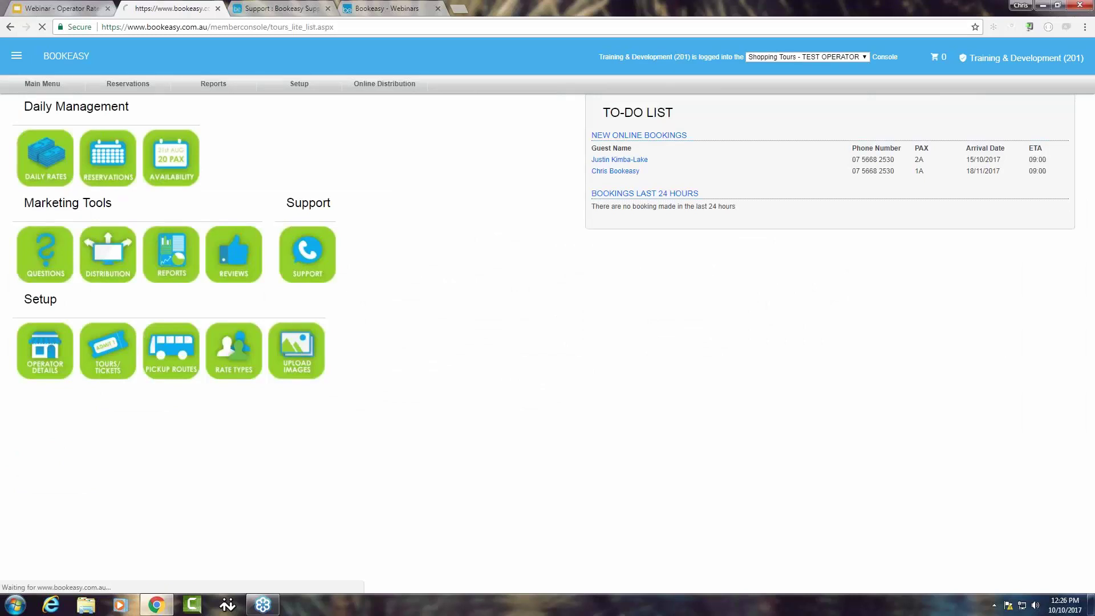
left_click(173, 176)
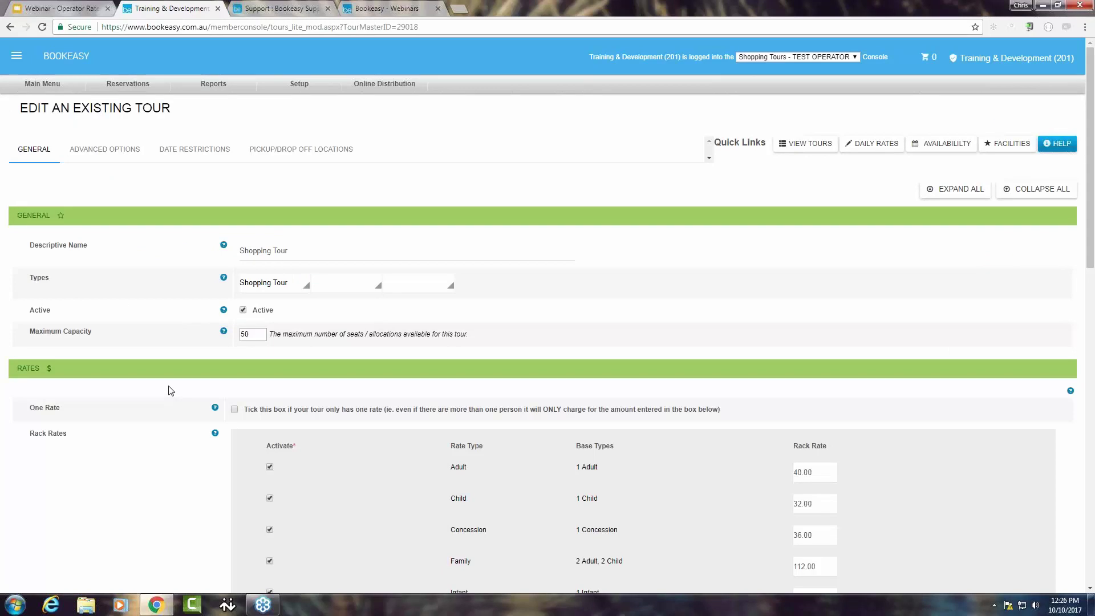
scroll(168, 387, "down", 1)
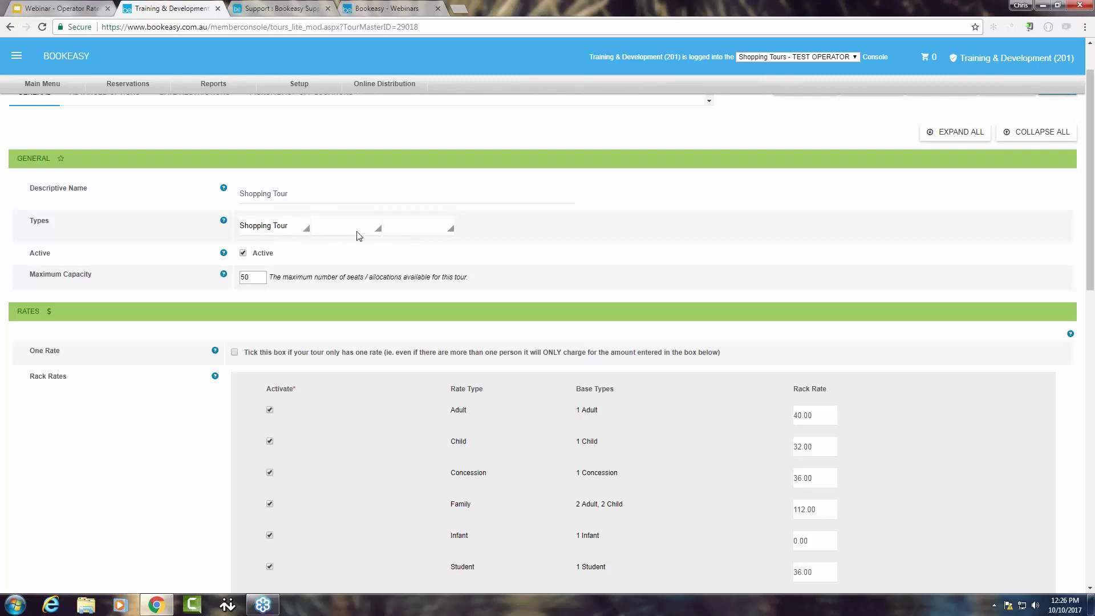
scroll(217, 356, "down", 1)
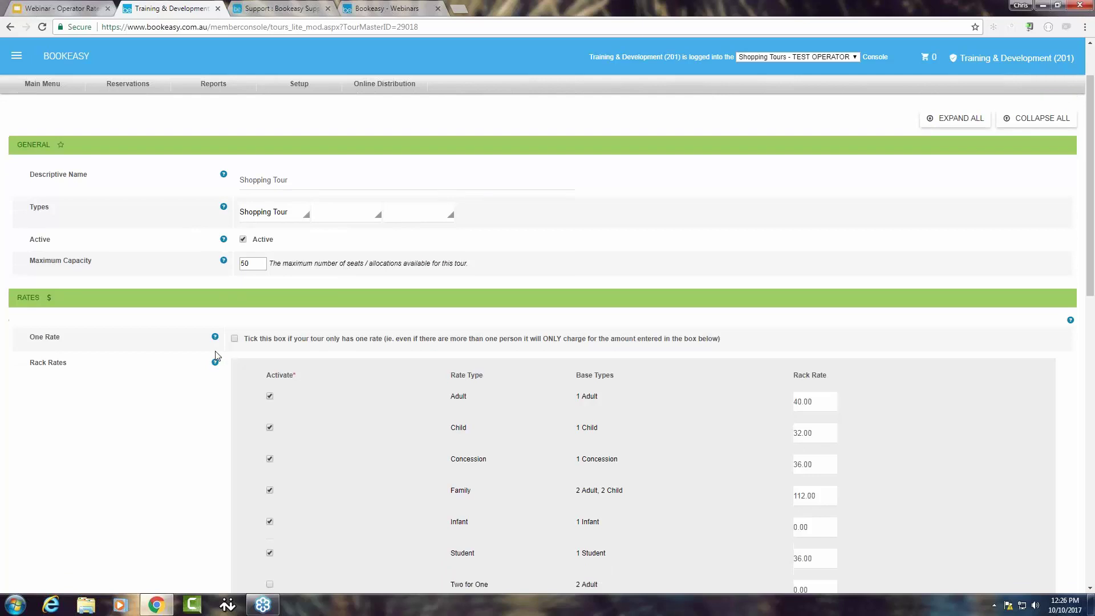
scroll(216, 356, "down", 3)
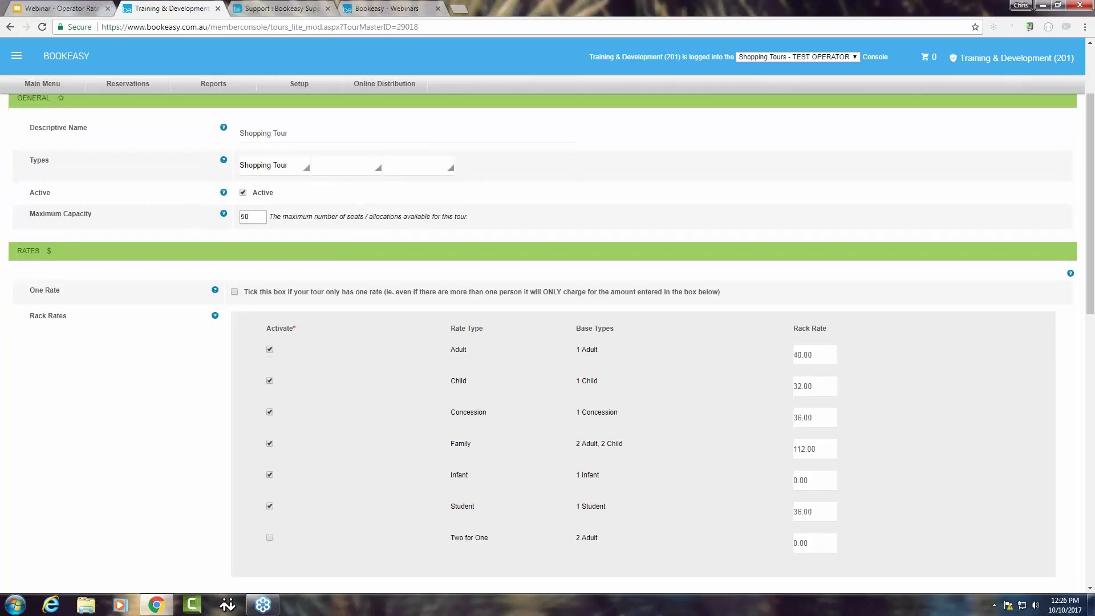
scroll(112, 269, "down", 1)
scroll(120, 362, "down", 1)
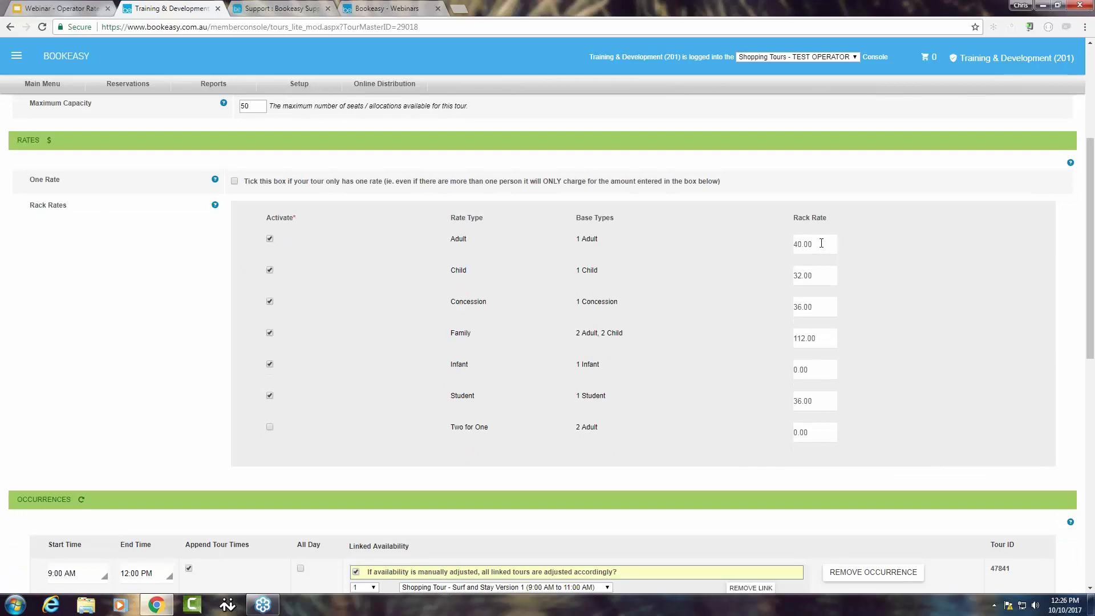
- Set the Shopping Tour's Concession rack rate to 40 and activate the Two for One rate at 40
left_click_drag(819, 244, 279, 312)
double_click(820, 305)
type("4")
type("00")
left_click(268, 428)
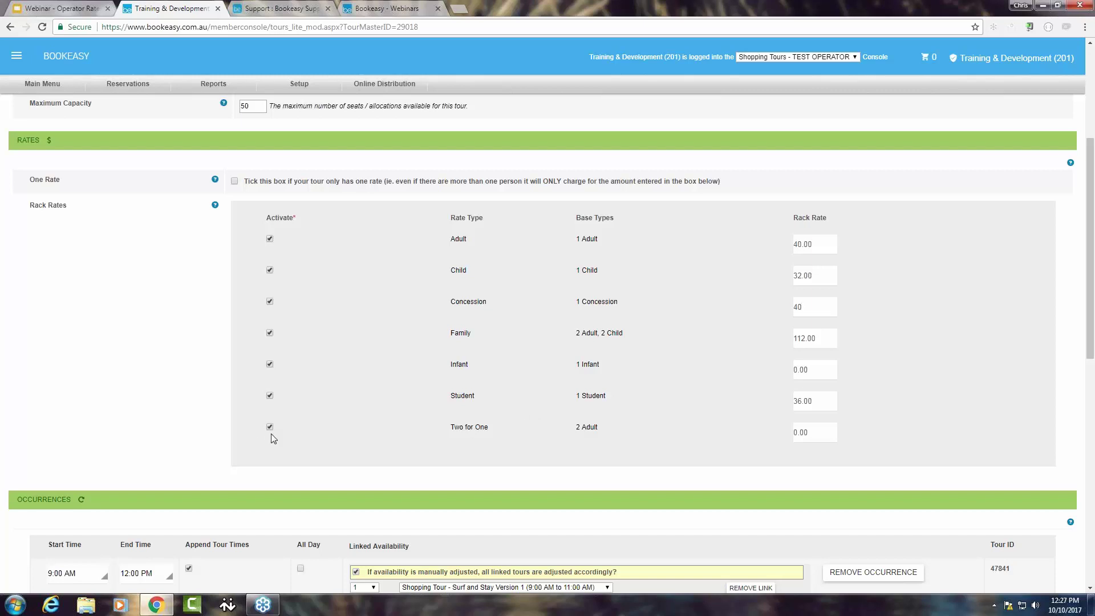
left_click(810, 434)
- Turn the One Rate option of the Shopping Tour on and off again
left_click(234, 182)
left_click(593, 97)
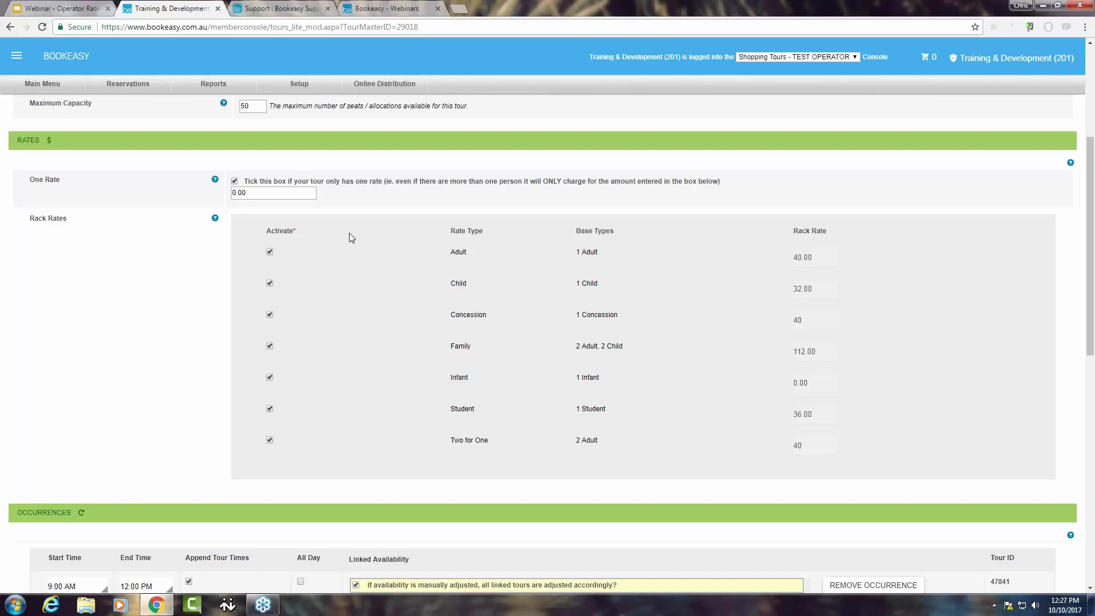
left_click(234, 181)
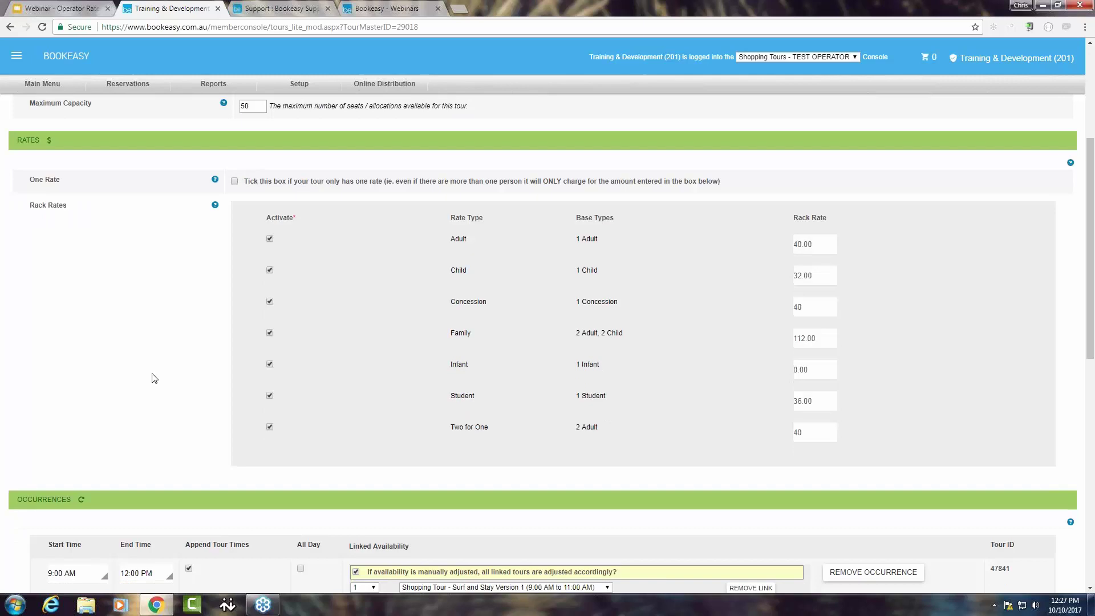
- Examine the Shopping Tour's occurrences, content, advanced options and date restrictions
scroll(162, 393, "down", 7)
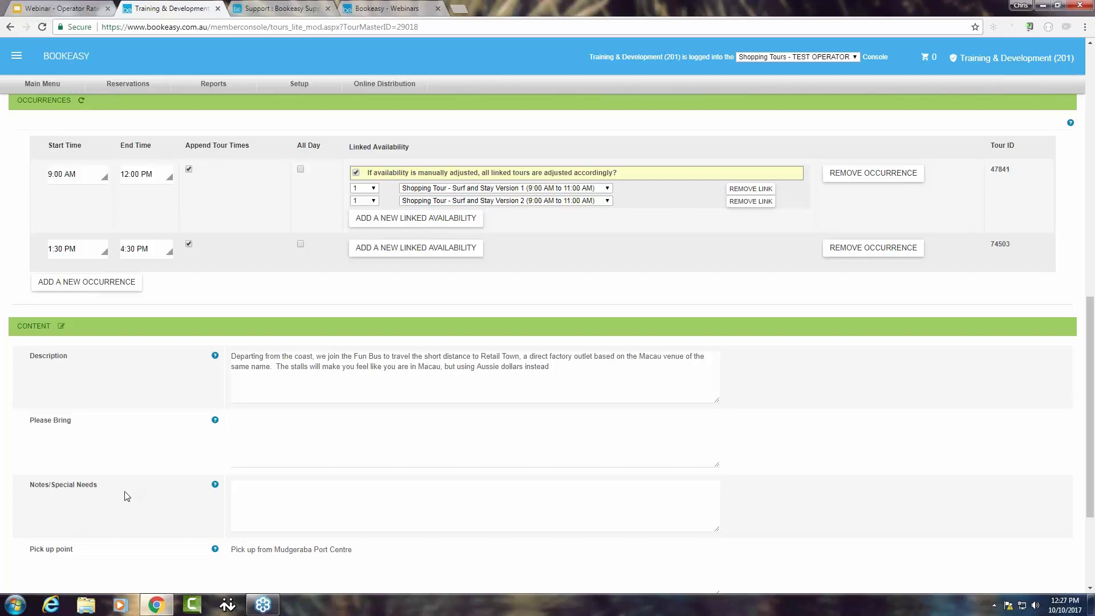
scroll(132, 497, "up", 2)
scroll(547, 342, "up", 9)
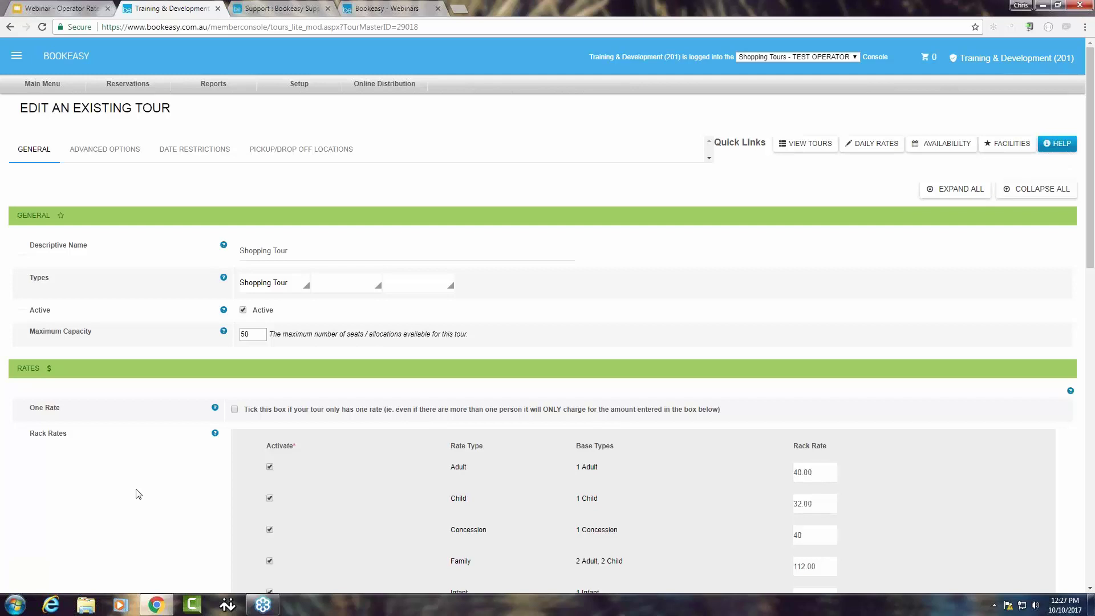
left_click(103, 154)
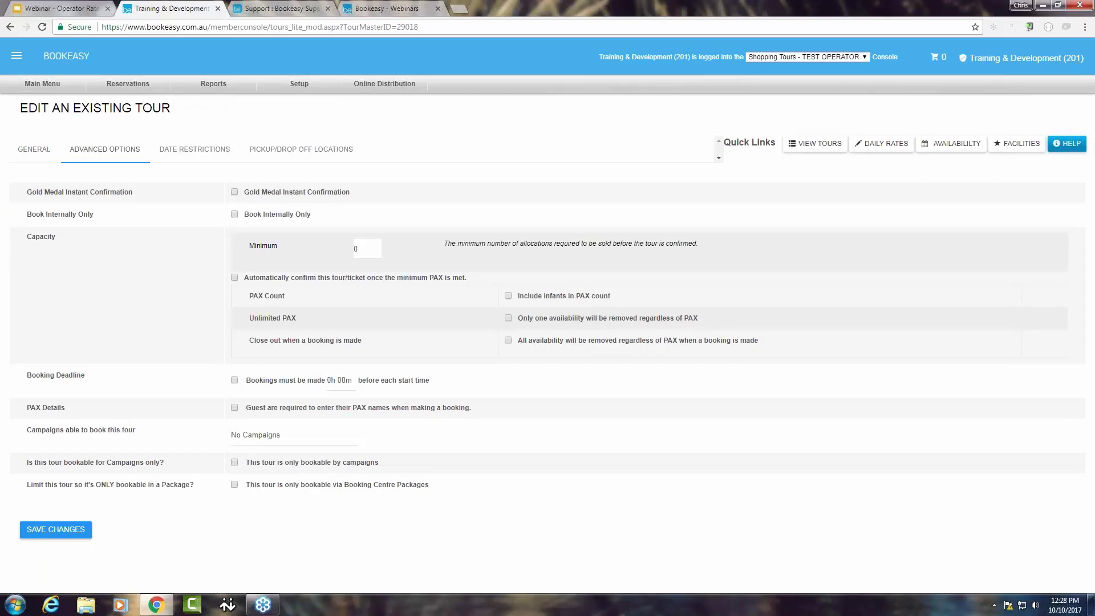
left_click(191, 158)
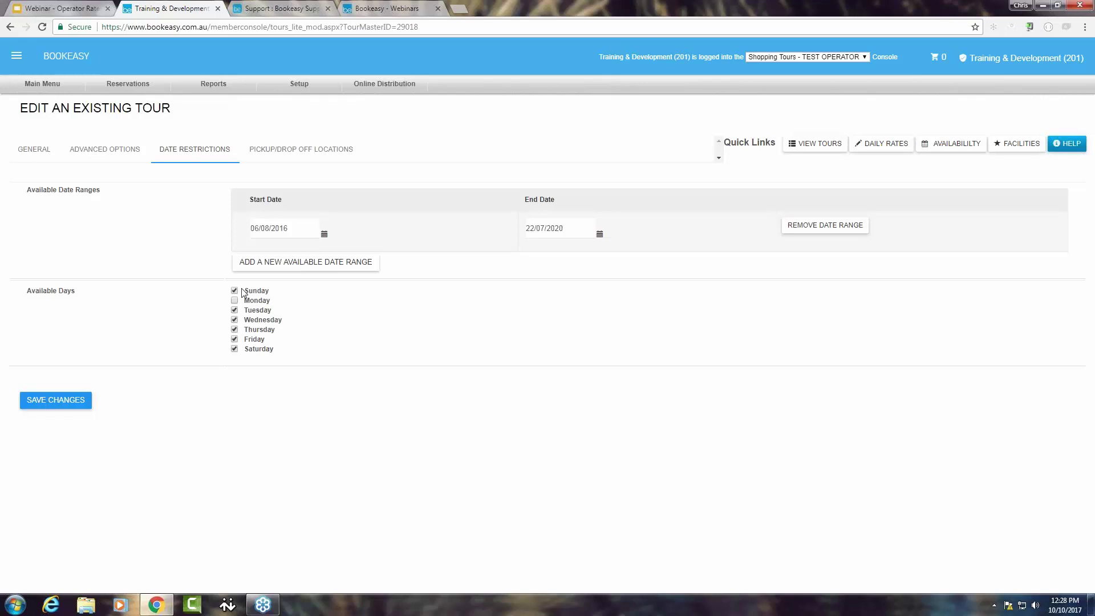
- Open the daily rates of the Shopping Tour
left_click(880, 147)
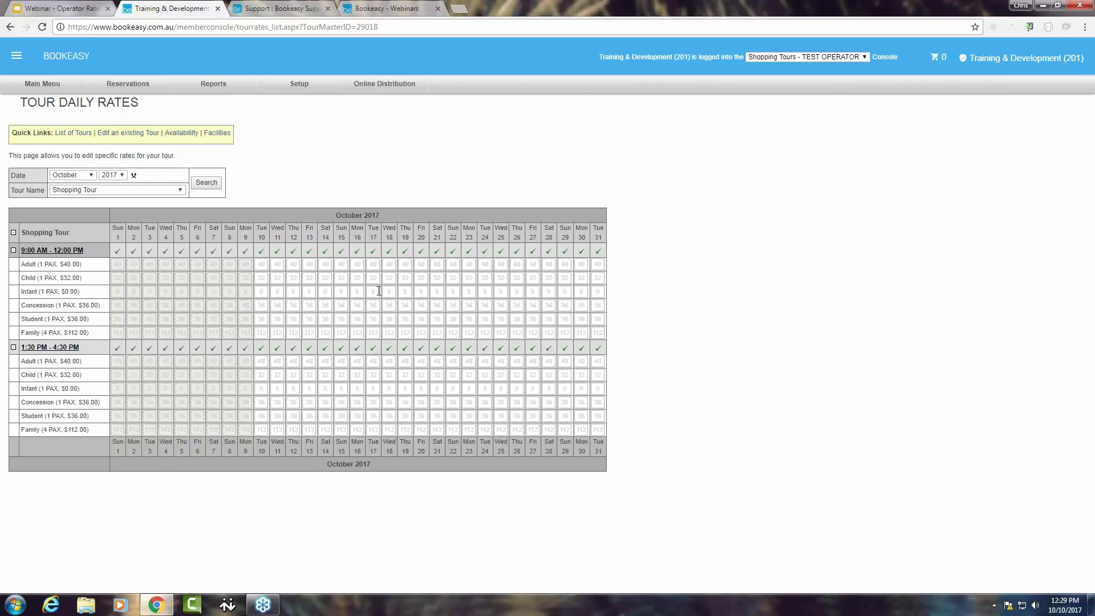
left_click(81, 189)
left_click(82, 193)
- Edit the rates from the Shopping Tour's 13 October Adult cell and set the date range to 01/01/2018 - 31/12/2018
left_click(309, 264)
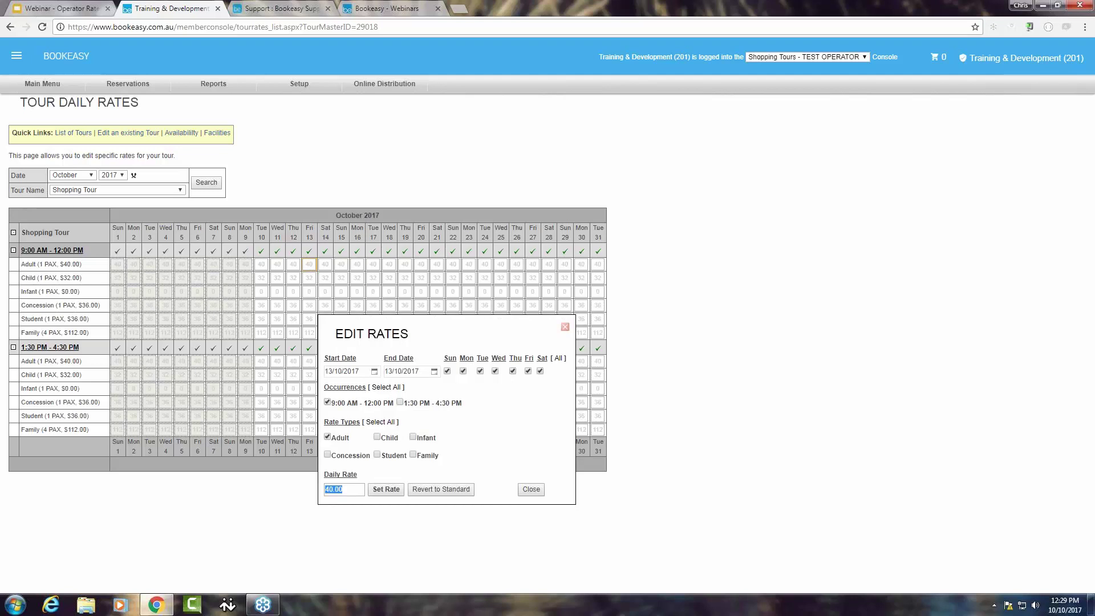
left_click(375, 371)
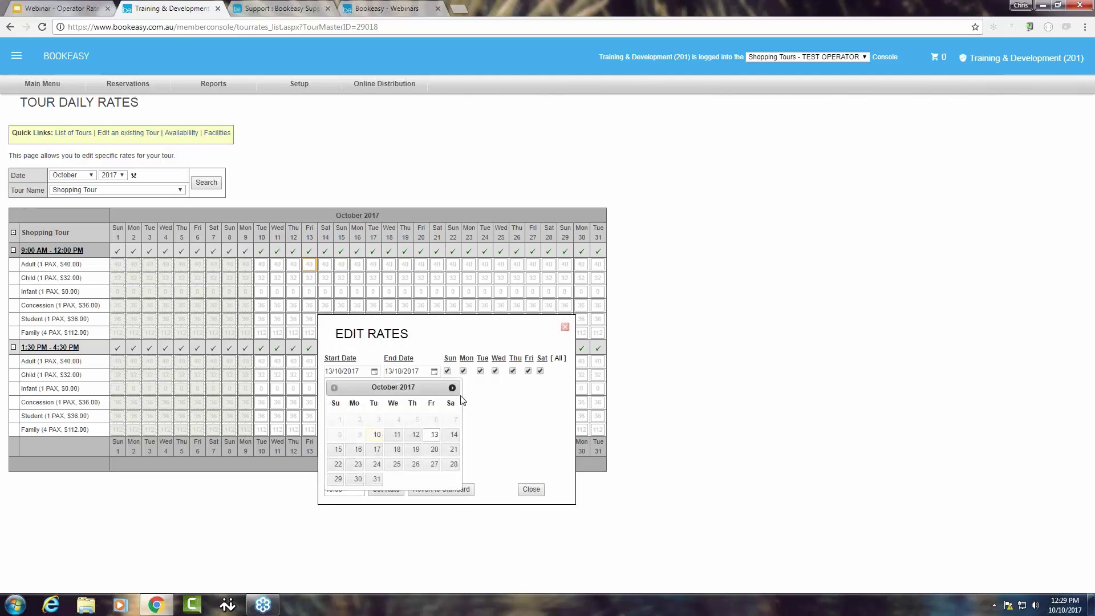
left_click(453, 388)
left_click(453, 388)
left_click(453, 388)
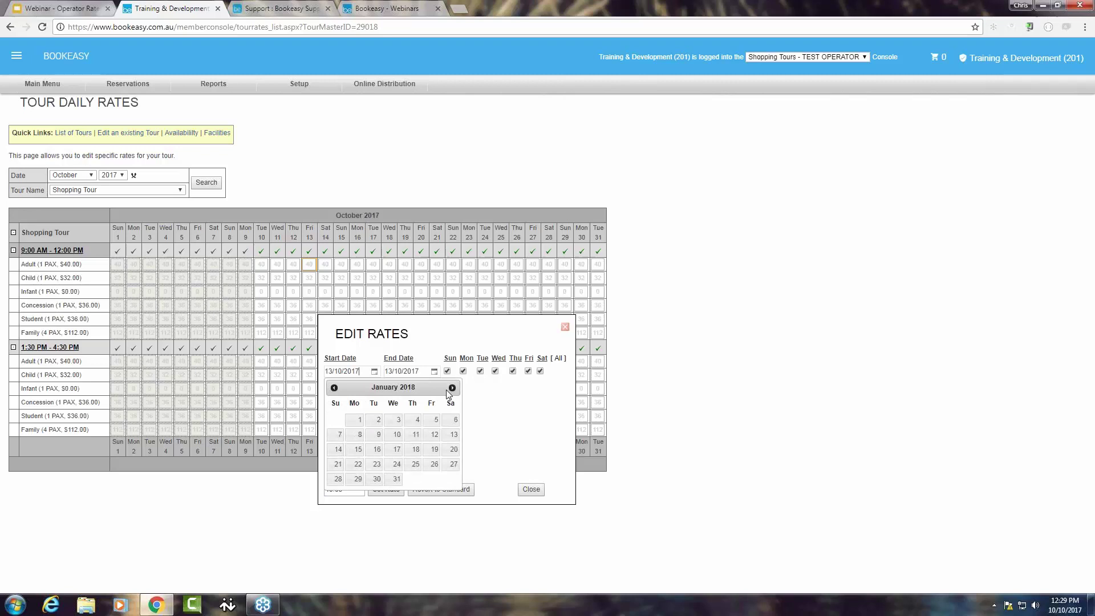
left_click(357, 419)
left_click(388, 371)
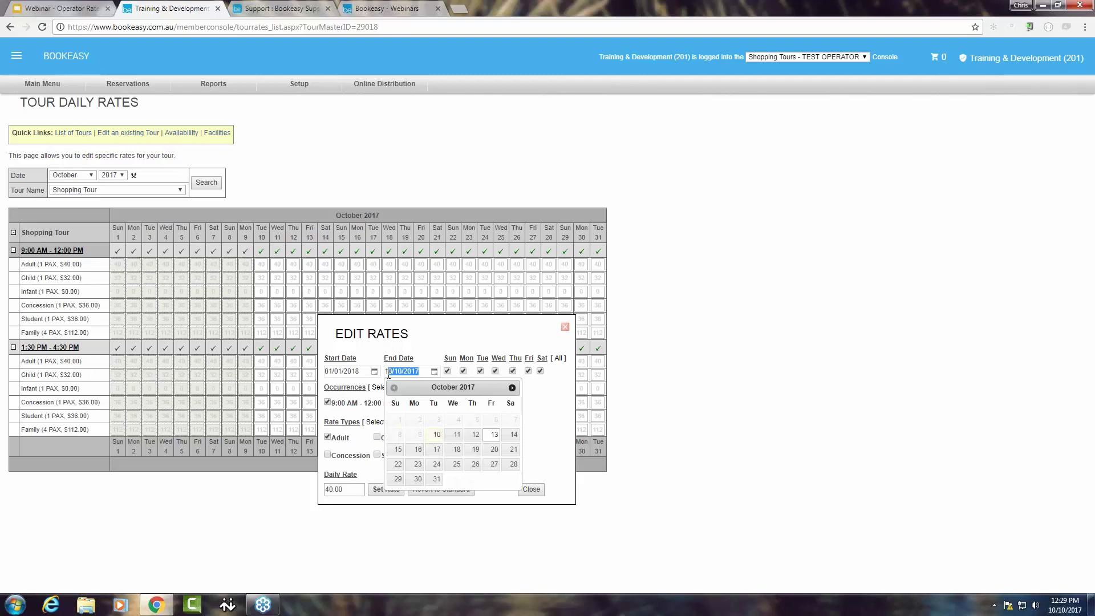
type("31/12/2017")
key("BackSpace")
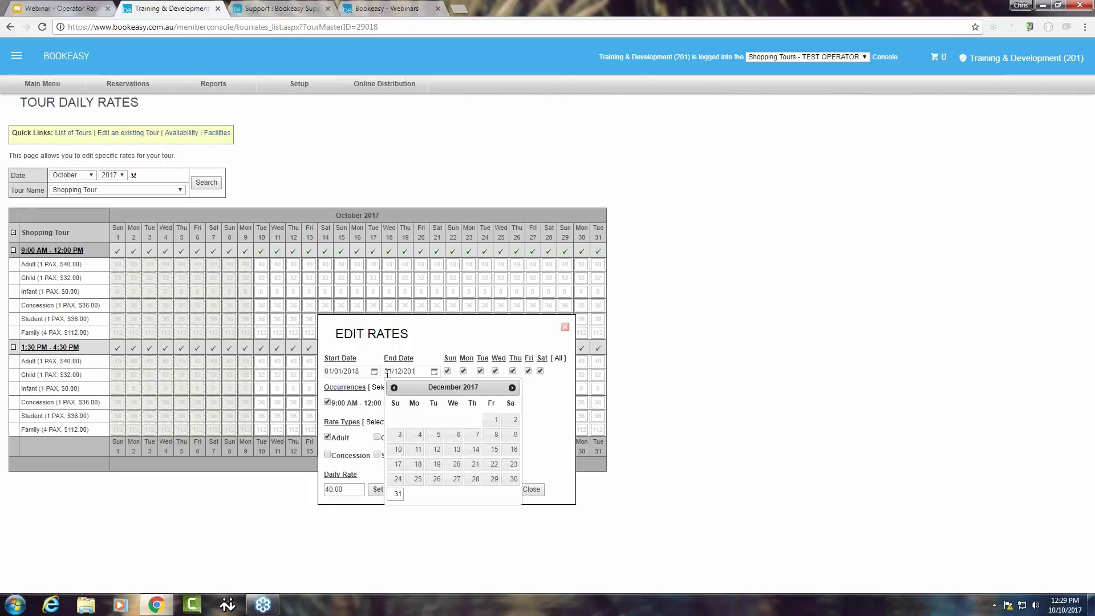
type("8")
left_click(547, 427)
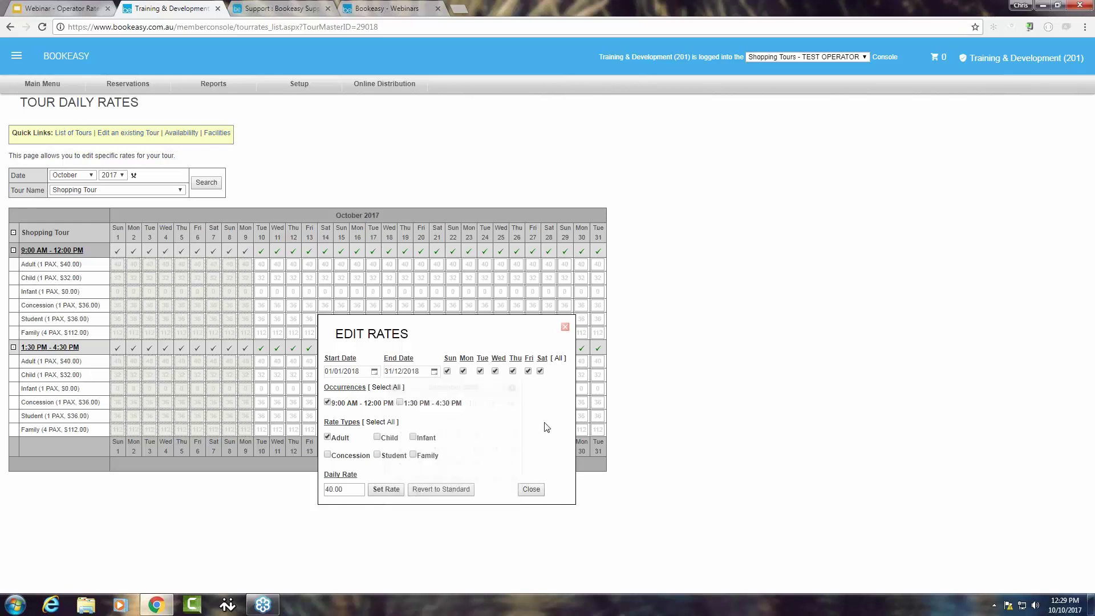
- Set the daily rate to 30 for only the Concession rate type of the 1:30 PM - 4:30 PM occurrence and close the rate editor
left_click(328, 437)
triple_click(344, 490)
type("30")
left_click(328, 403)
left_click(401, 402)
left_click(327, 455)
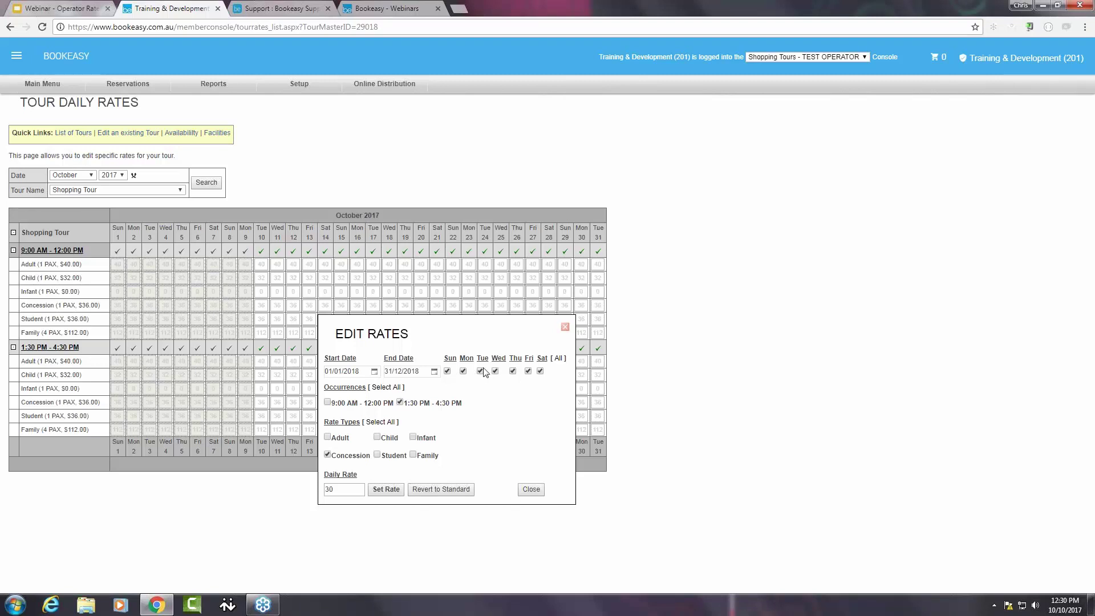
left_click(386, 490)
left_click(530, 492)
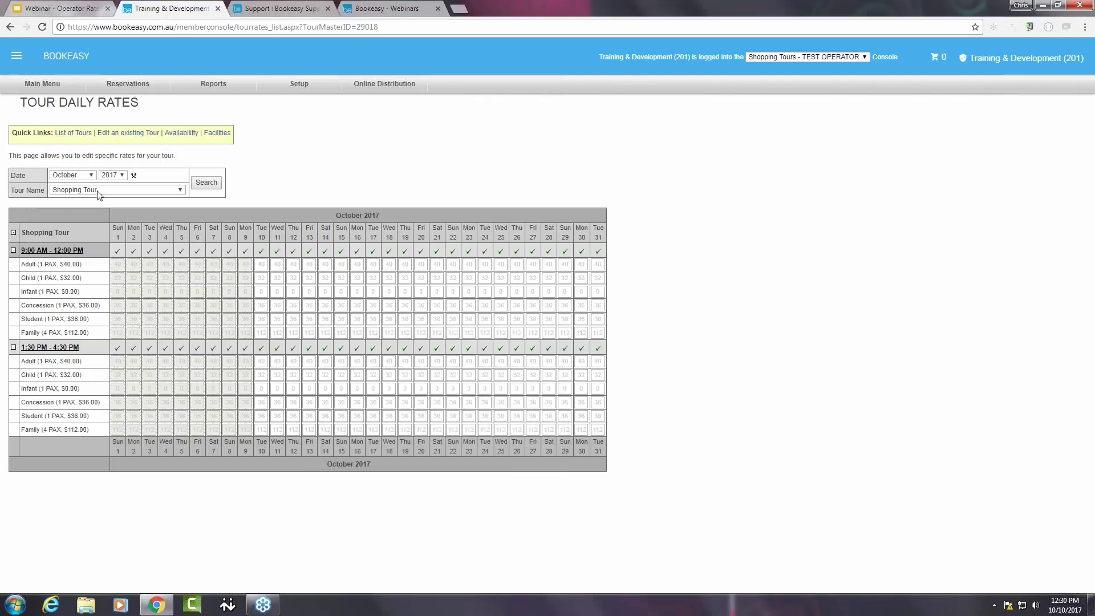
- Display the Shopping Tour's daily rates for October 2018
left_click(85, 176)
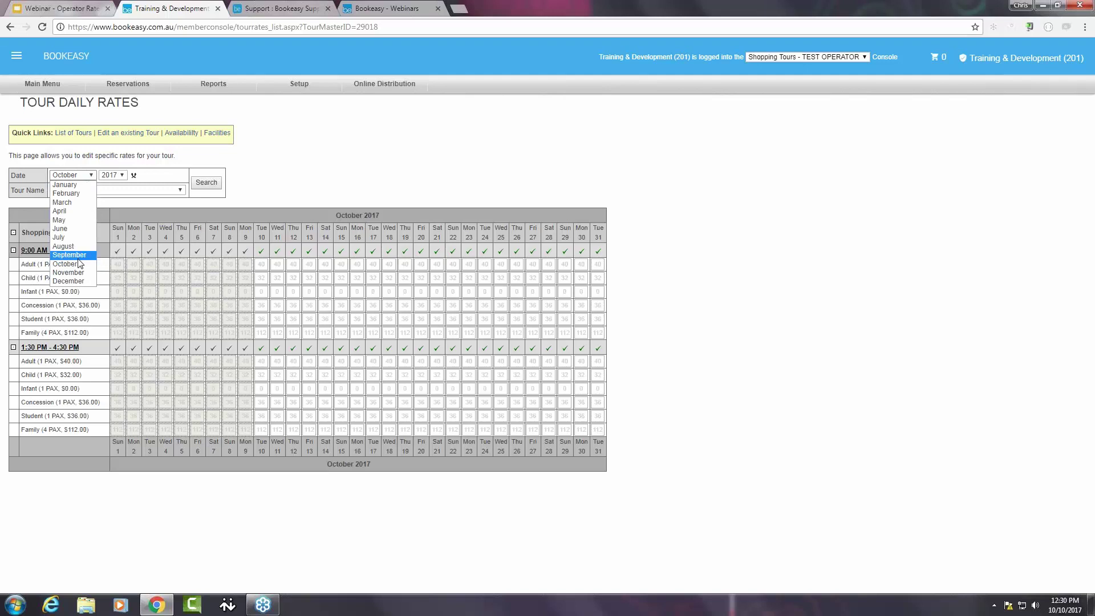
left_click(112, 175)
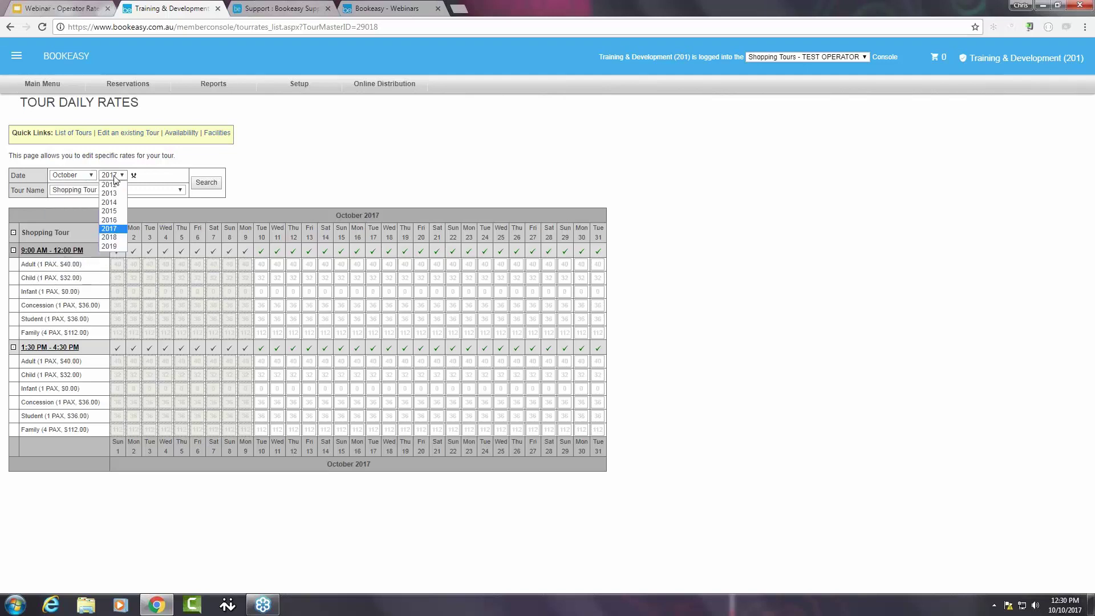
left_click(110, 237)
left_click(212, 183)
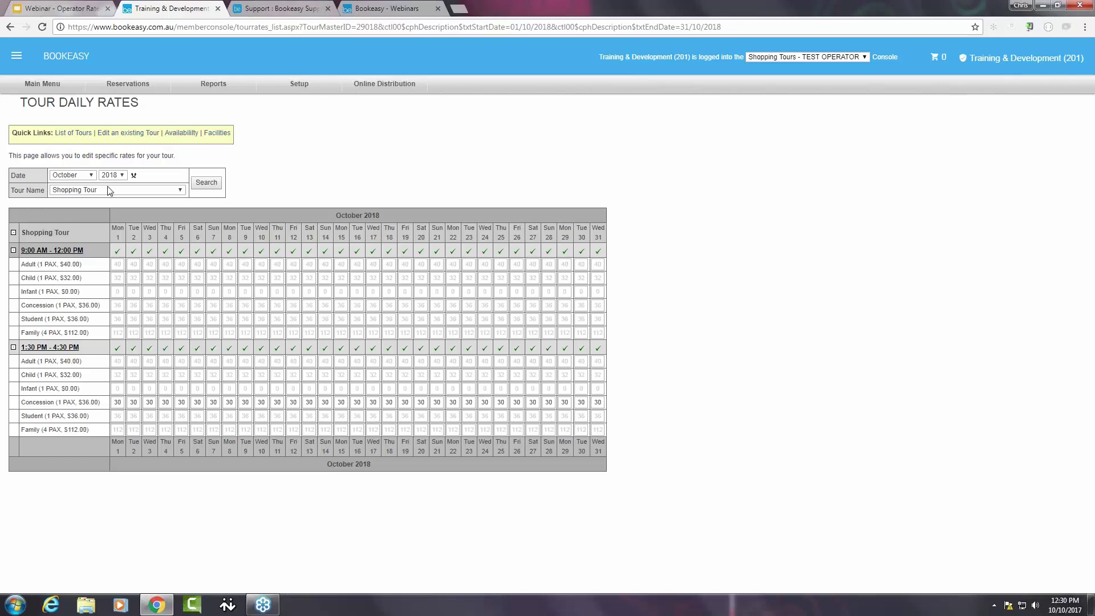
- Open the availability calendar of the Shopping Tour
left_click(181, 133)
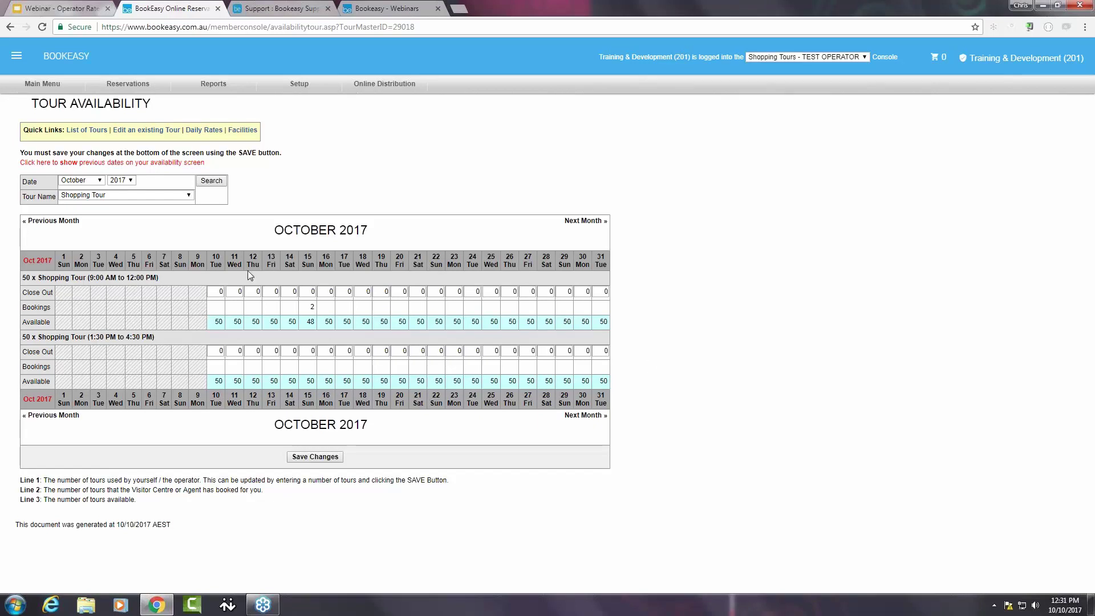
- Display the Shopping Tour's availability for November 2017
left_click(96, 182)
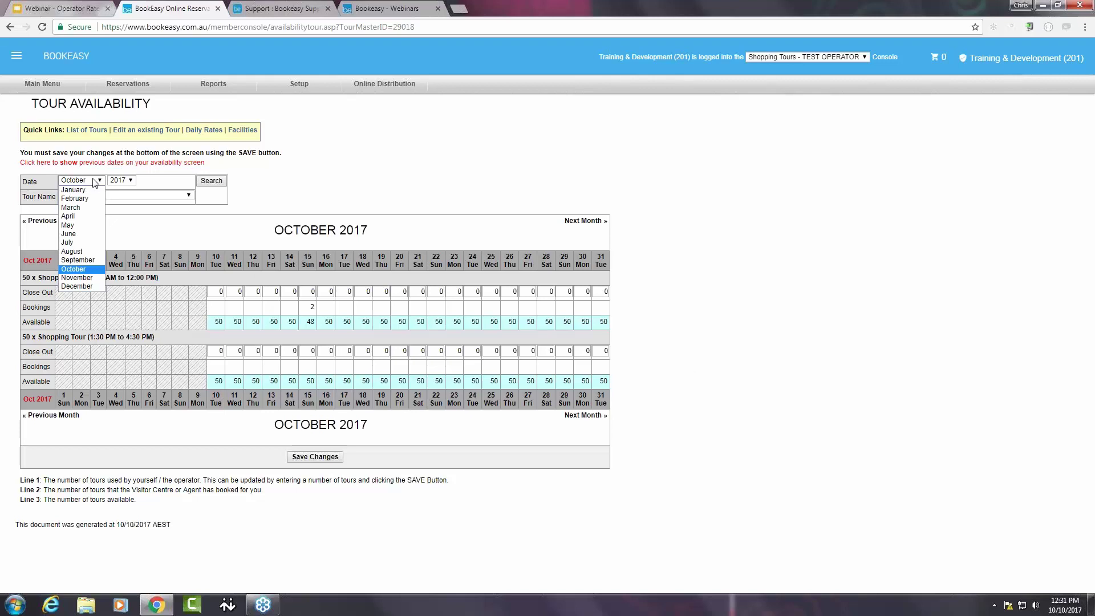
left_click(80, 278)
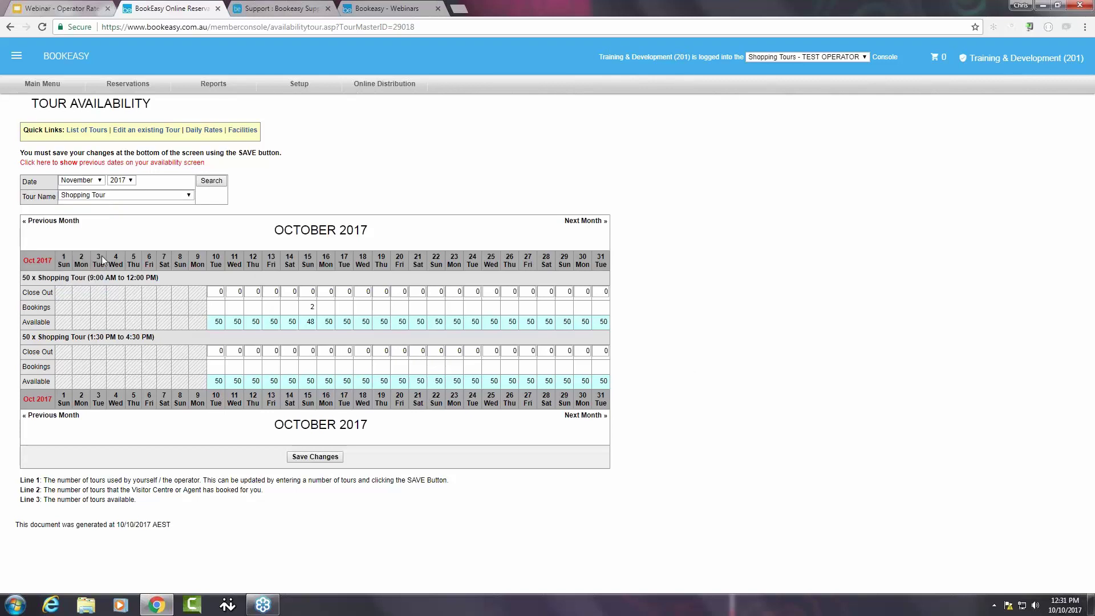
left_click(215, 183)
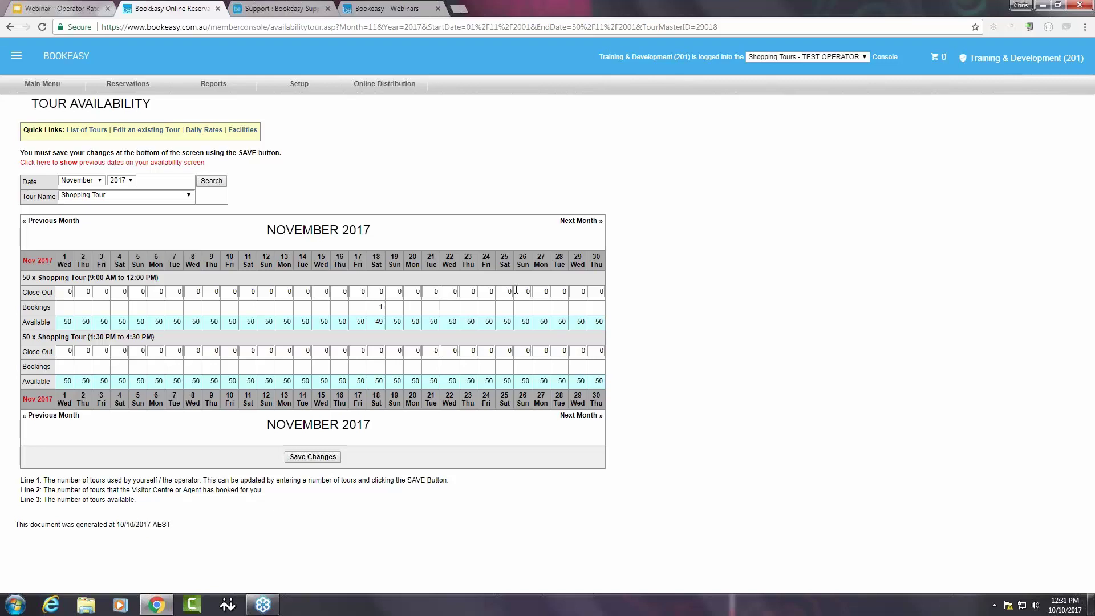
- Set Close Out to 50 on 27, 28, 29 and 30 November for the 9:00 AM to 12:00 PM Shopping Tour
left_click(538, 291)
type("50")
key("Tab")
type("50")
key("Tab")
type("50")
key("Tab")
type("50")
key("Tab")
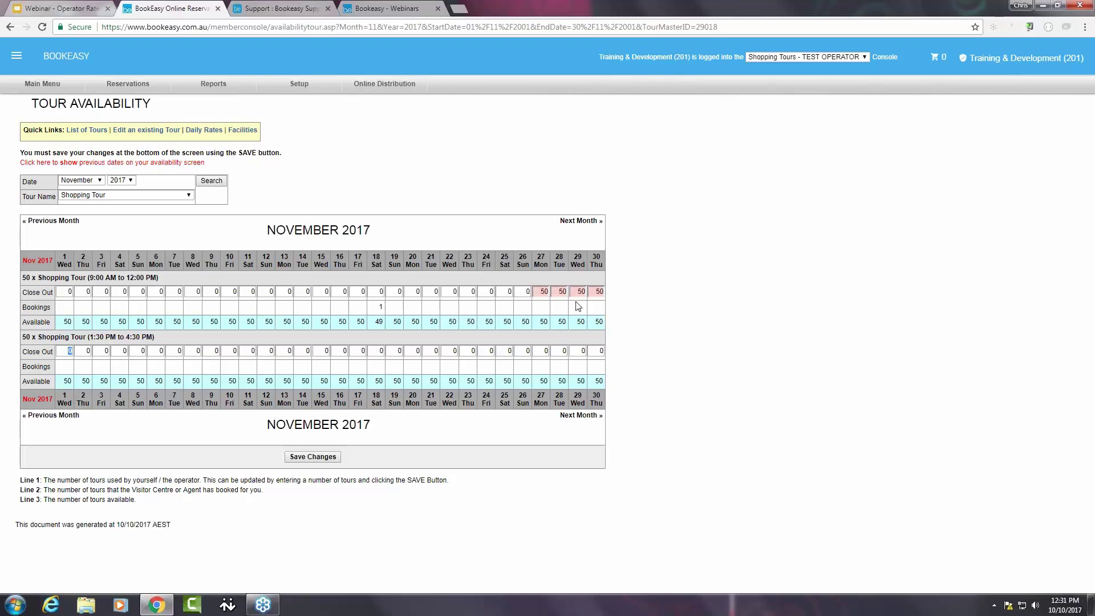
- Set Close Out to 50 on 27 to 30 November for the 1:30 PM to 4:30 PM Shopping Tour and save the changes
left_click(545, 351)
type("50")
key("Tab")
type("50")
key("Tab")
type("50")
key("Tab")
type("50")
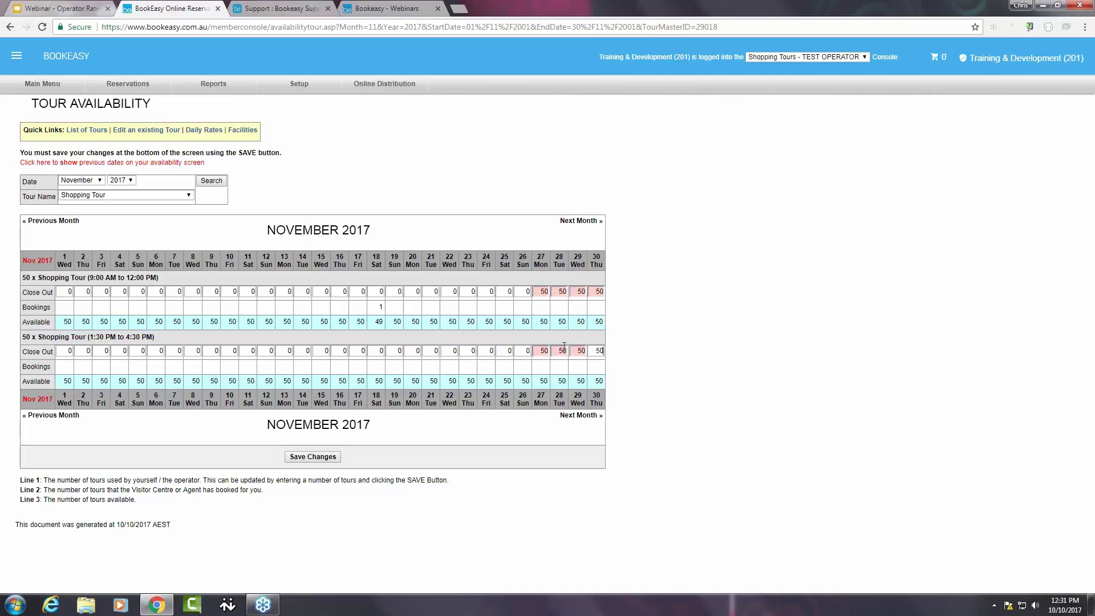
key("Tab")
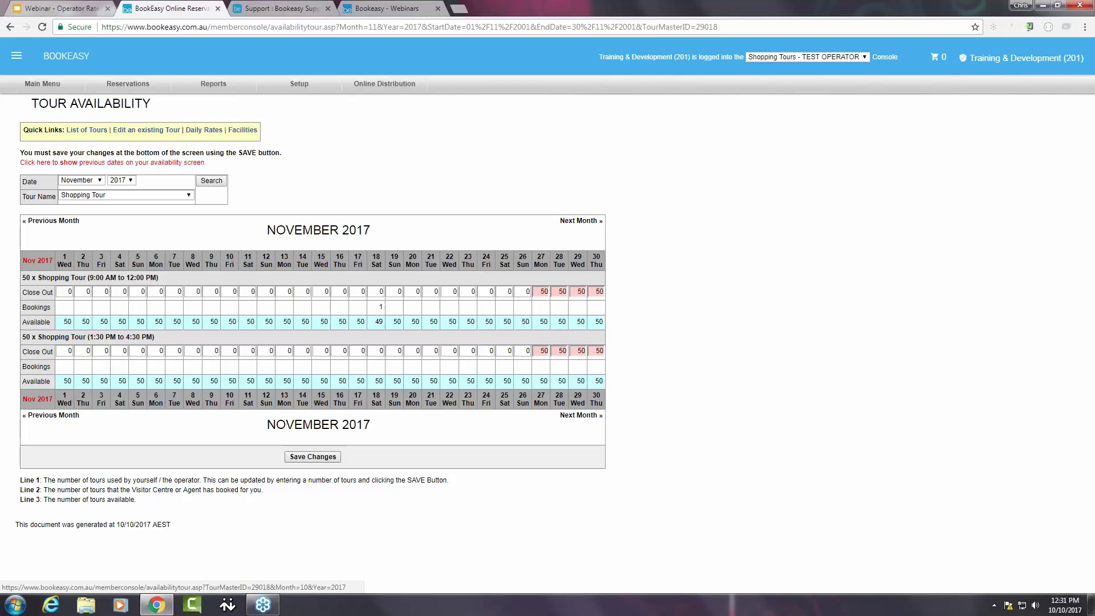
left_click(313, 457)
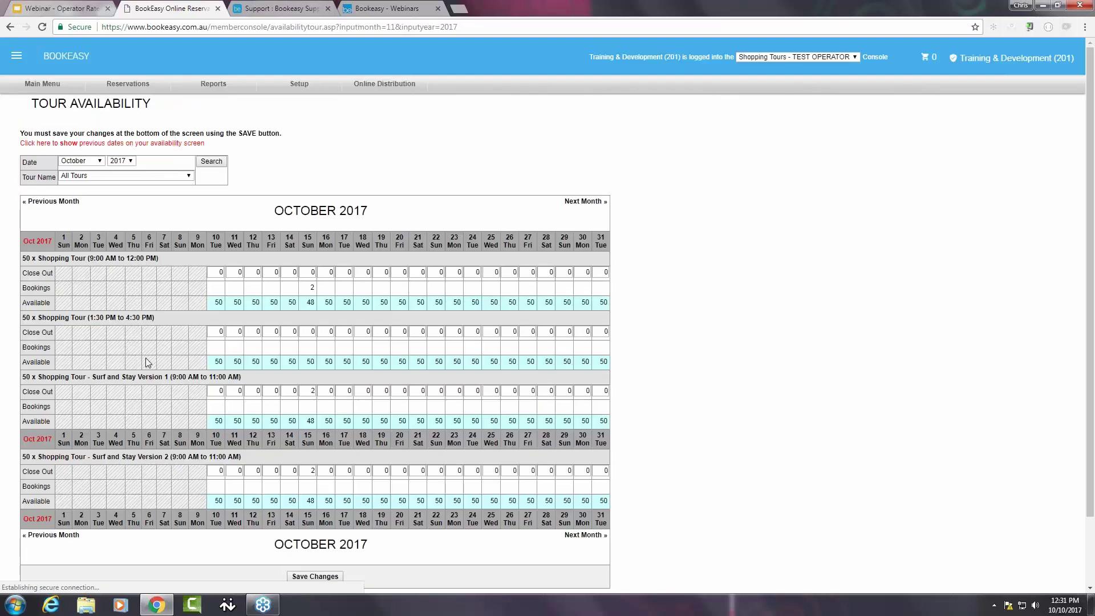
- Display the November 2017 availability for all tours
left_click(81, 161)
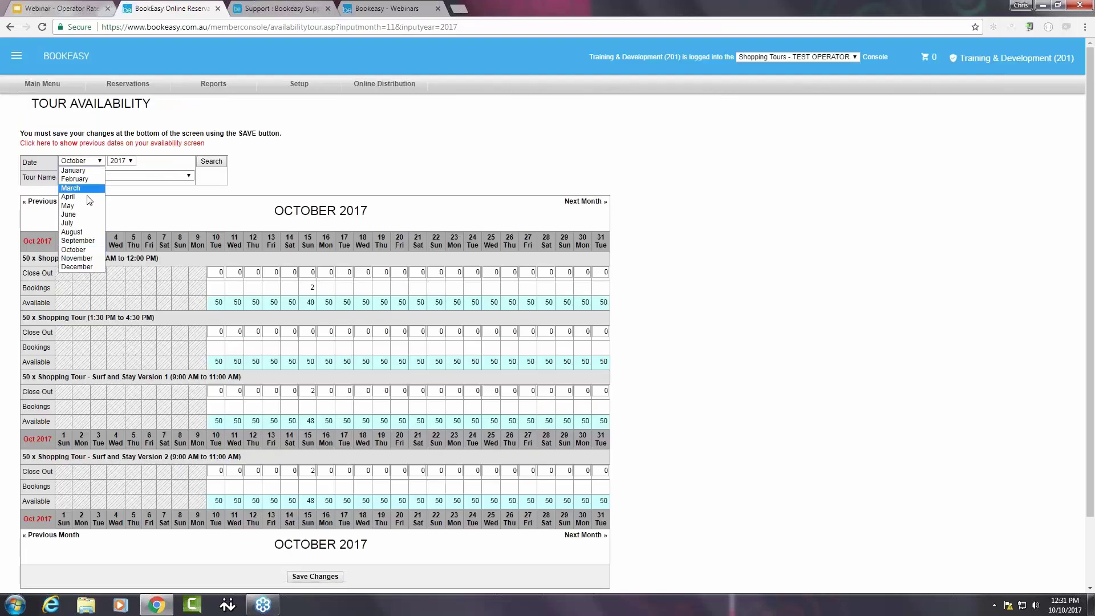
left_click(80, 263)
left_click(208, 164)
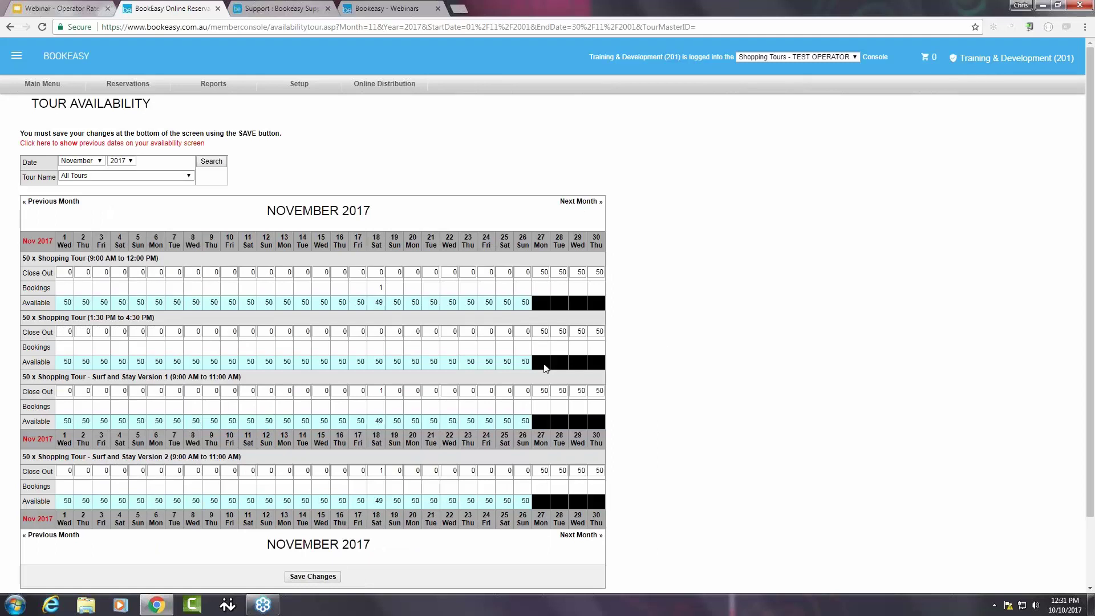
- Set Close Out to 50 on 18 November for the 9:00 AM to 12:00 PM Shopping Tour and save the changes
double_click(380, 288)
left_click(378, 272)
key("BackSpace")
type("50")
scroll(401, 360, "down", 1)
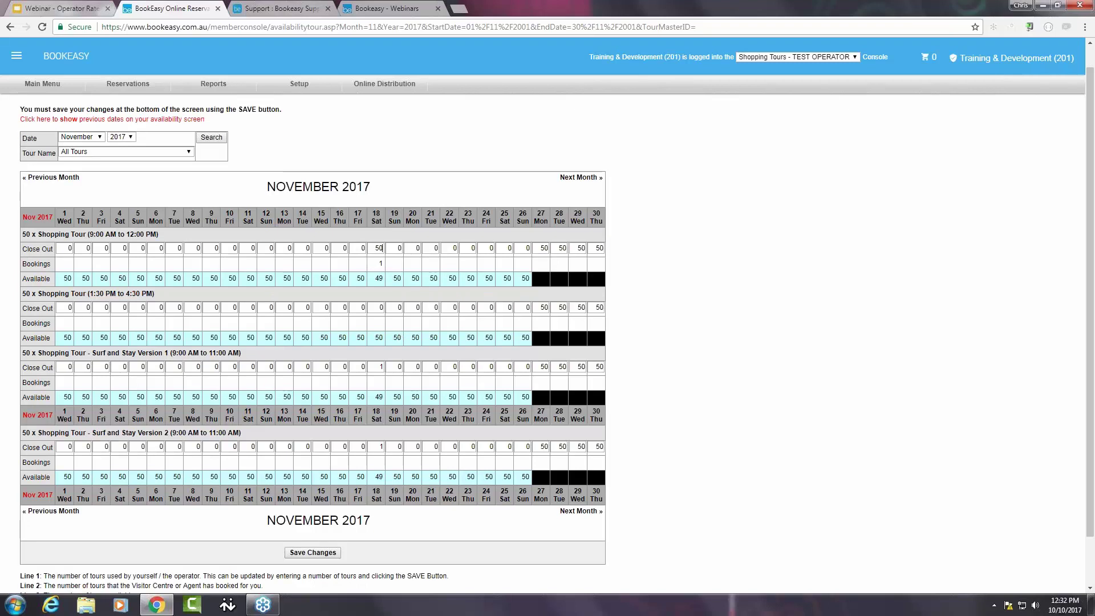
scroll(327, 500, "down", 2)
left_click(327, 498)
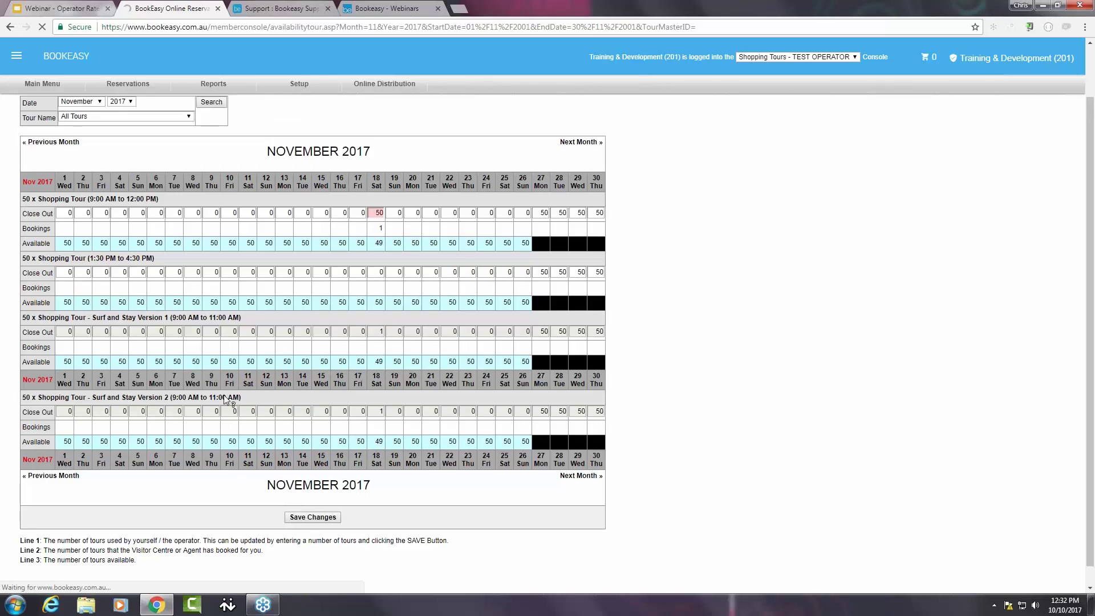
- Return the all-tours availability calendar to November 2017 to check the saved 18 November close-out
left_click(100, 162)
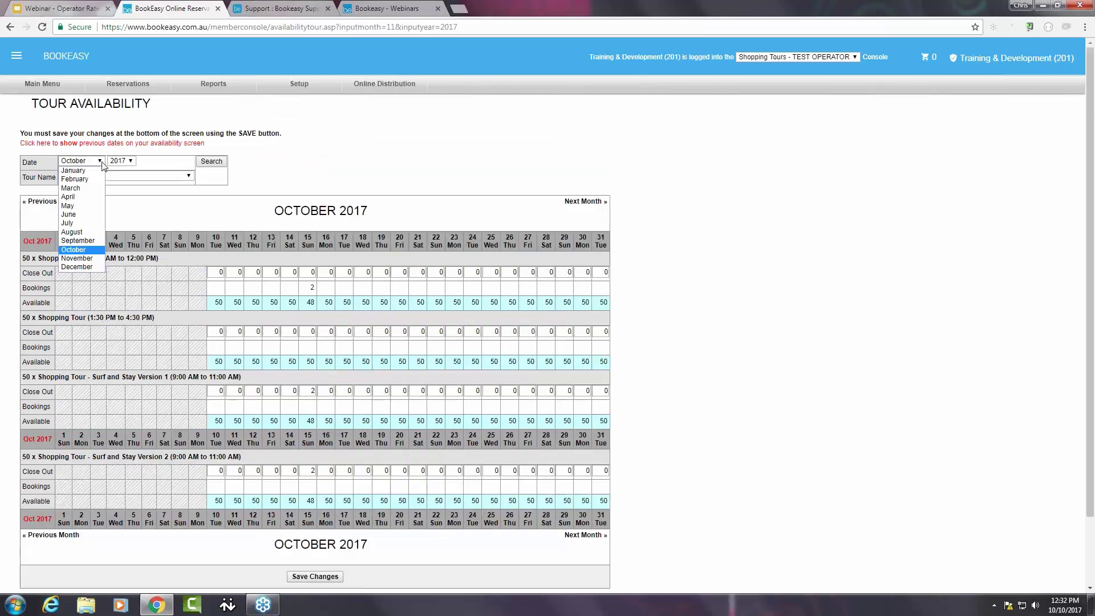
left_click(86, 258)
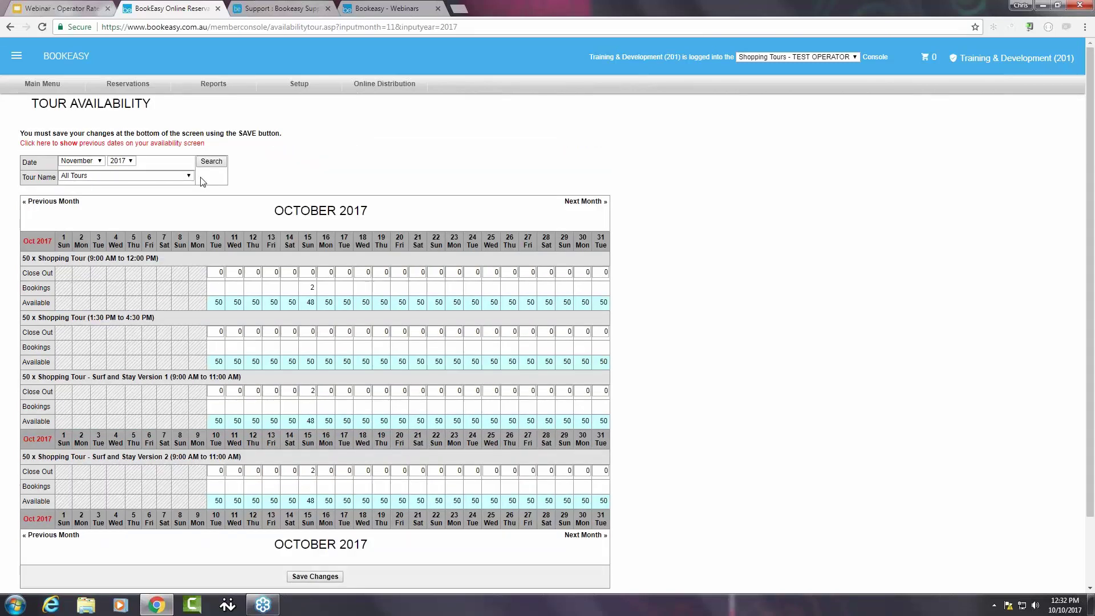
left_click(211, 162)
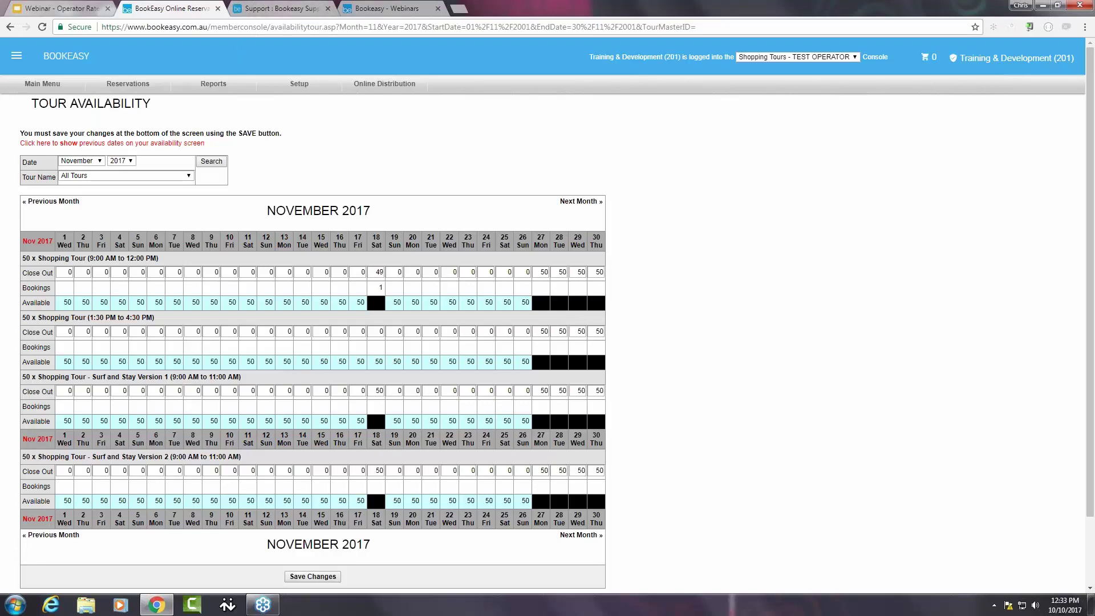
- Switch to the Bookeasy Support site and bring up the search suggestions for "starter"
left_click(272, 15)
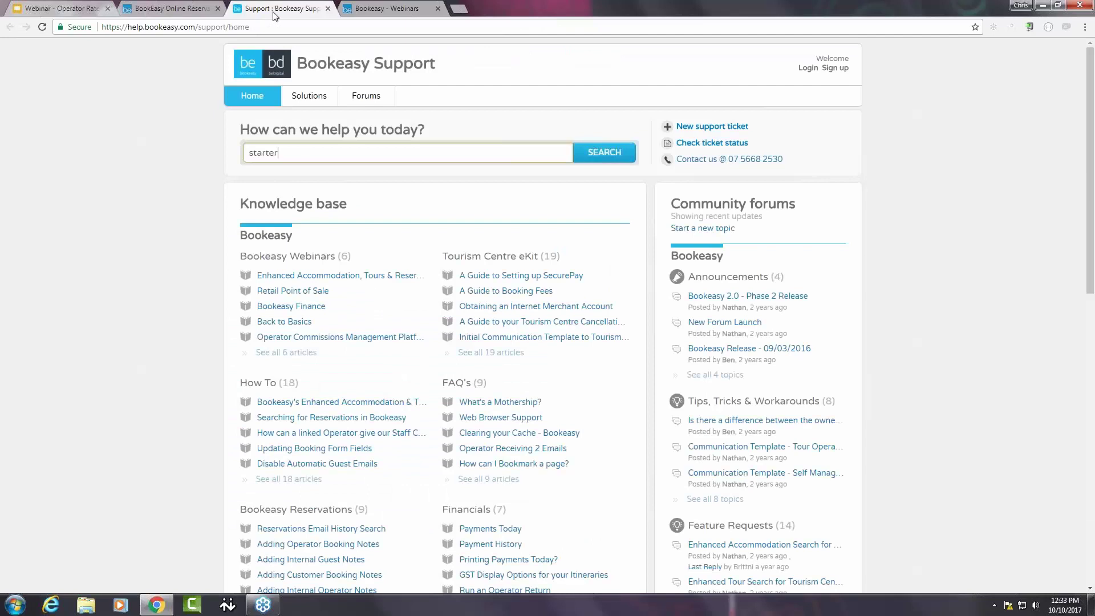
left_click(297, 150)
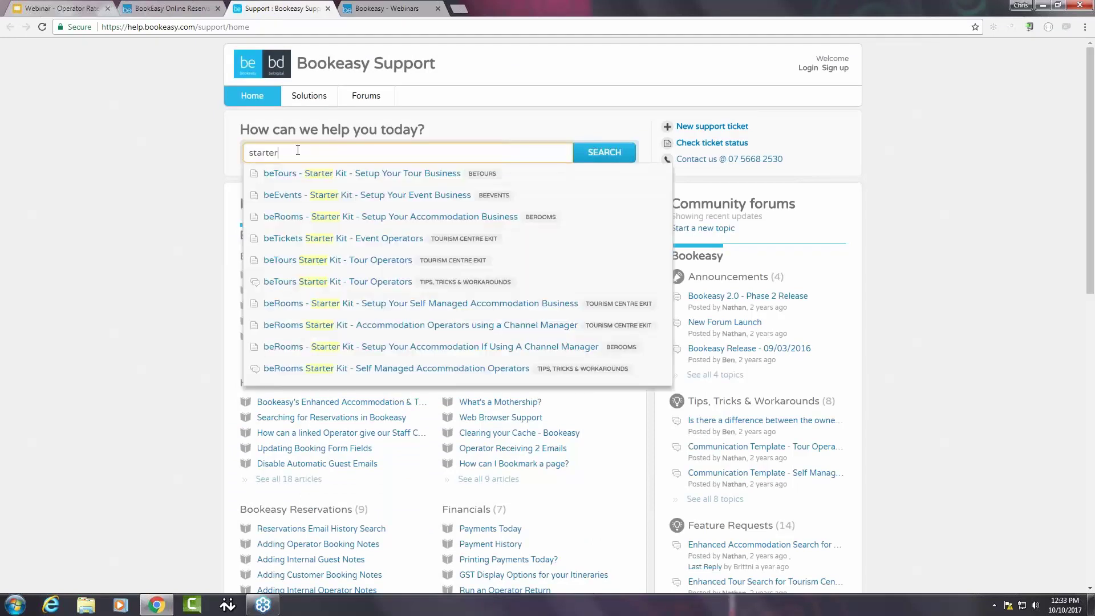